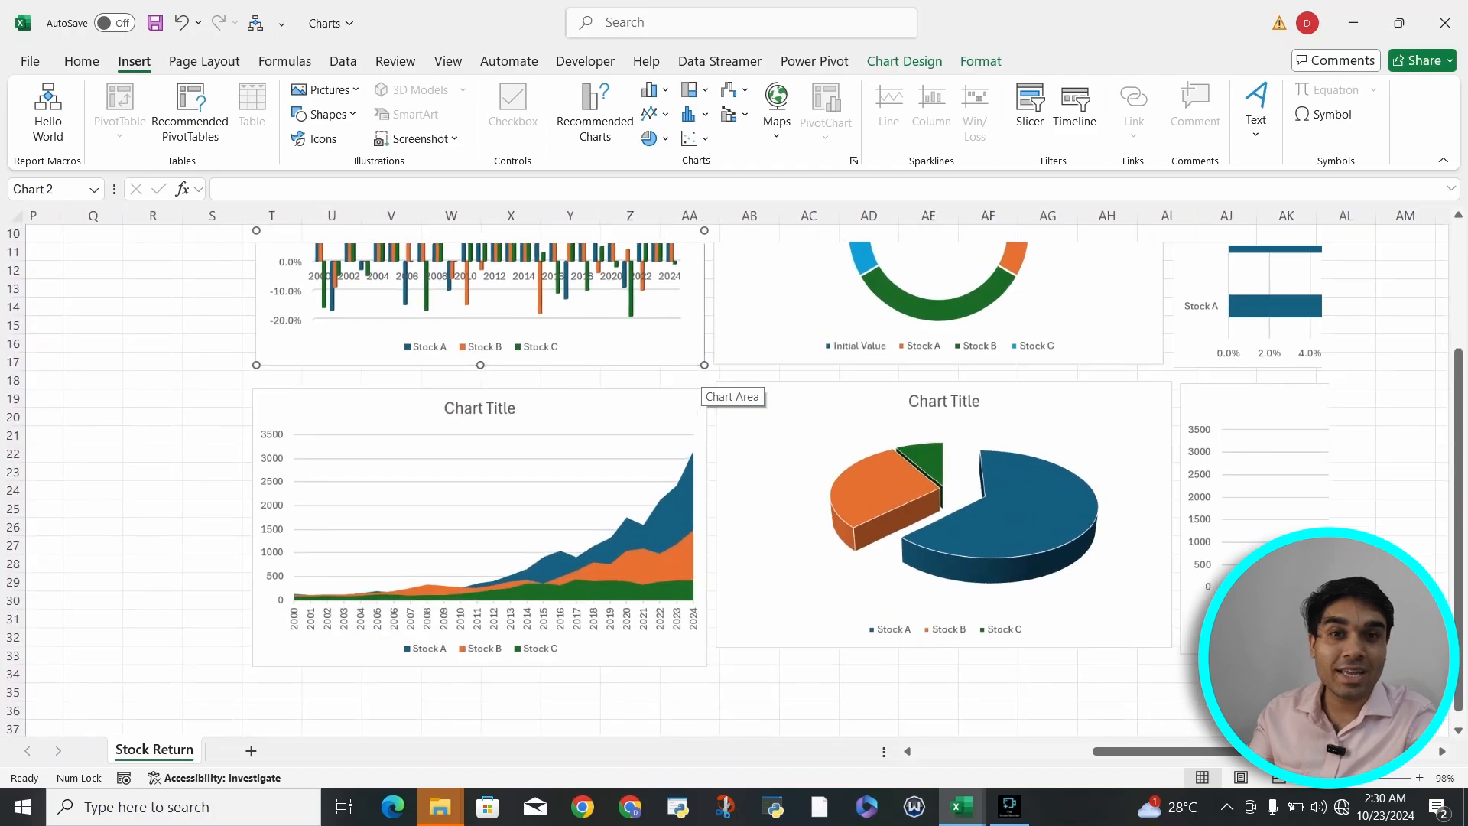
# - Remove the gridlines from the column chart of yearly Stock A, B and C returns
pyautogui.scroll(3, 734, 474)
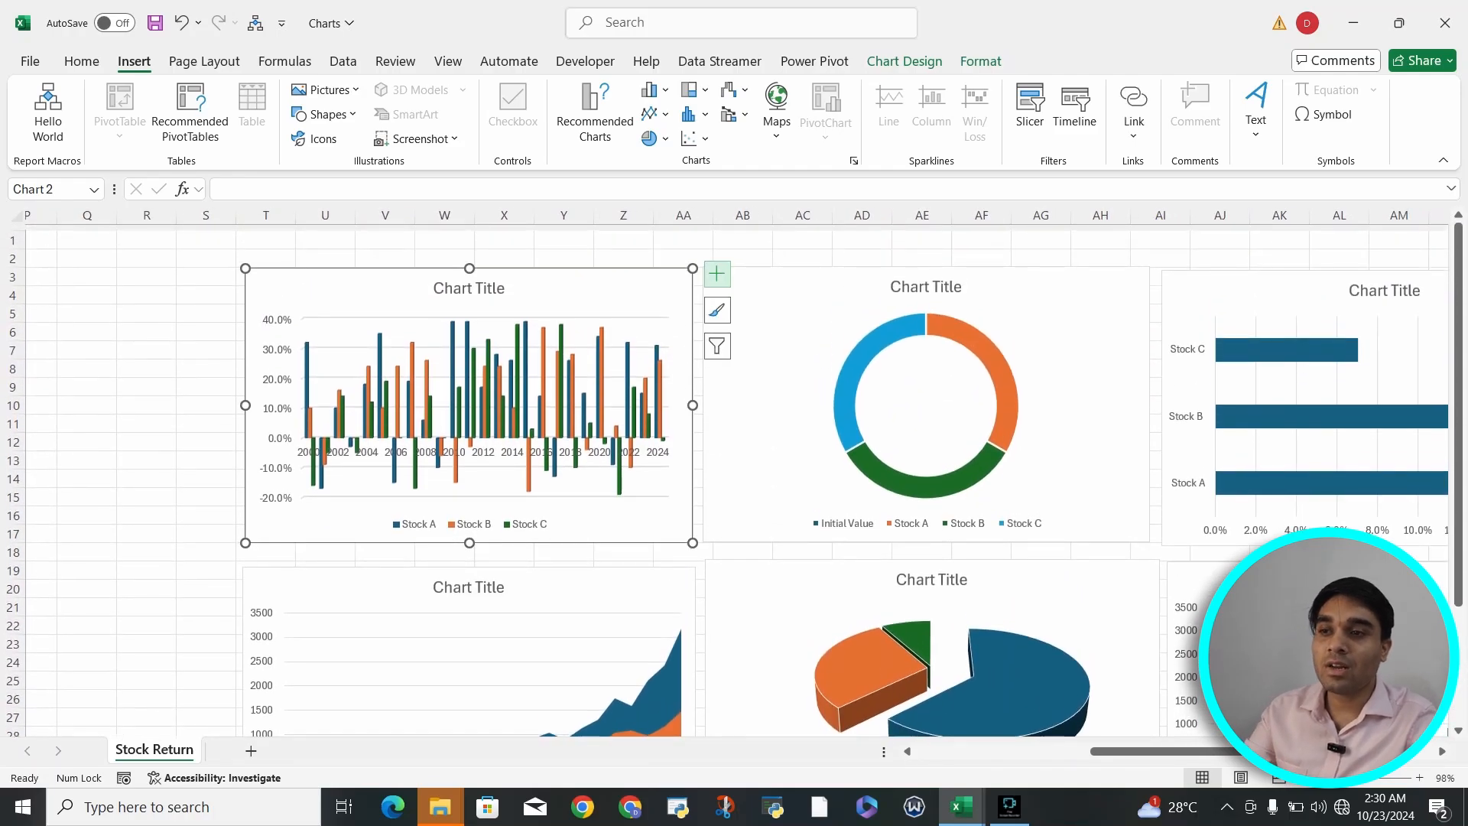
pyautogui.click(716, 274)
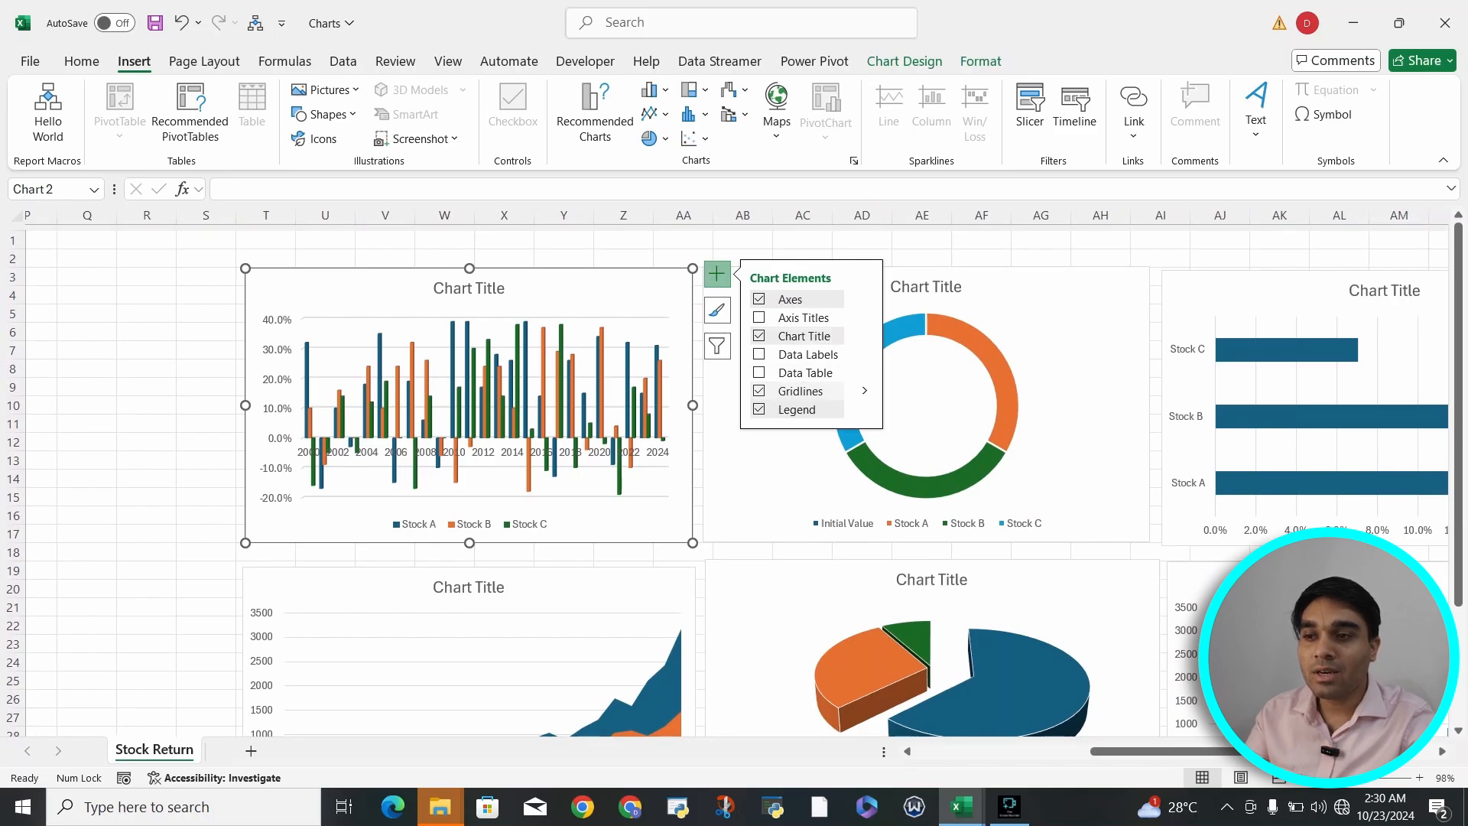
pyautogui.click(759, 390)
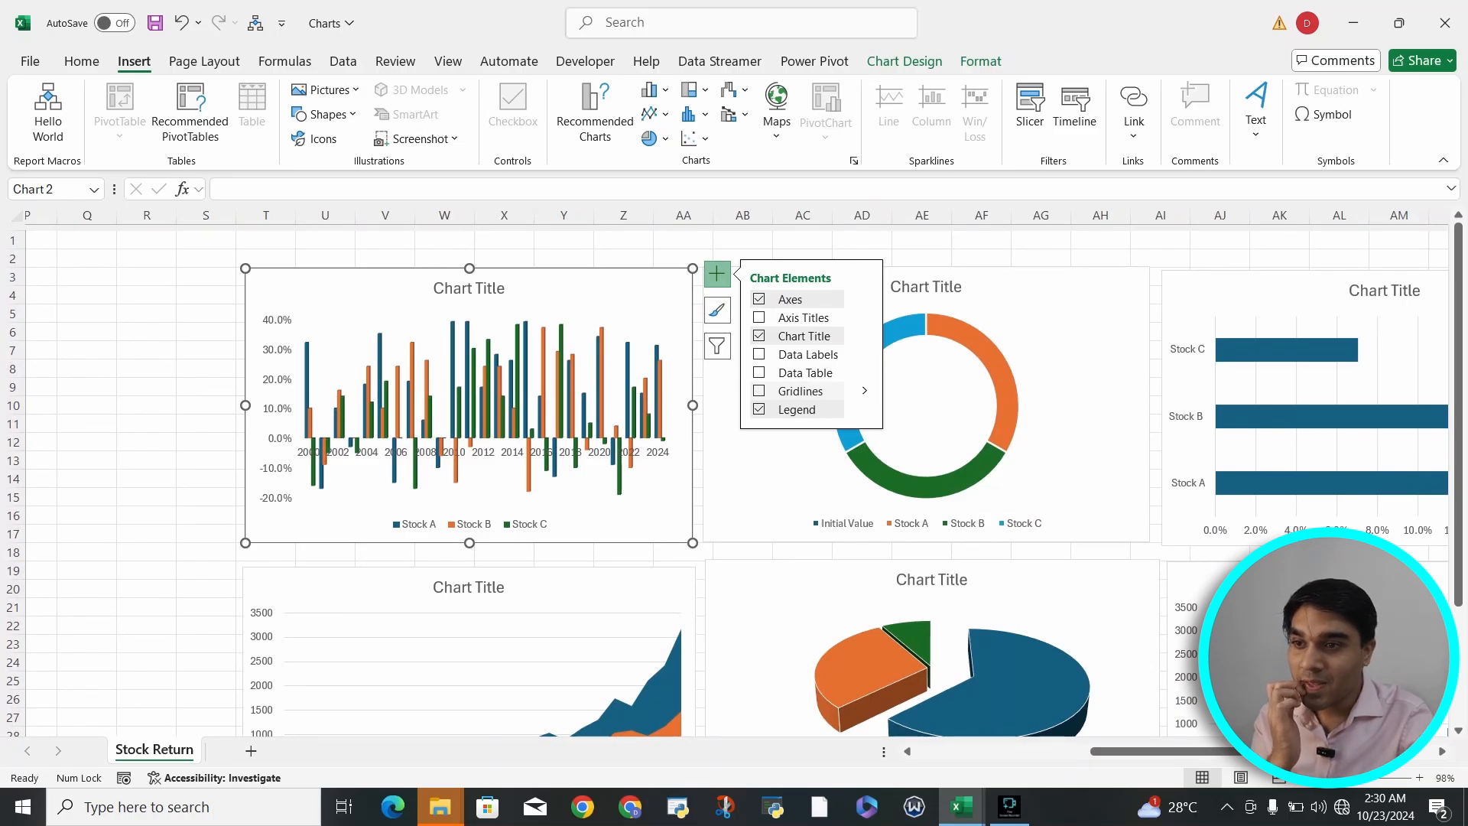
pyautogui.click(759, 317)
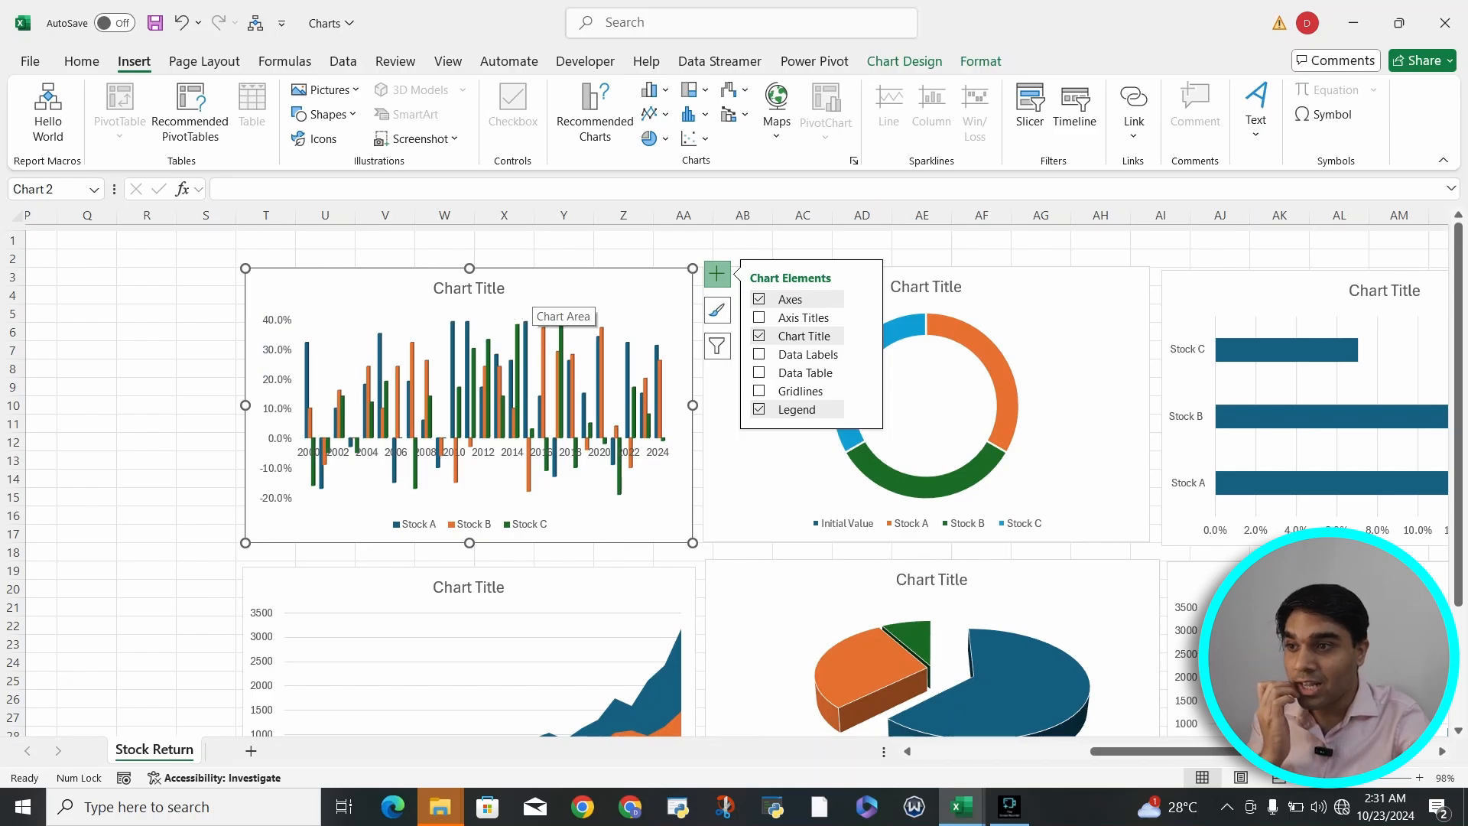
# - Replace the column chart's title with "Returns Over the Period"
pyautogui.click(490, 290)
pyautogui.click(503, 288)
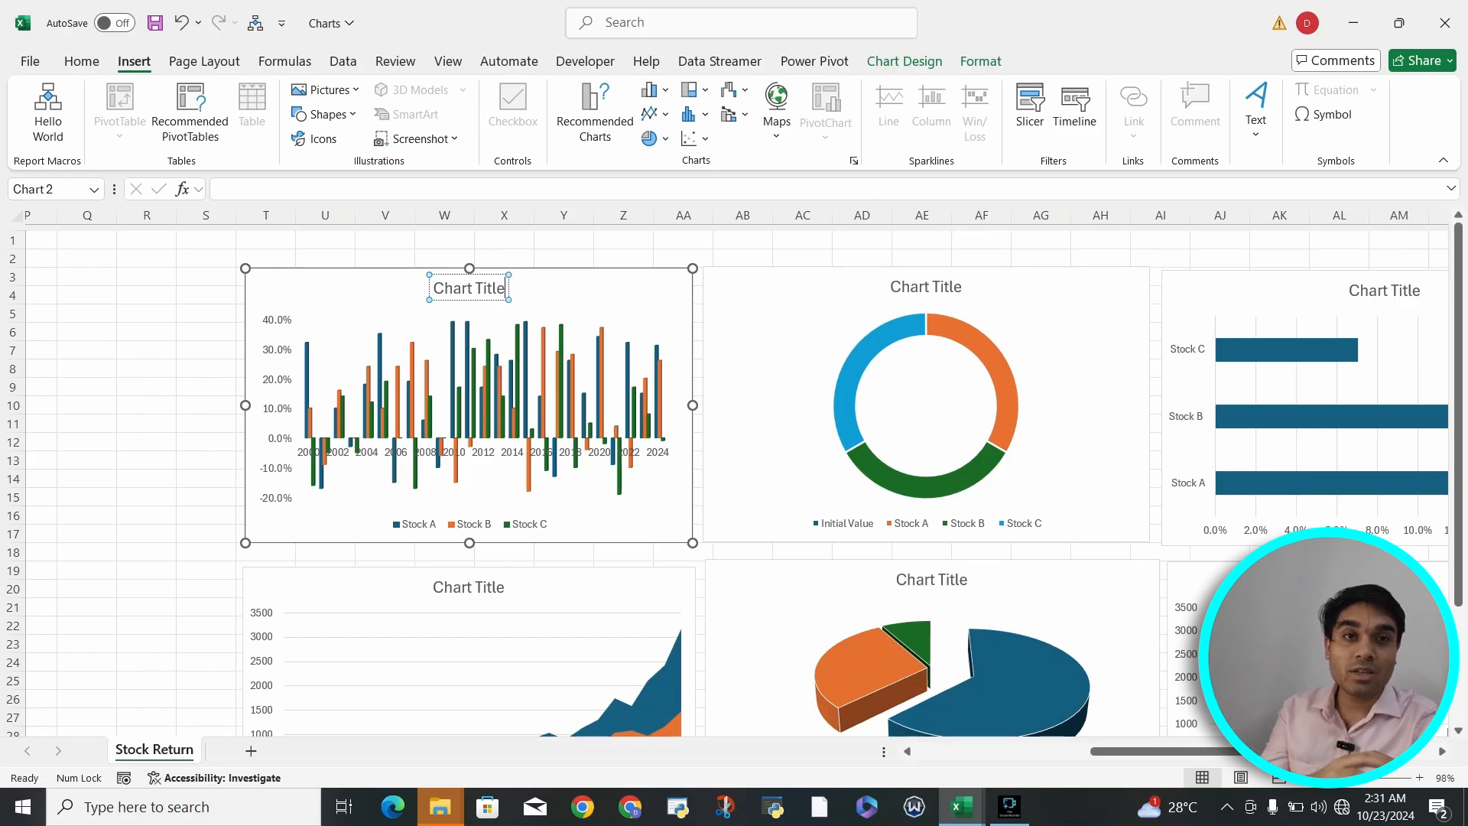
pyautogui.press('BackSpace')
pyautogui.press('BackSpace')
pyautogui.press('BackSpace')
pyautogui.press('BackSpace')
pyautogui.press('BackSpace')
pyautogui.press('BackSpace')
pyautogui.press('BackSpace')
pyautogui.press('BackSpace')
pyautogui.press('BackSpace')
pyautogui.press('BackSpace')
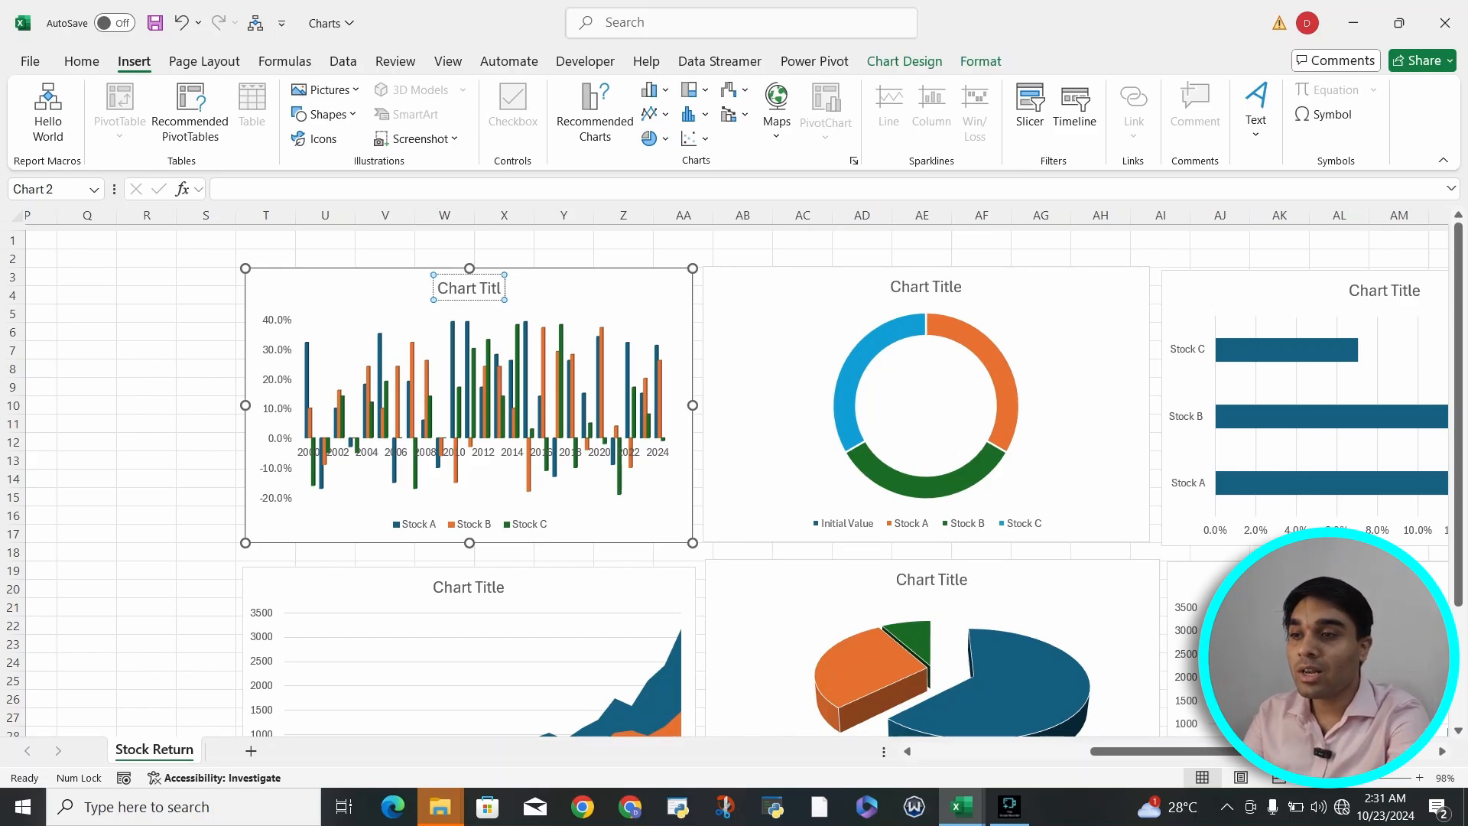
pyautogui.press('BackSpace')
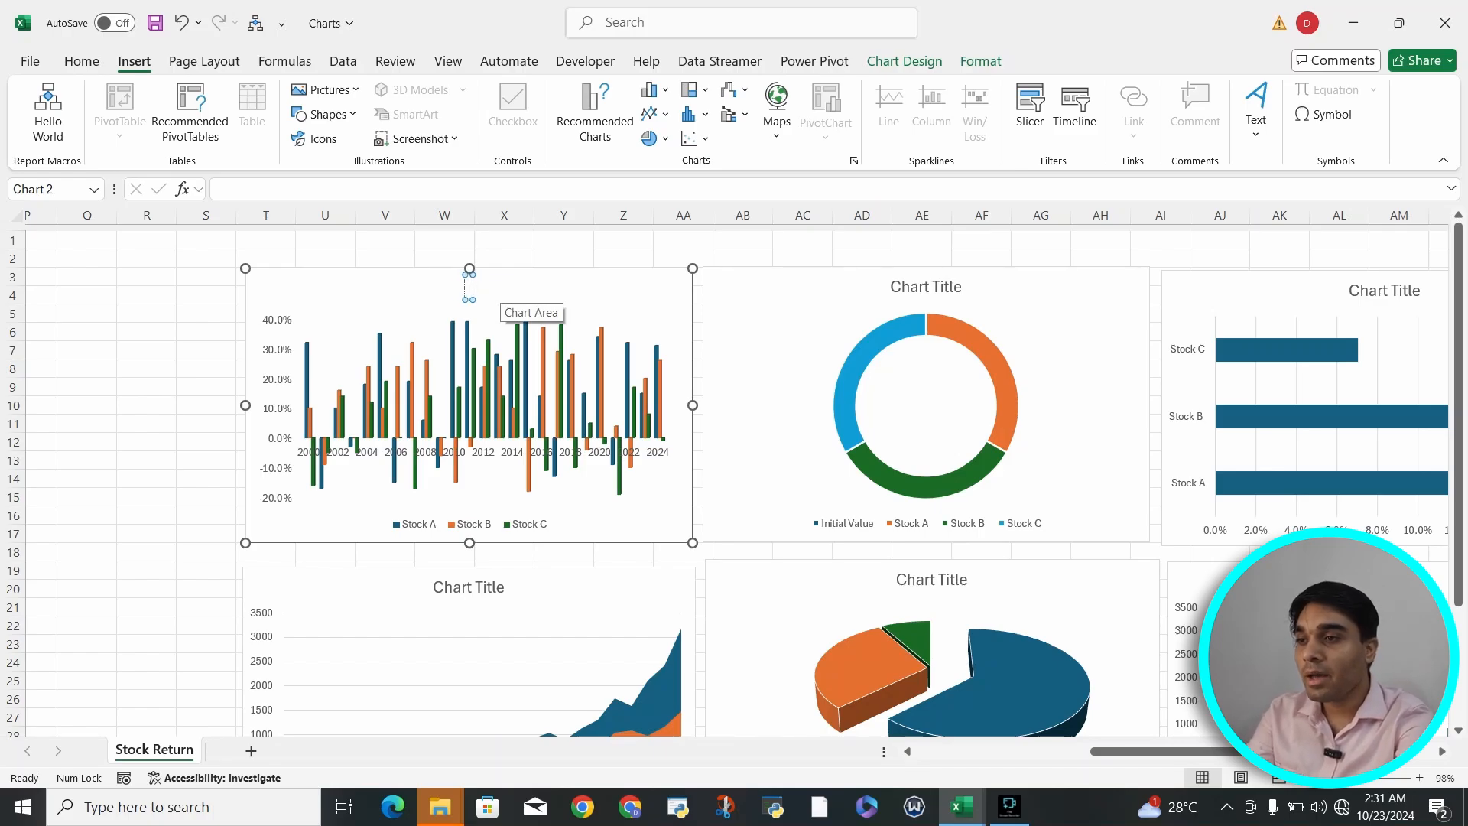
pyautogui.write('Re')
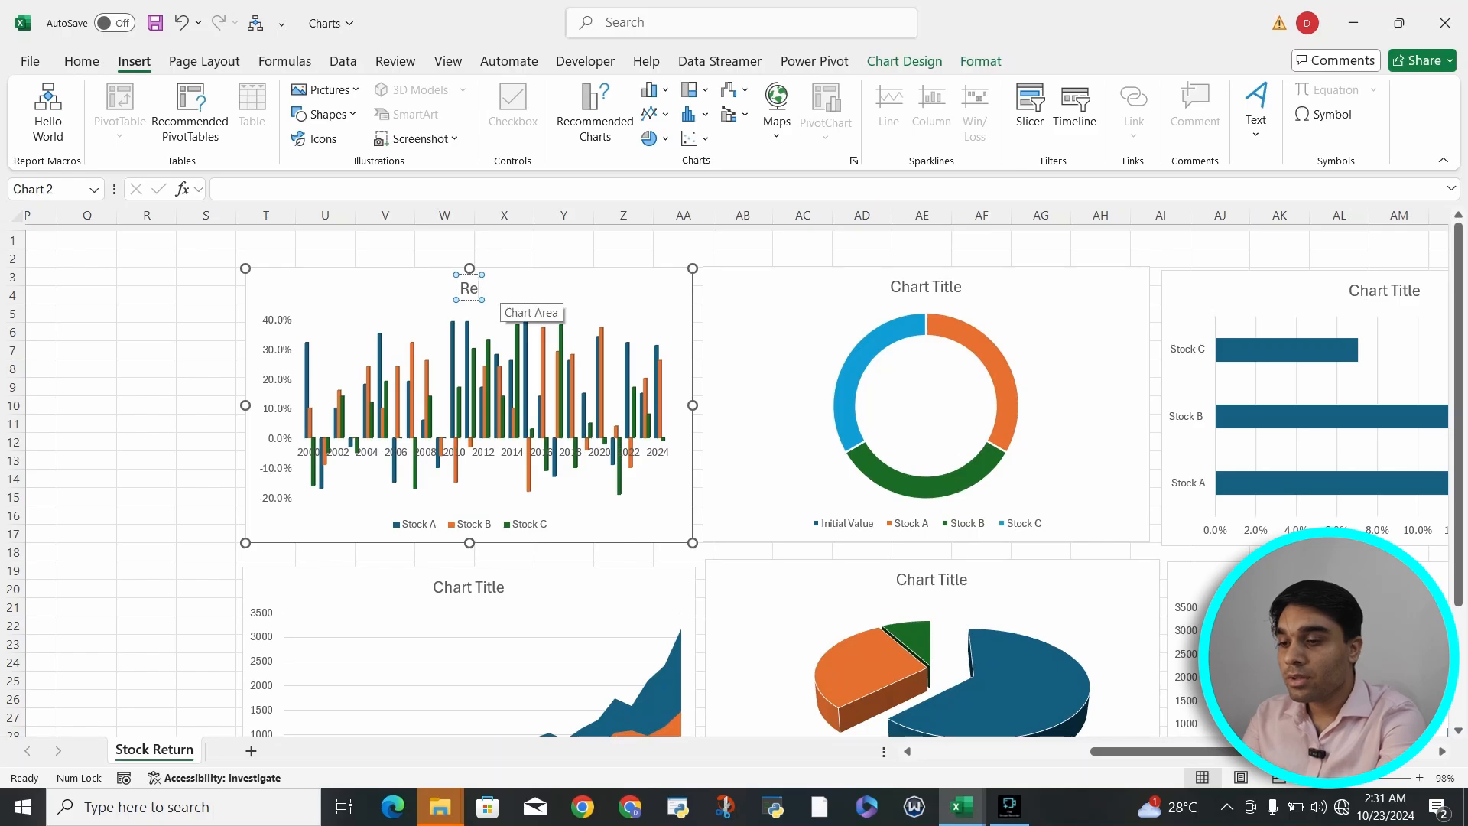
pyautogui.write('turns O')
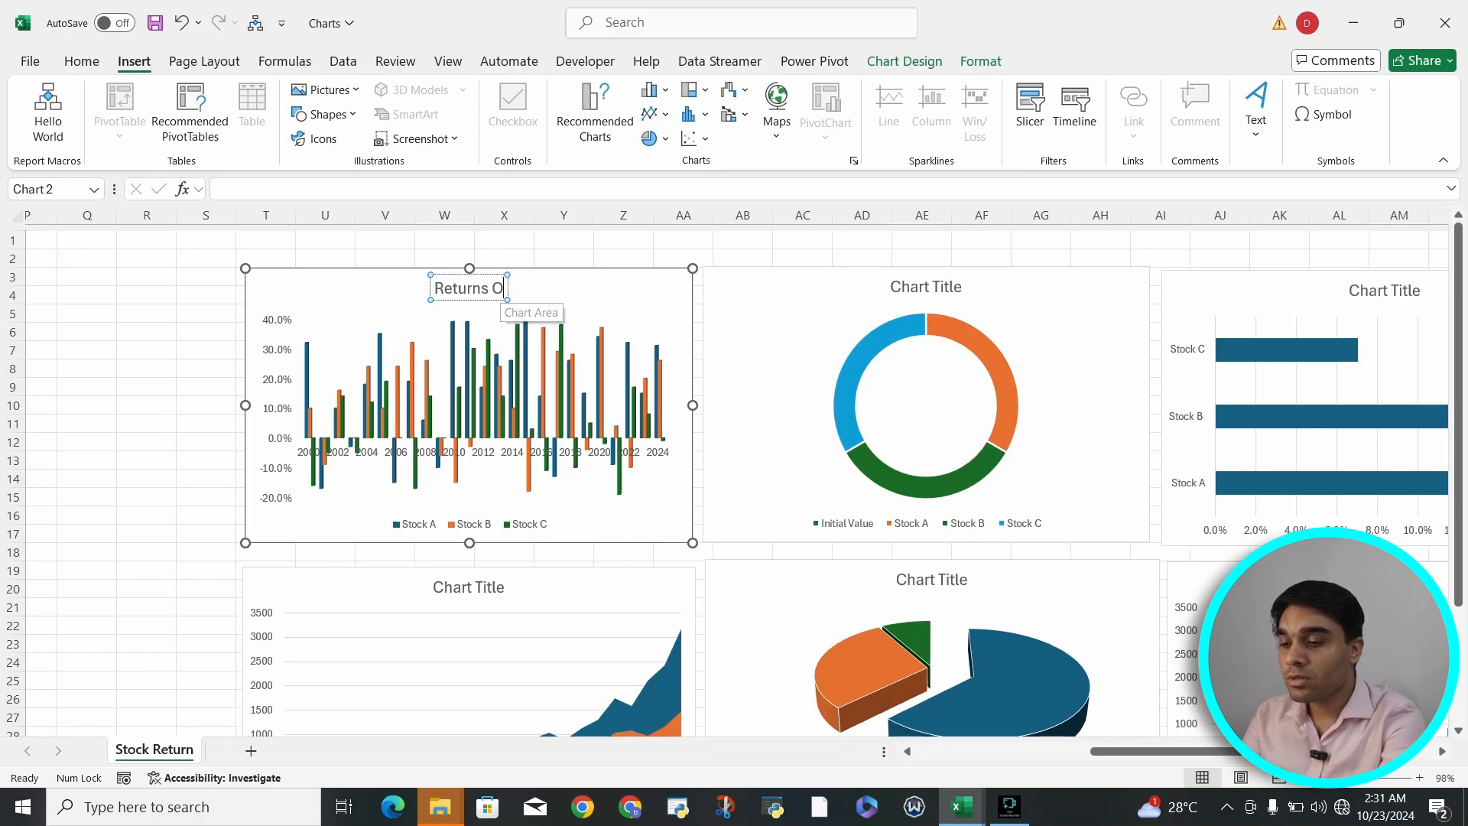
pyautogui.write('ver the Period')
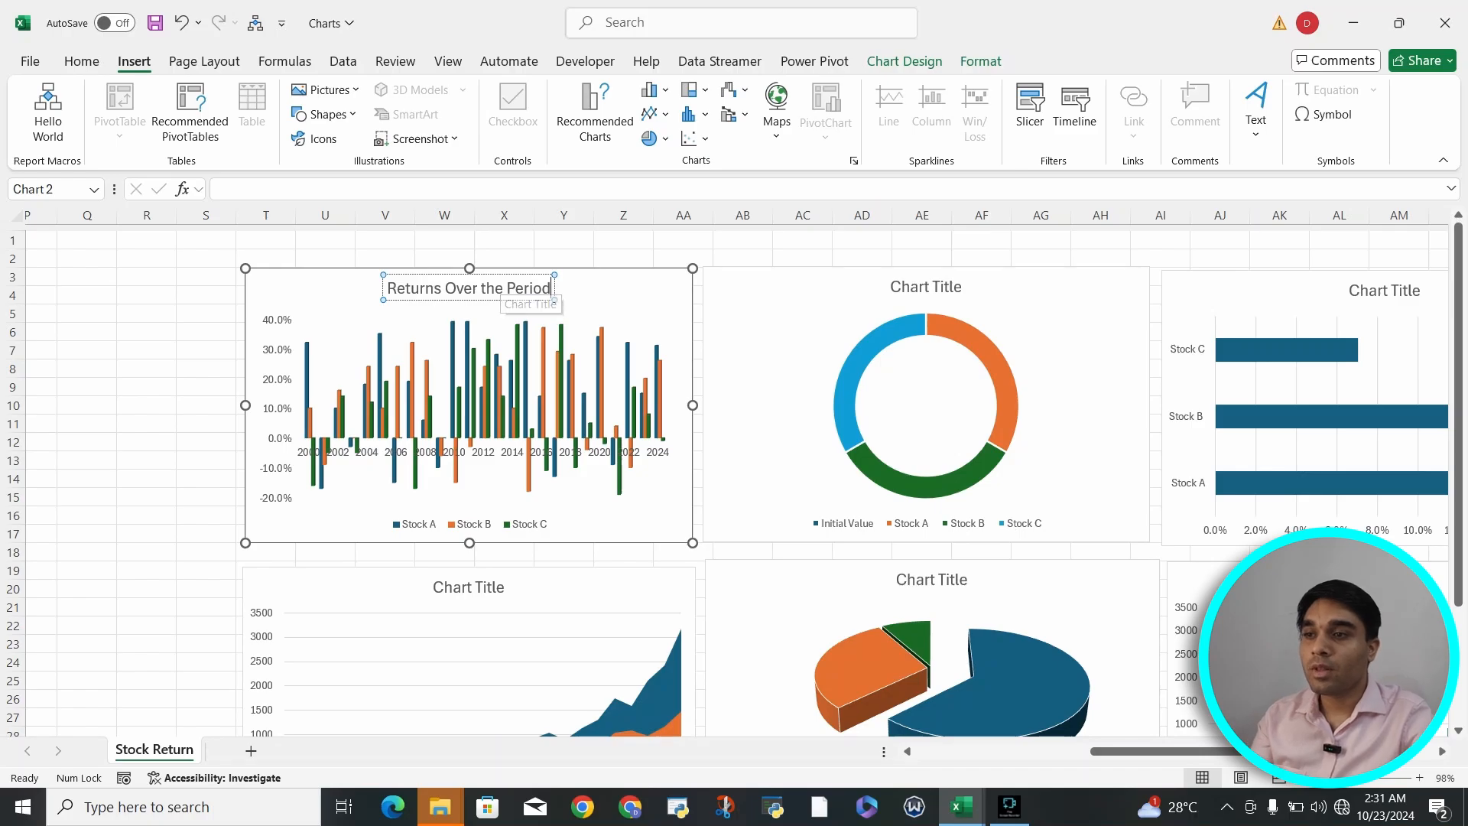
pyautogui.click(683, 257)
pyautogui.click(656, 328)
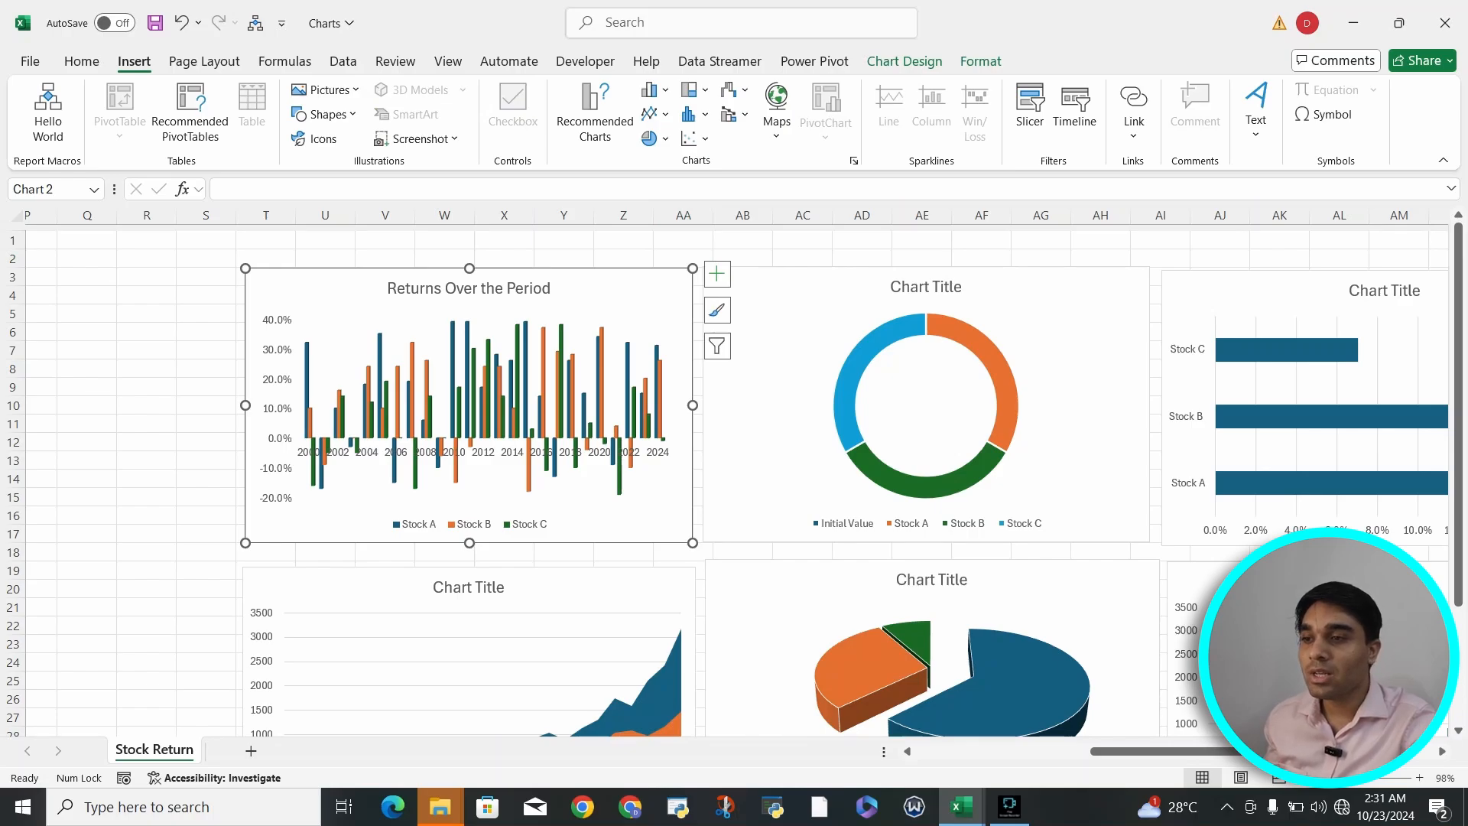
# - Widen the Returns Over the Period chart leftward into column S and open its chart style choices
pyautogui.moveTo(246, 405); pyautogui.dragTo(200, 404)
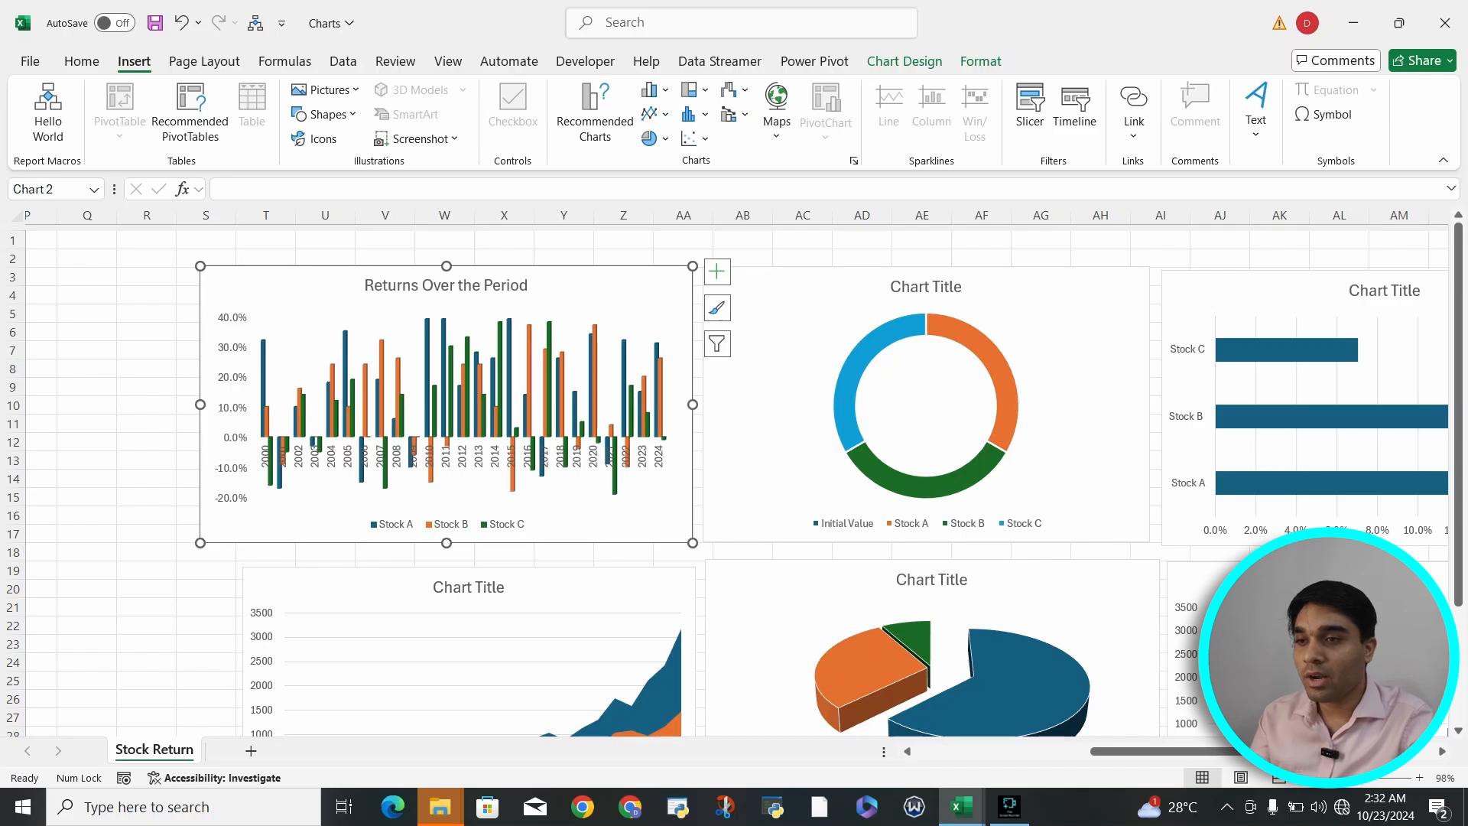
pyautogui.click(774, 336)
pyautogui.hscroll(2, 736, 405)
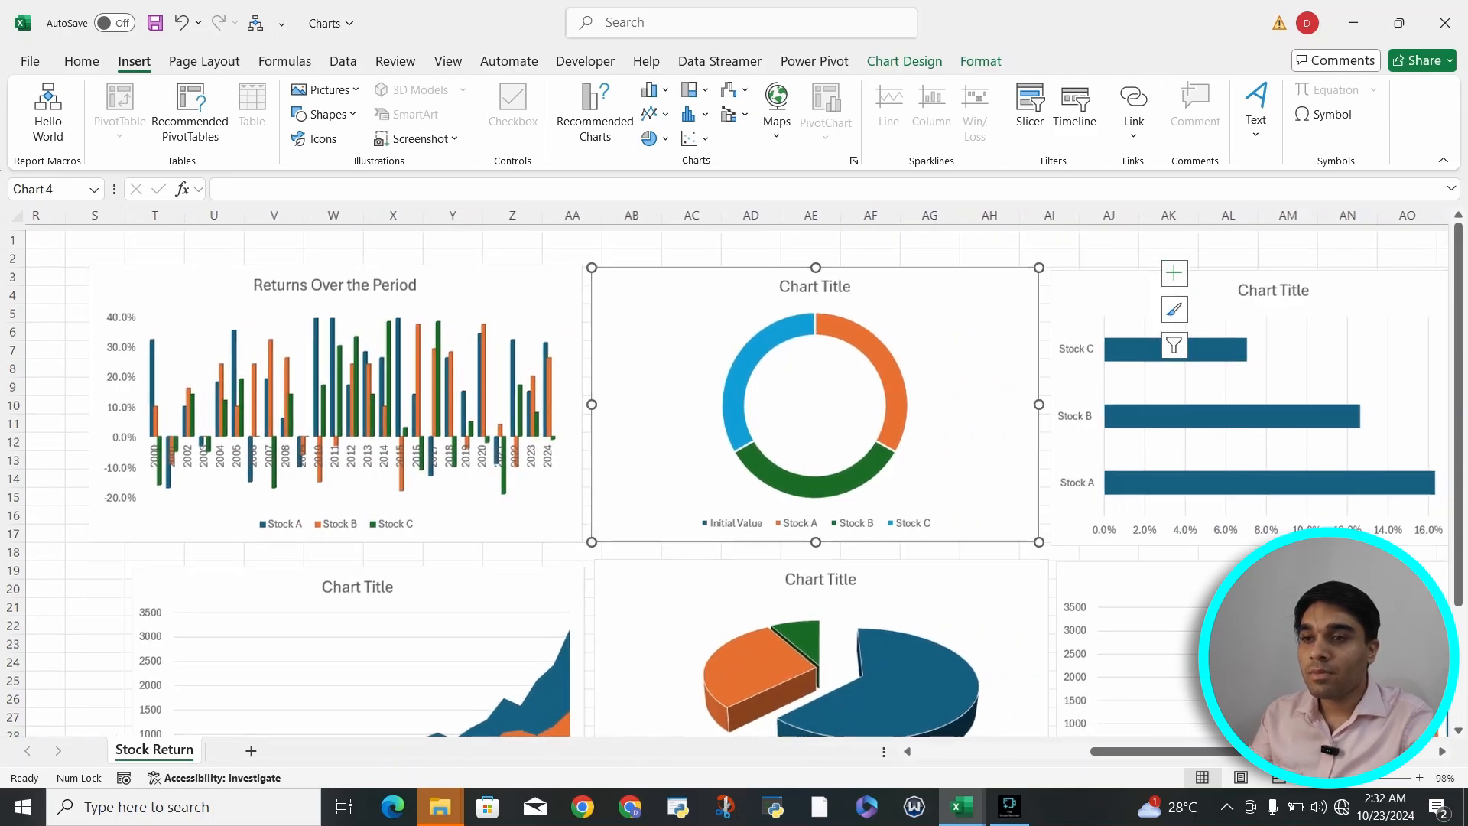
pyautogui.click(451, 336)
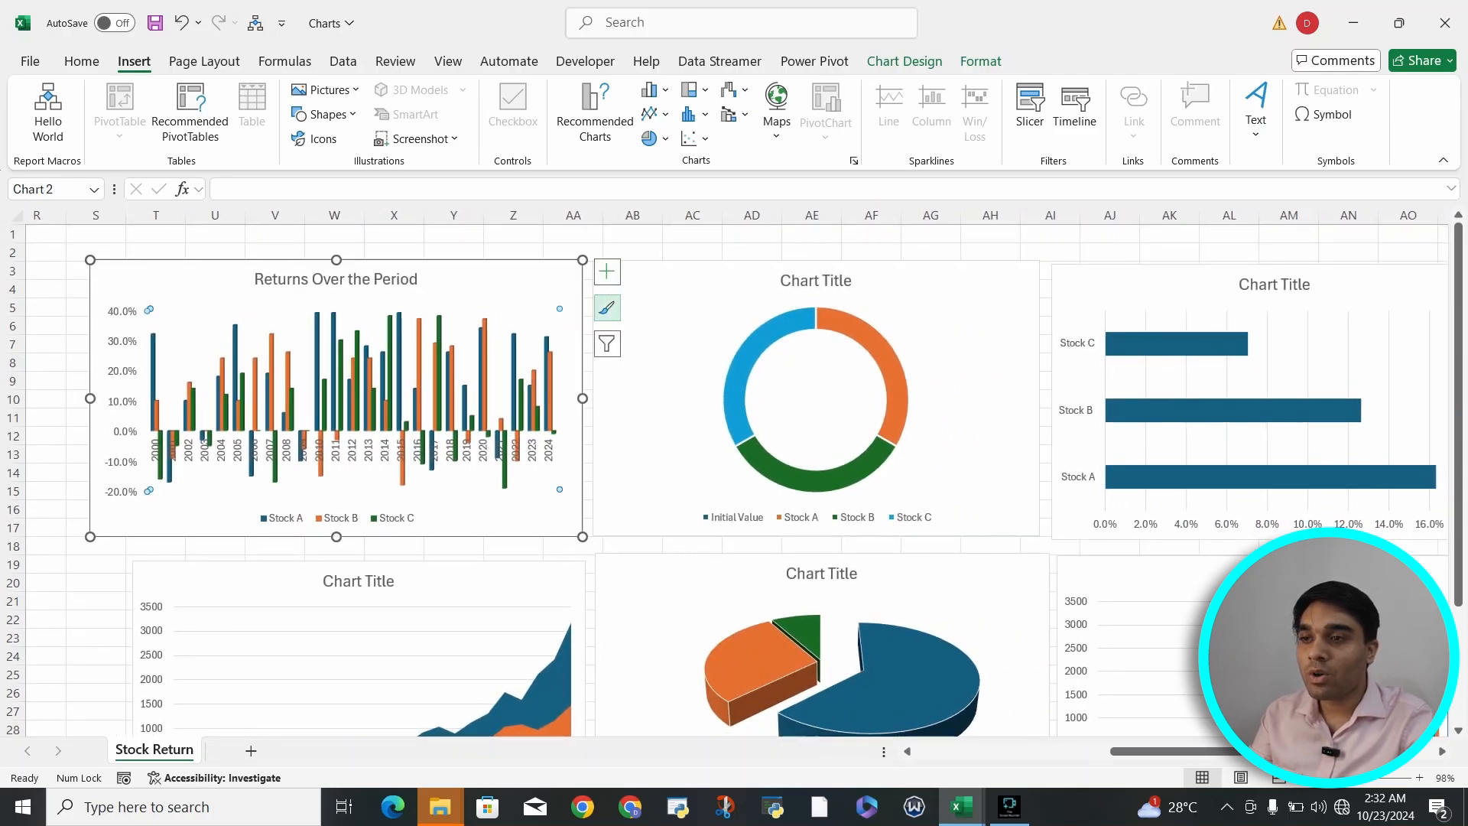
pyautogui.click(606, 307)
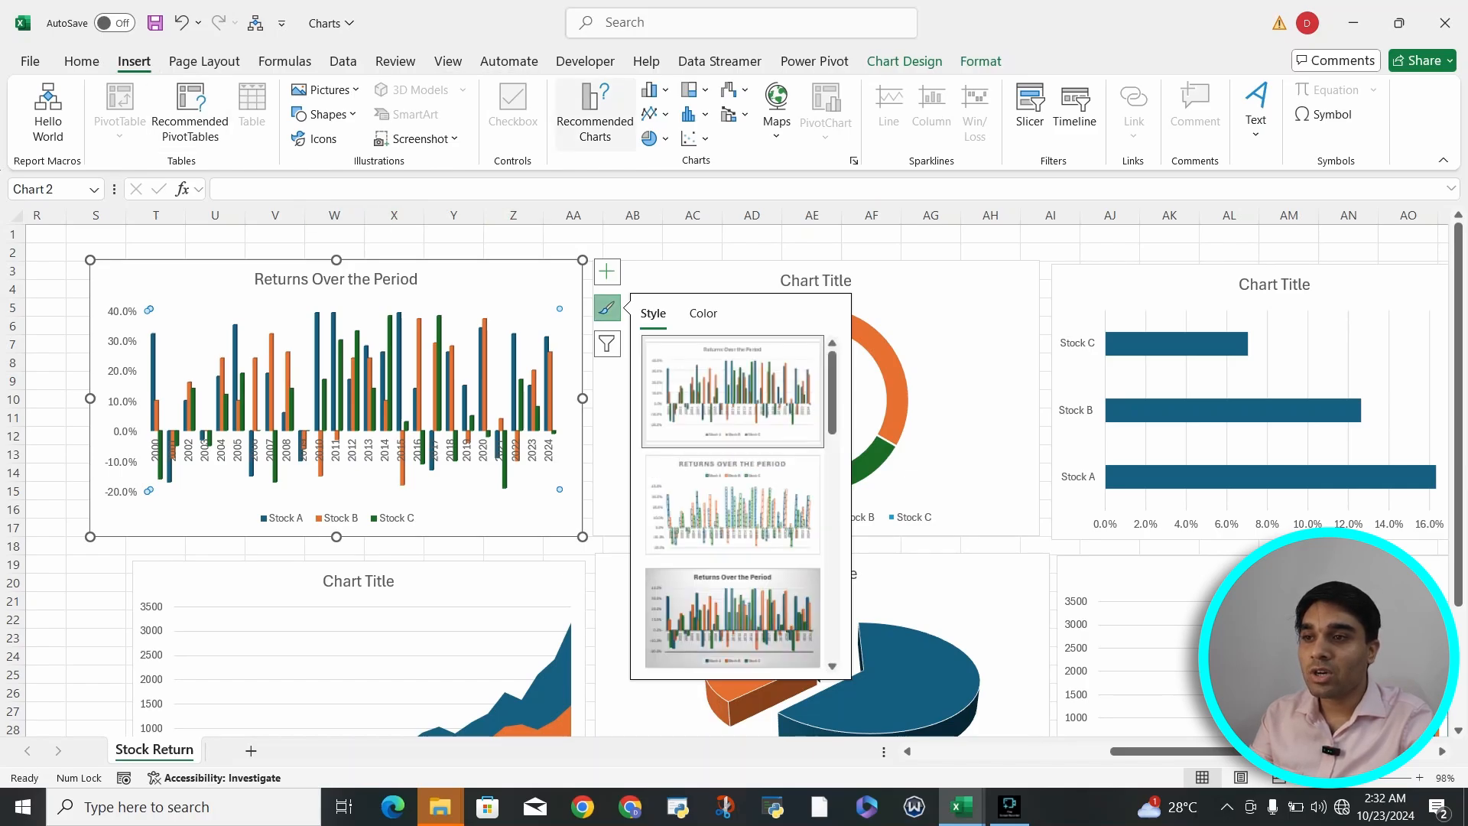
pyautogui.click(595, 113)
pyautogui.click(572, 153)
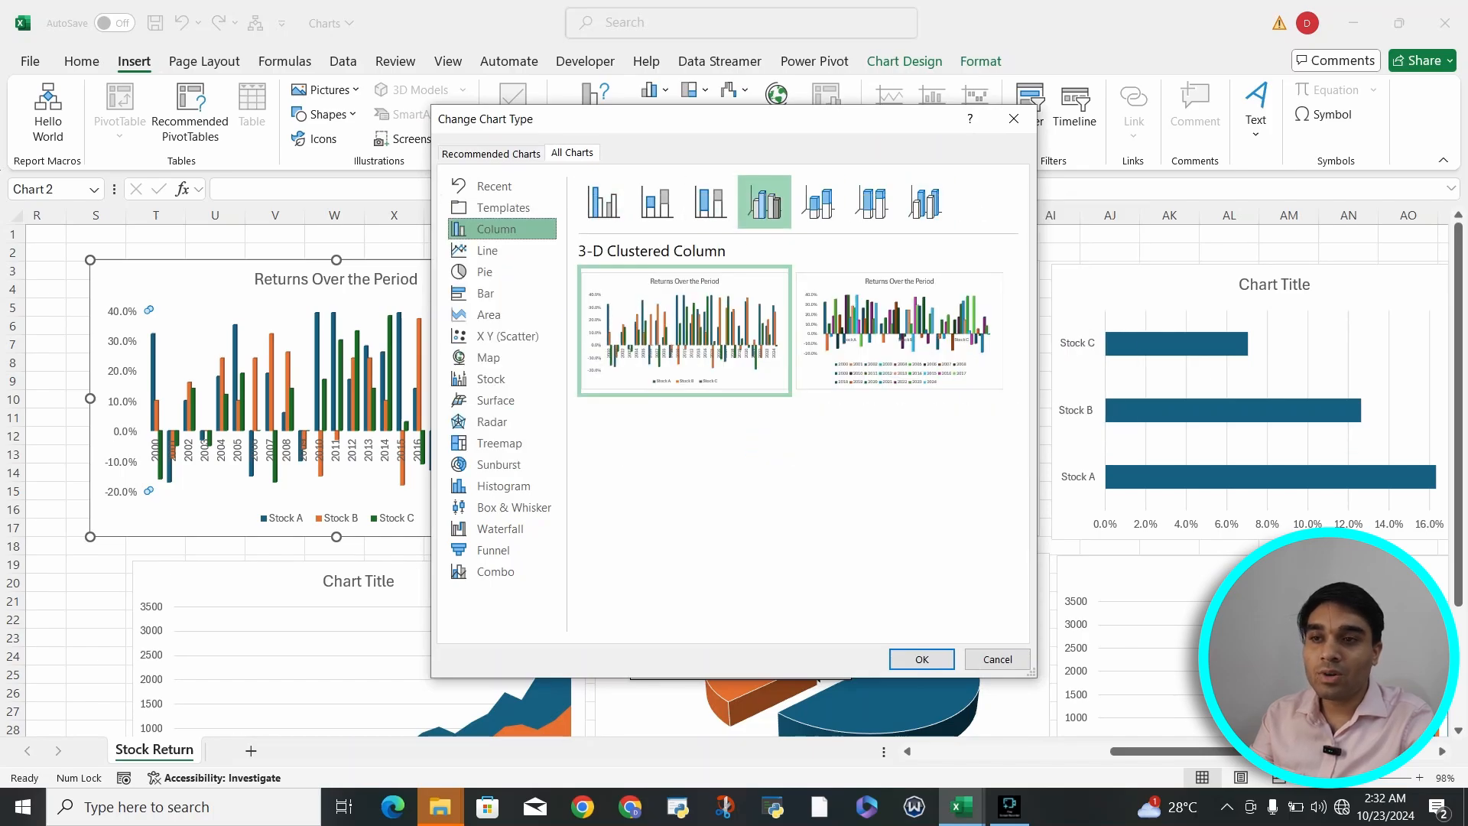
pyautogui.click(1014, 118)
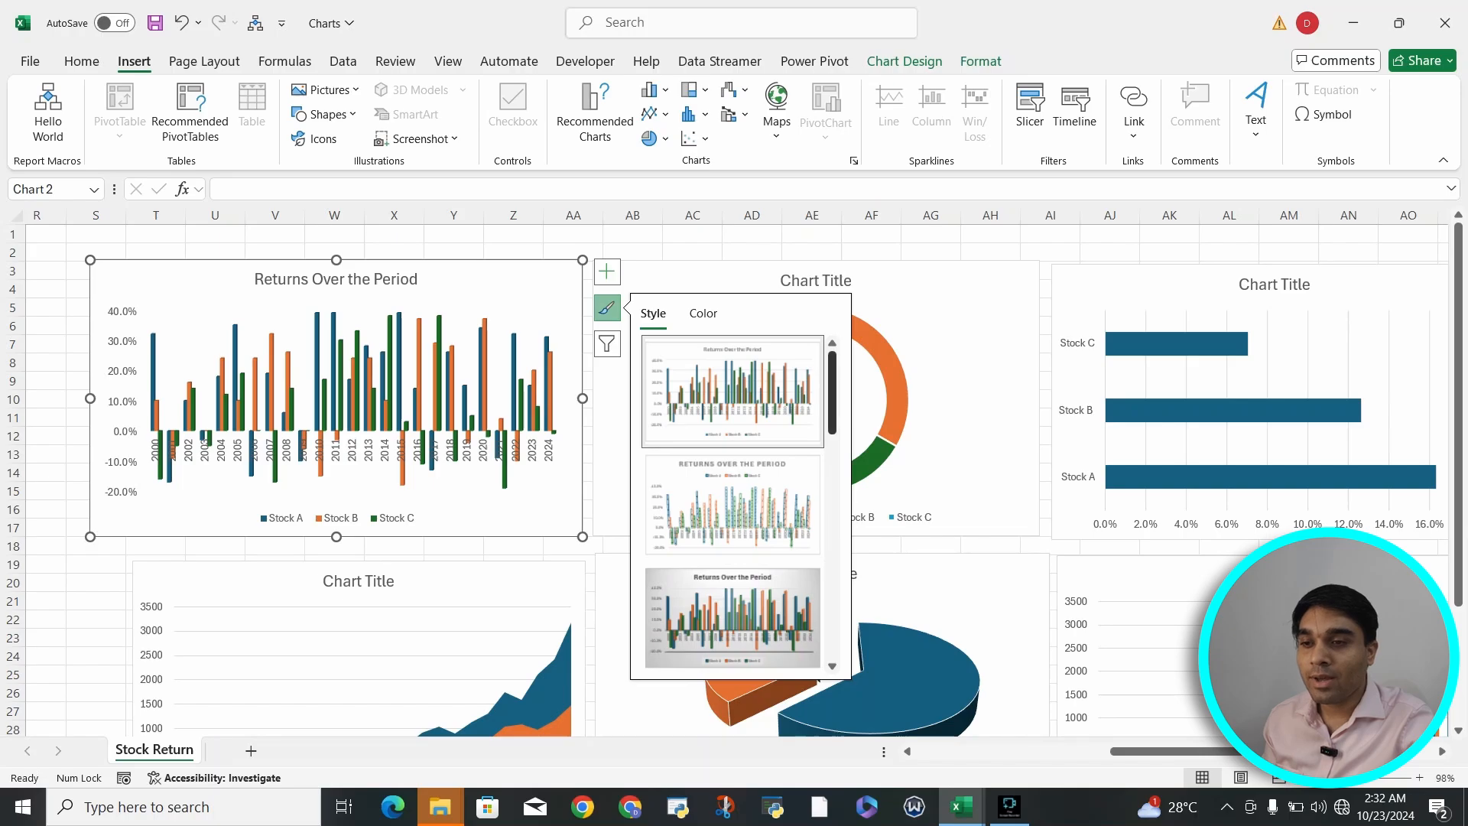
# - Apply the dark Style 9 to the Returns Over the Period chart and narrow the chart slightly from its upper-left corner
pyautogui.moveTo(832, 392); pyautogui.dragTo(831, 461)
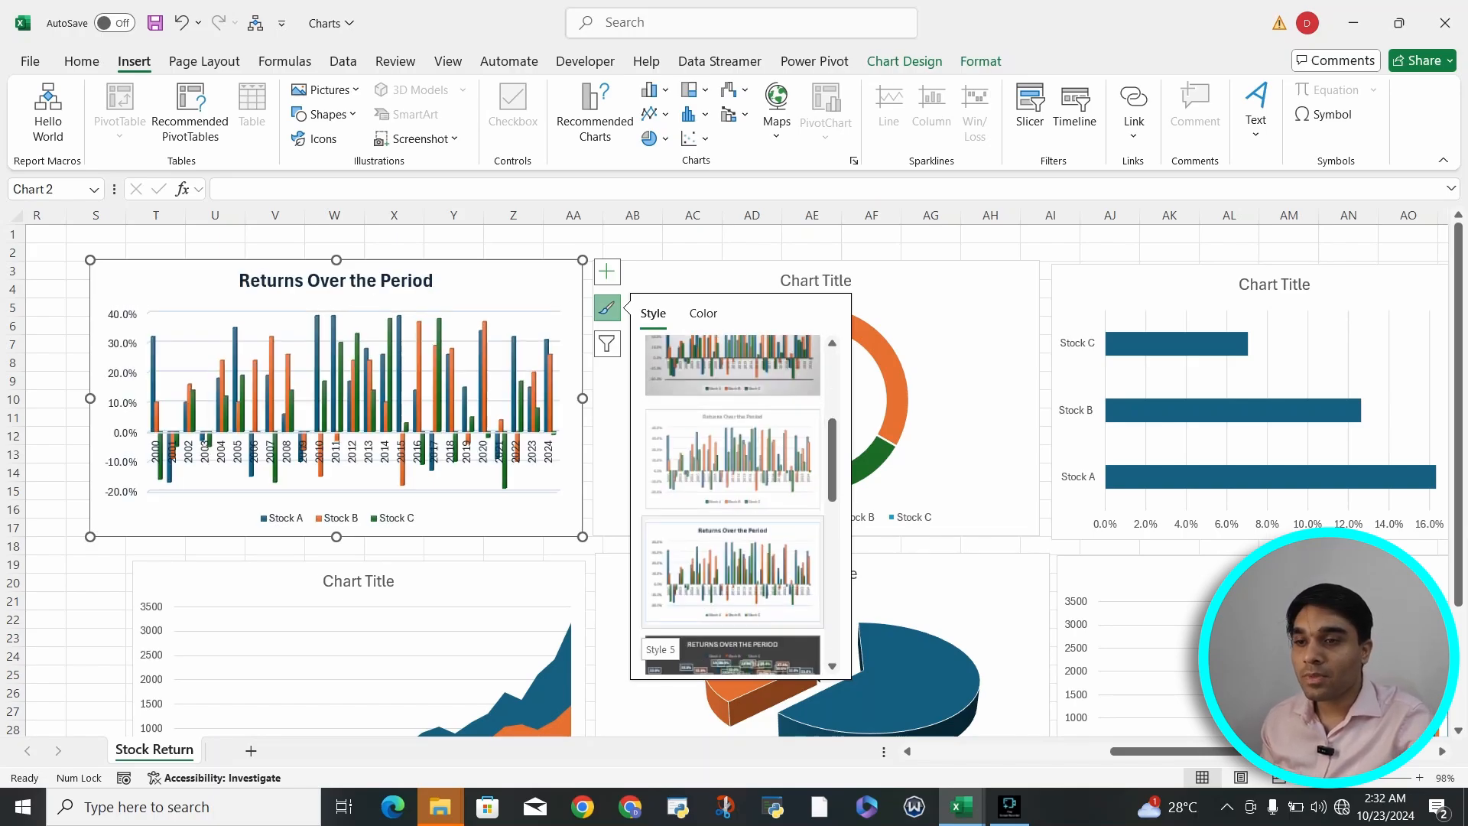
pyautogui.scroll(-2, 733, 535)
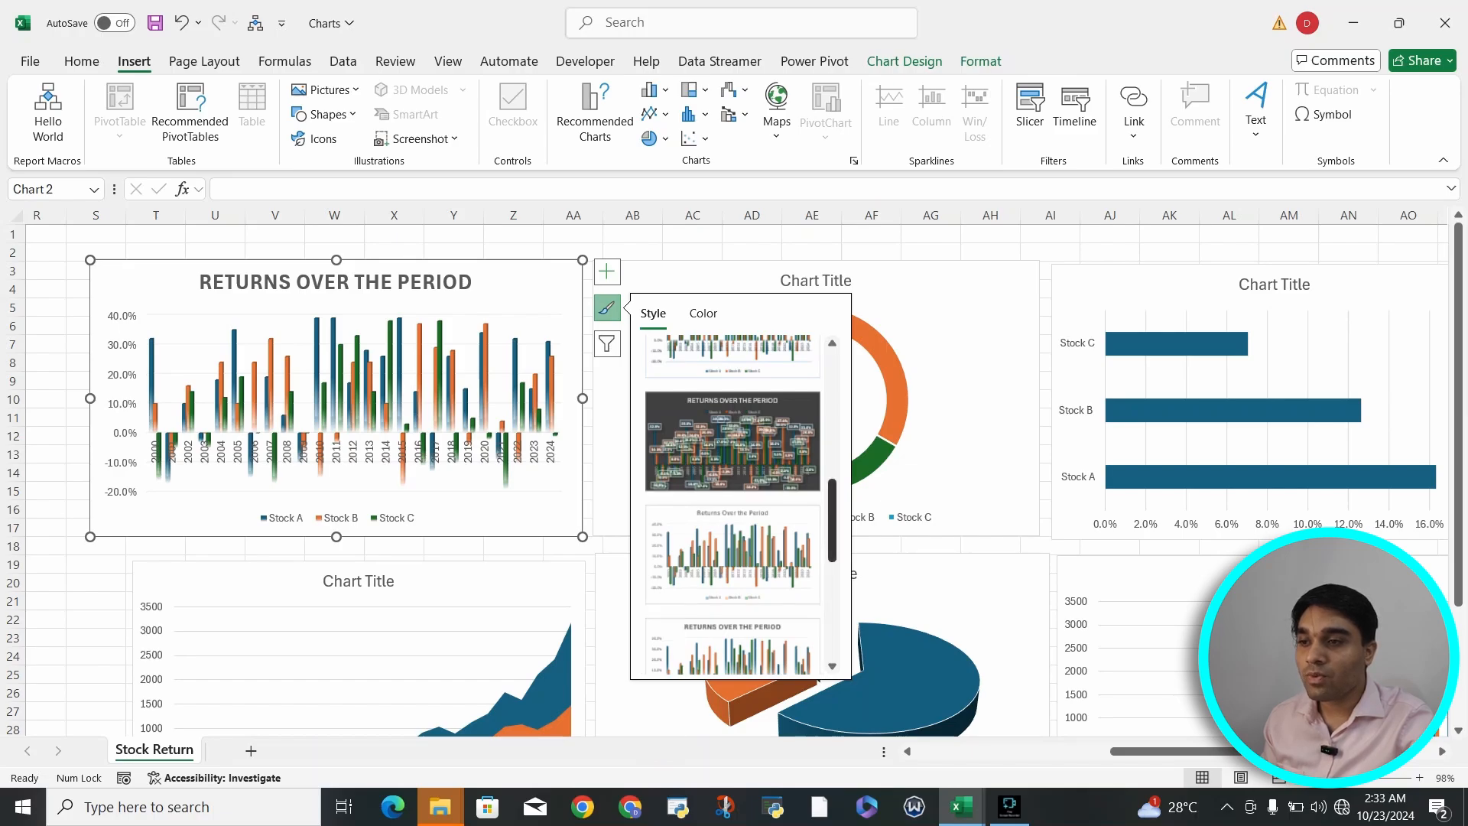
pyautogui.scroll(-3, 732, 505)
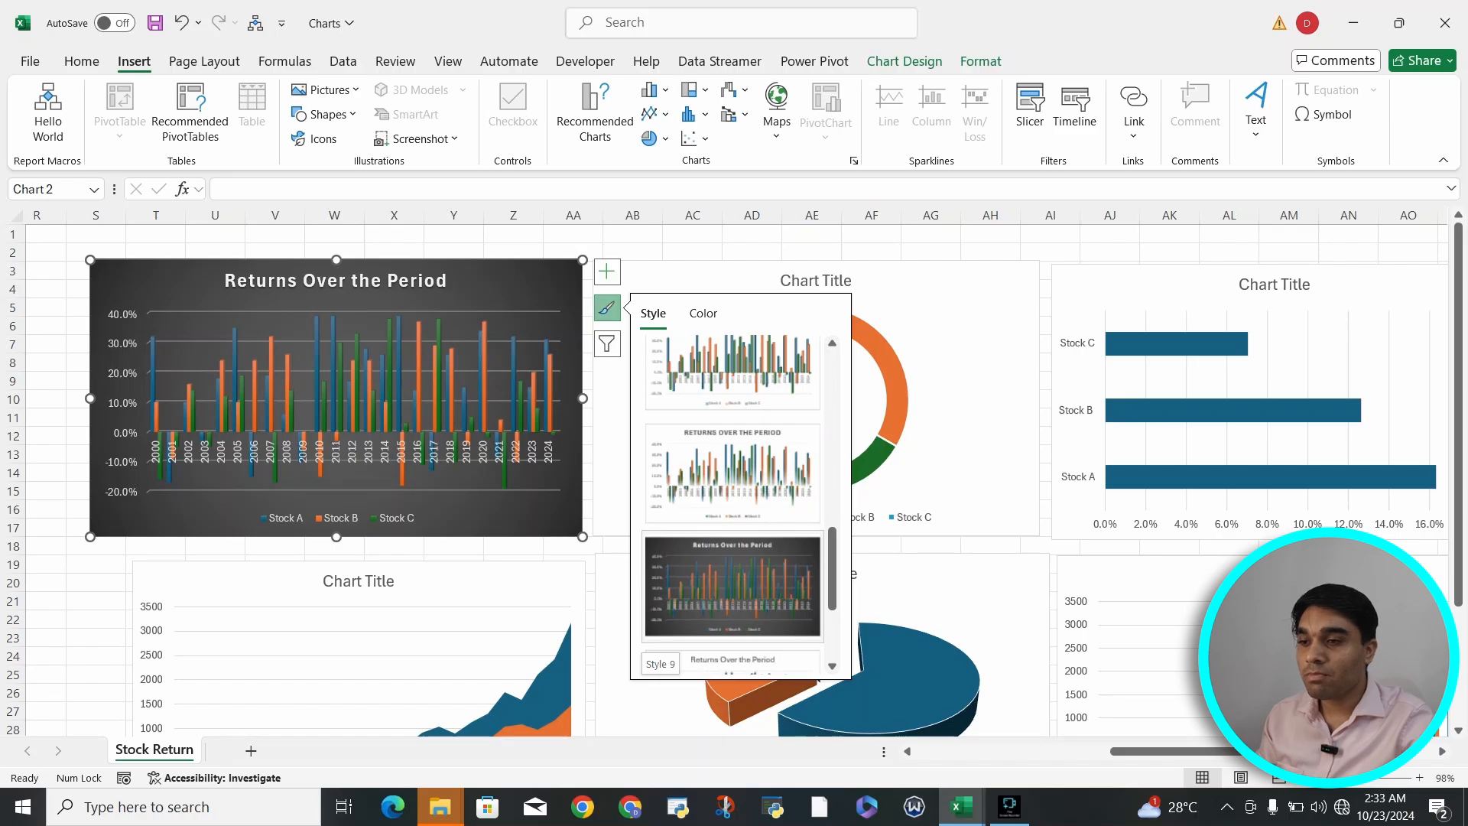
pyautogui.scroll(-1, 733, 596)
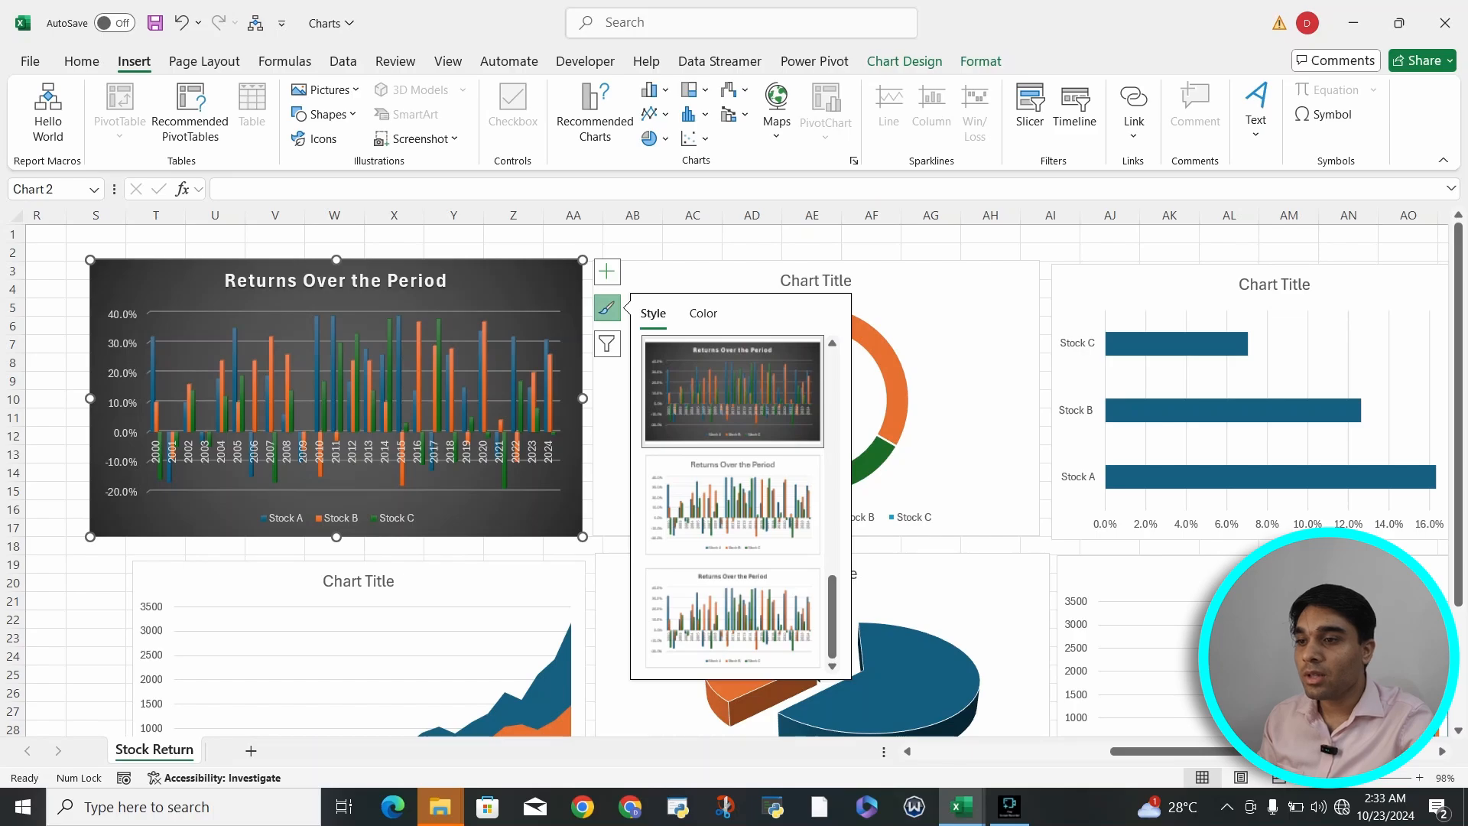
pyautogui.moveTo(90, 260); pyautogui.dragTo(117, 257)
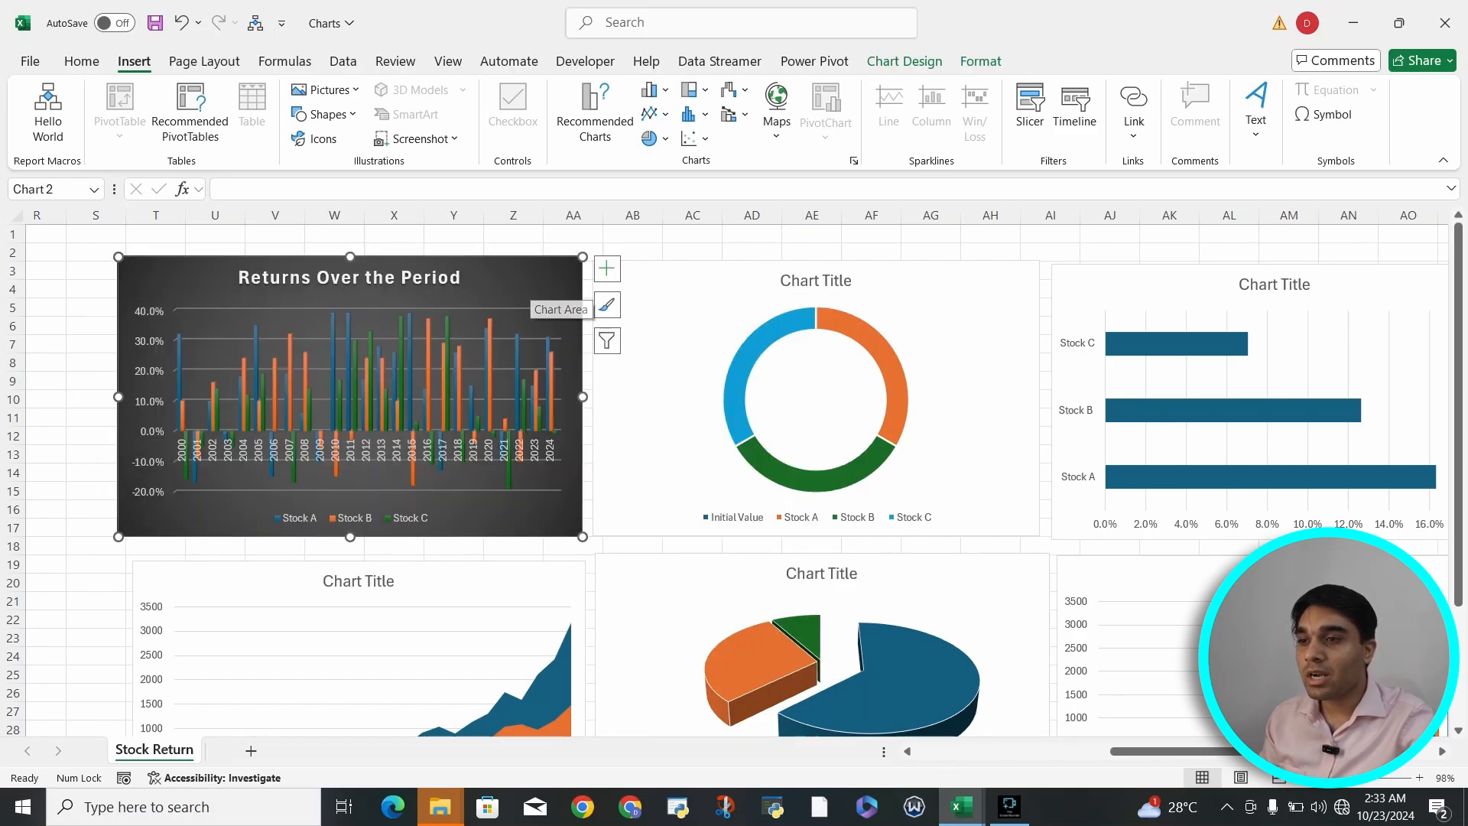
# - Filter the years 2000 through 2004 out of the Returns Over the Period chart's categories and apply the filter
pyautogui.click(606, 341)
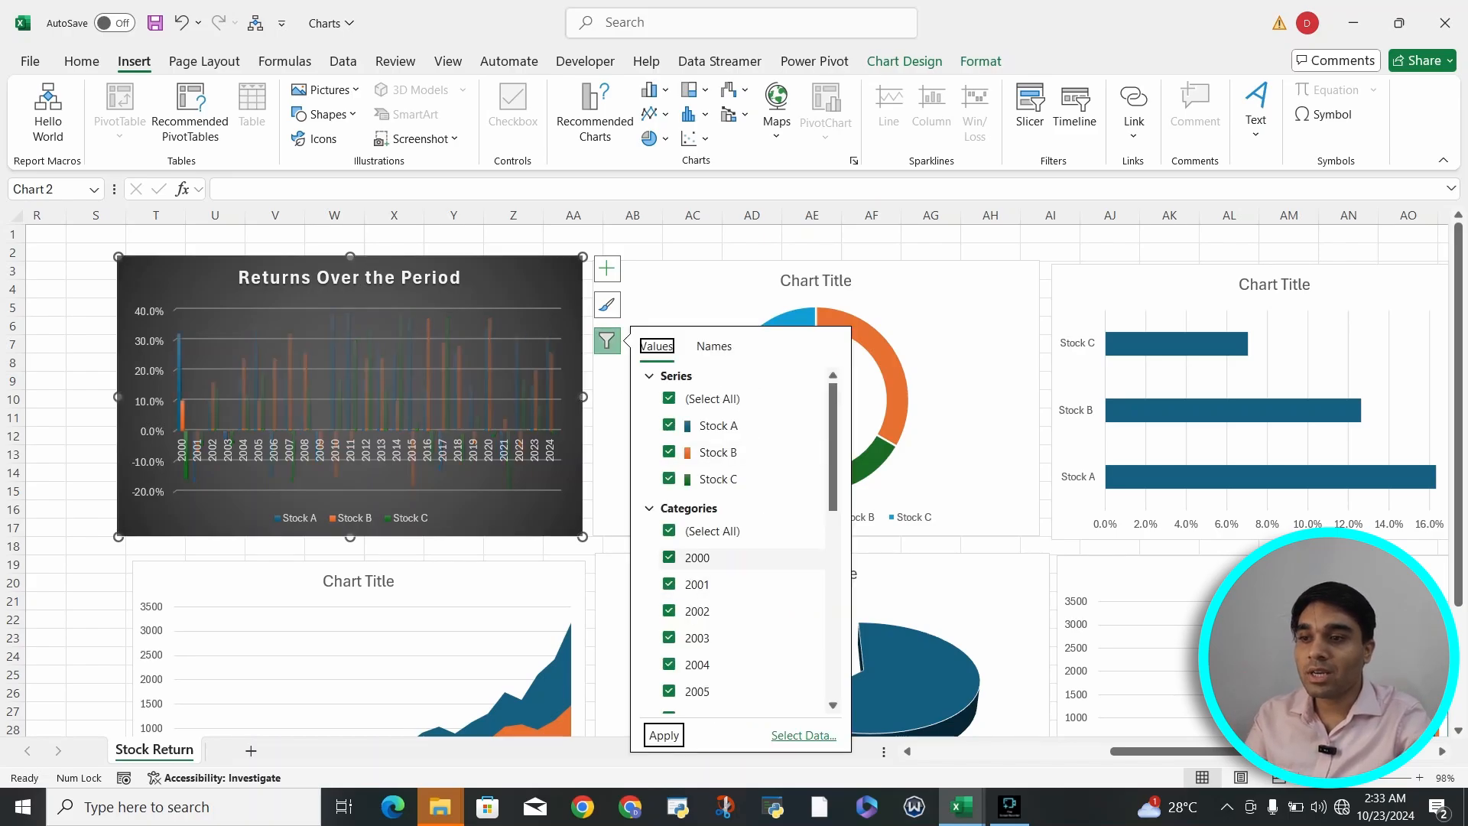
pyautogui.click(669, 558)
pyautogui.click(669, 584)
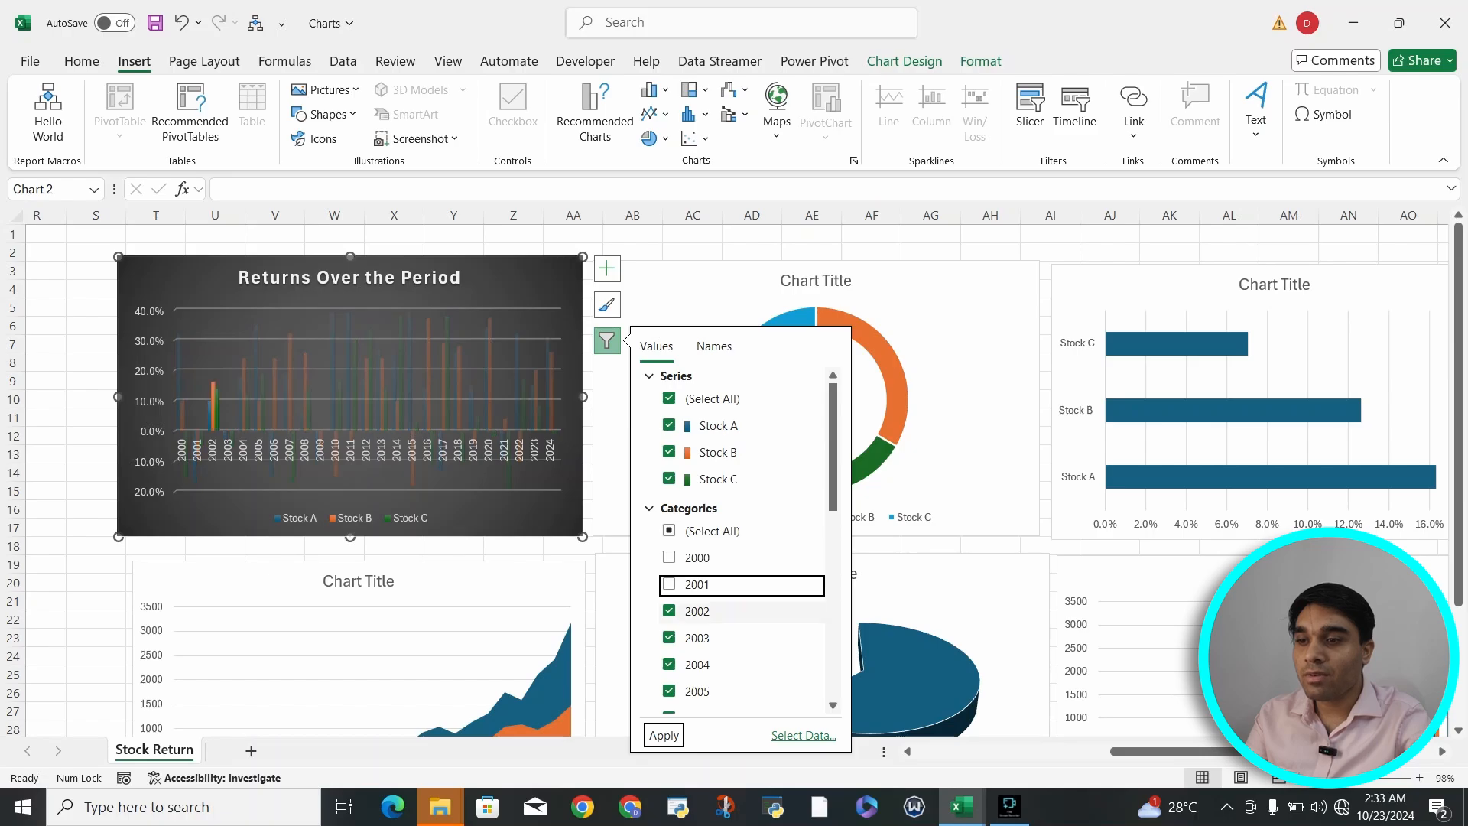
pyautogui.click(669, 611)
pyautogui.click(669, 638)
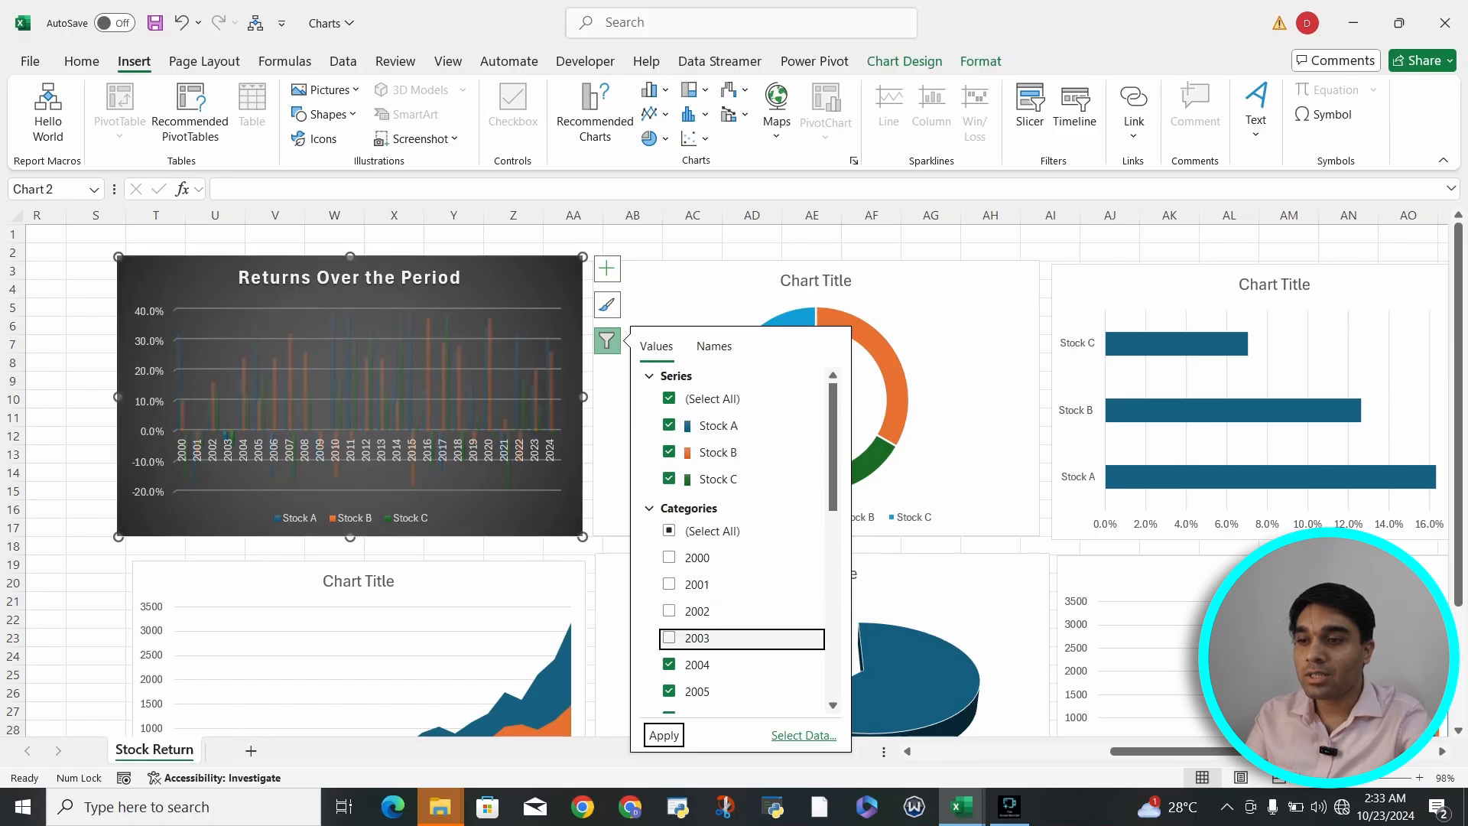
pyautogui.click(669, 664)
pyautogui.click(664, 736)
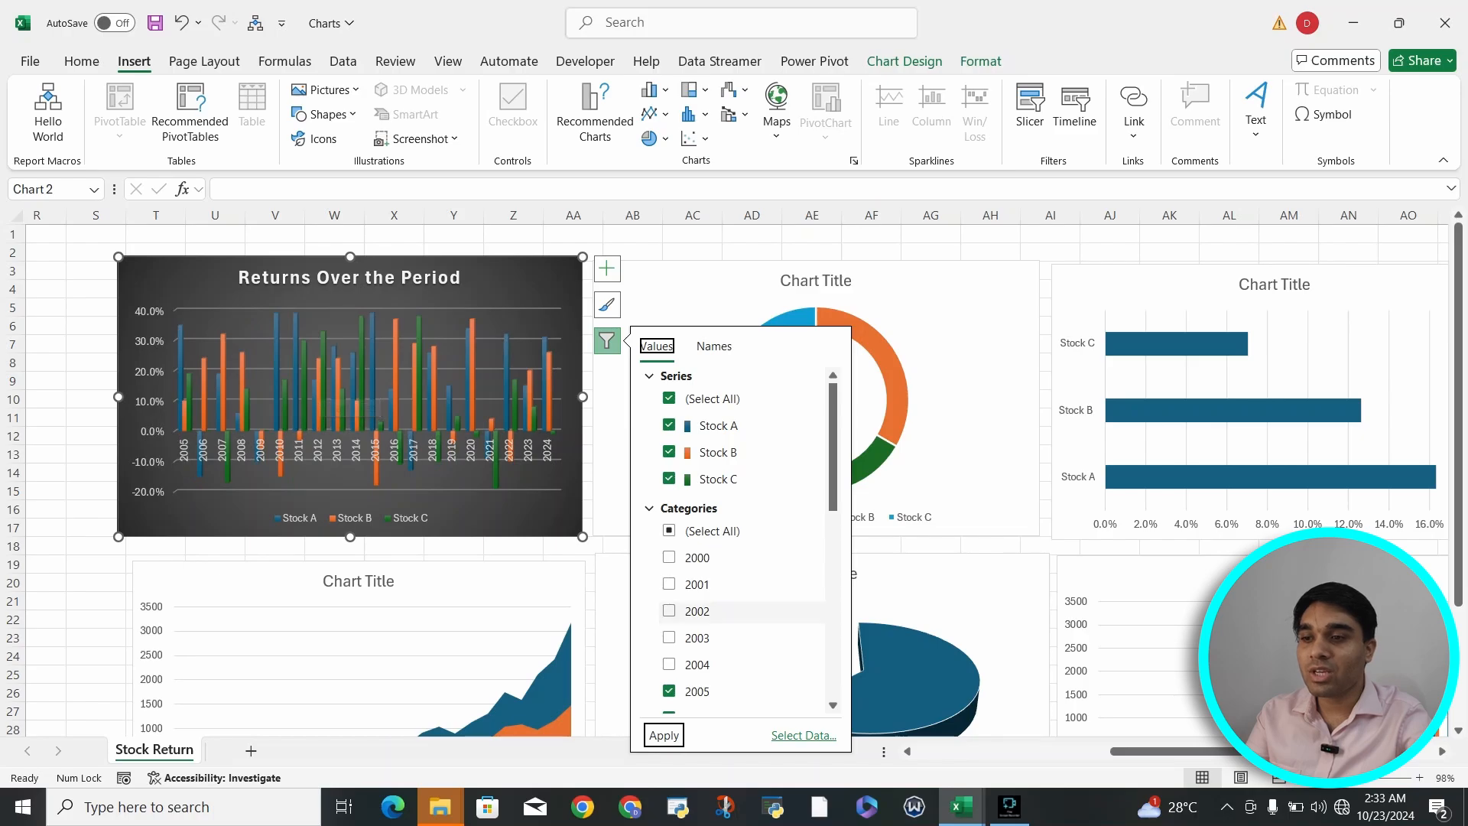
pyautogui.click(669, 557)
pyautogui.click(669, 611)
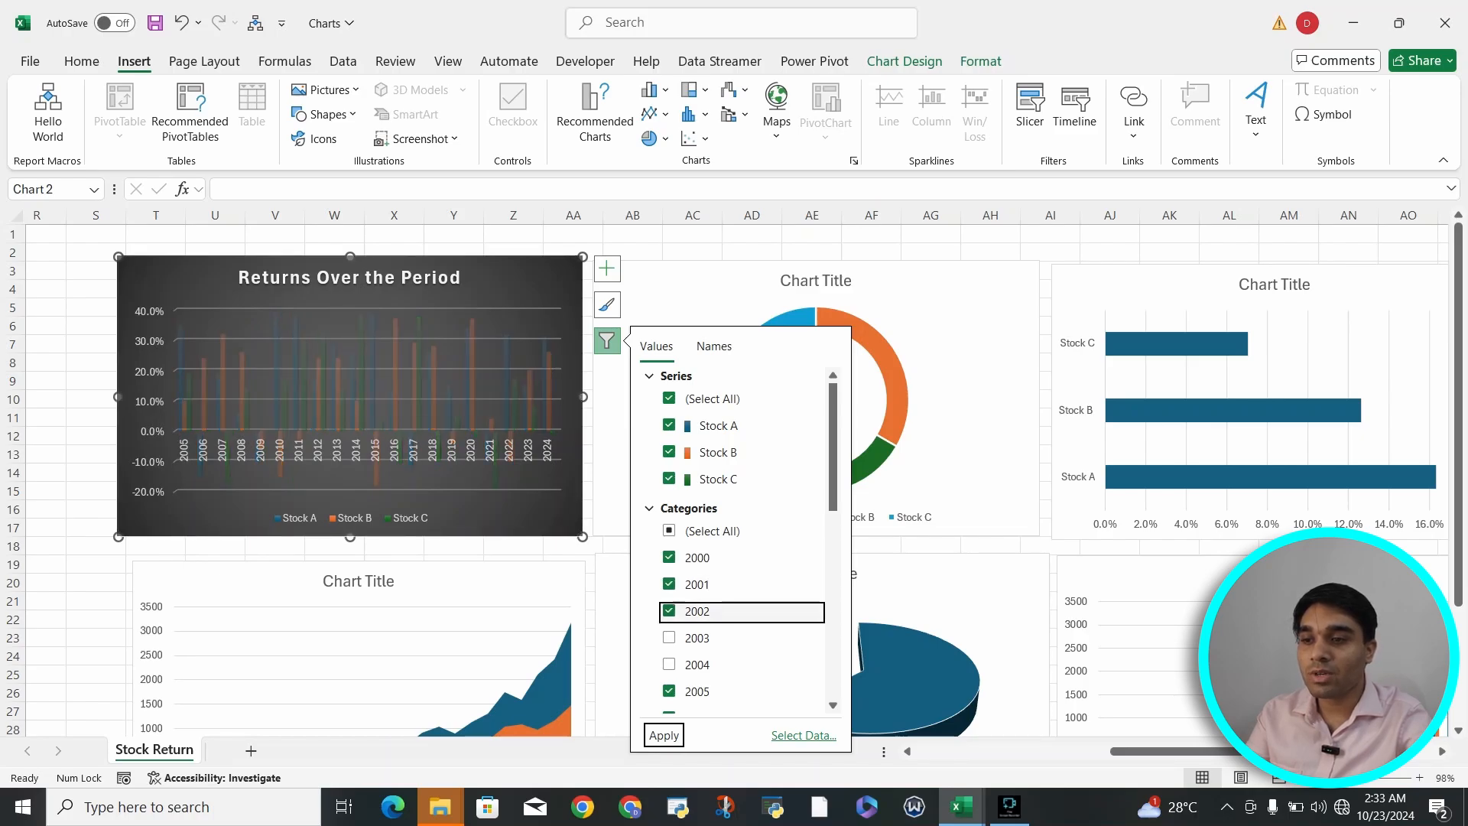
pyautogui.click(669, 637)
pyautogui.click(669, 664)
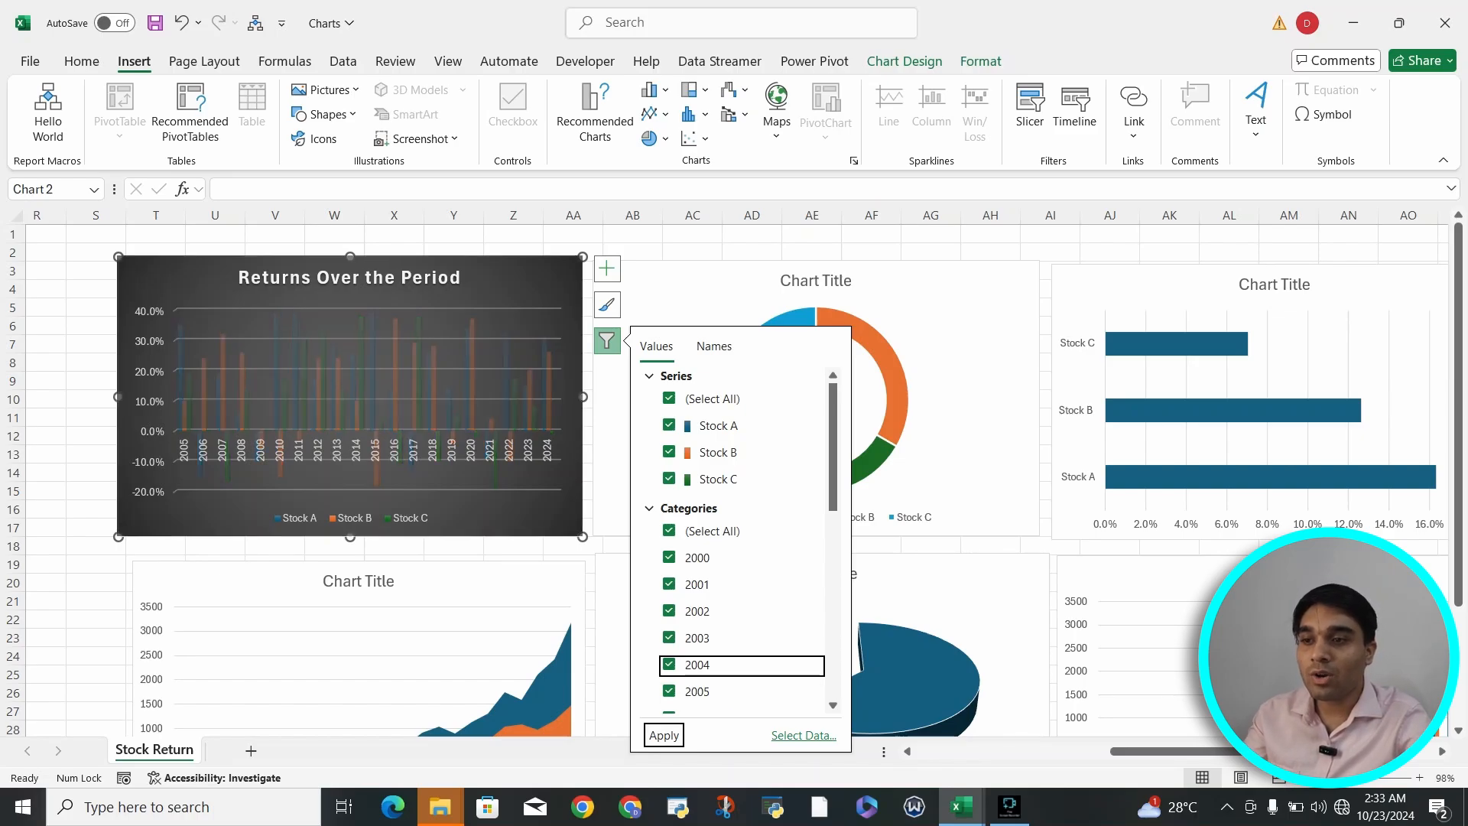
pyautogui.scroll(-3, 741, 665)
pyautogui.click(714, 346)
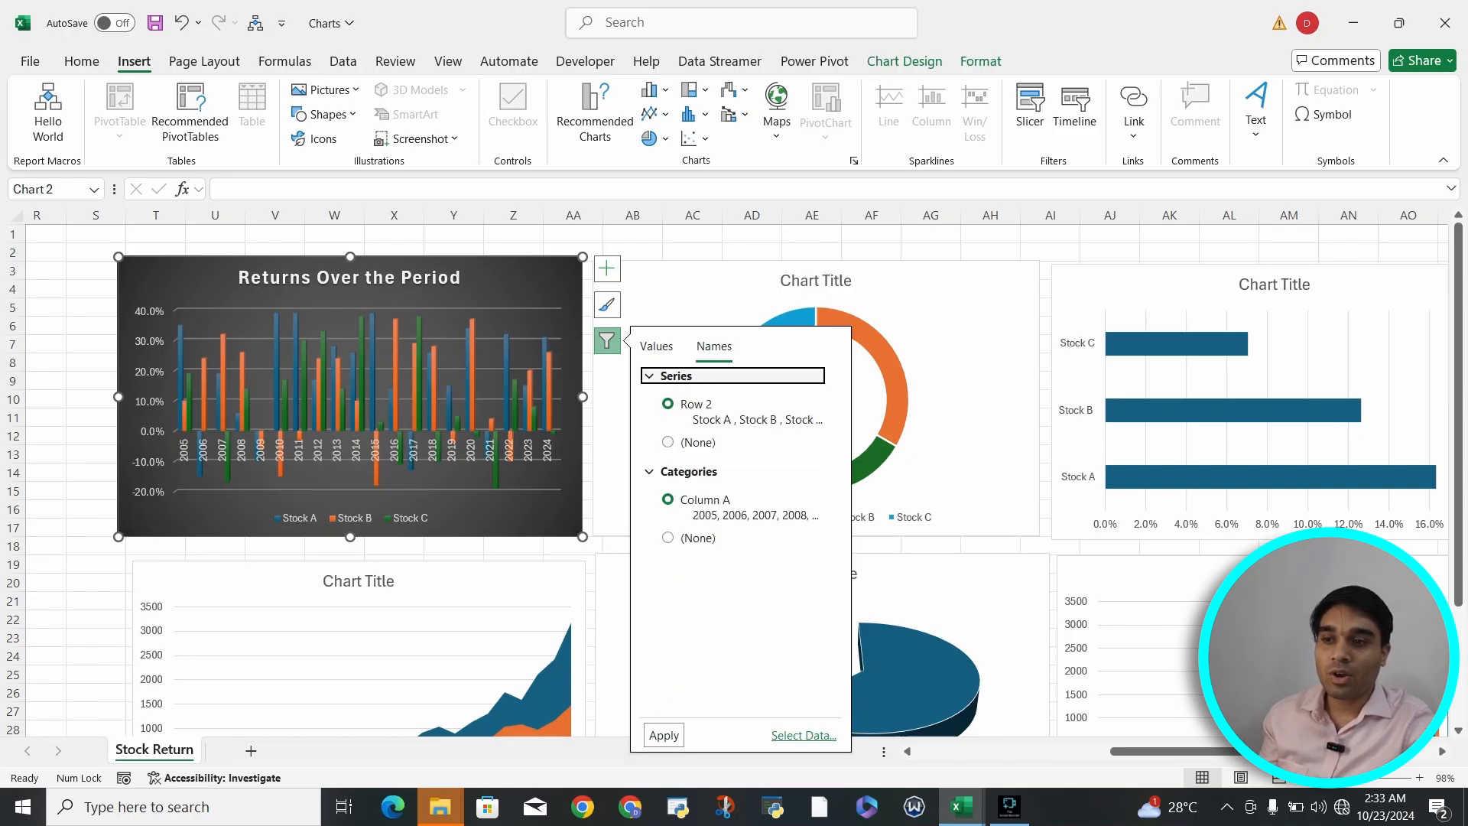
pyautogui.click(668, 442)
pyautogui.click(668, 404)
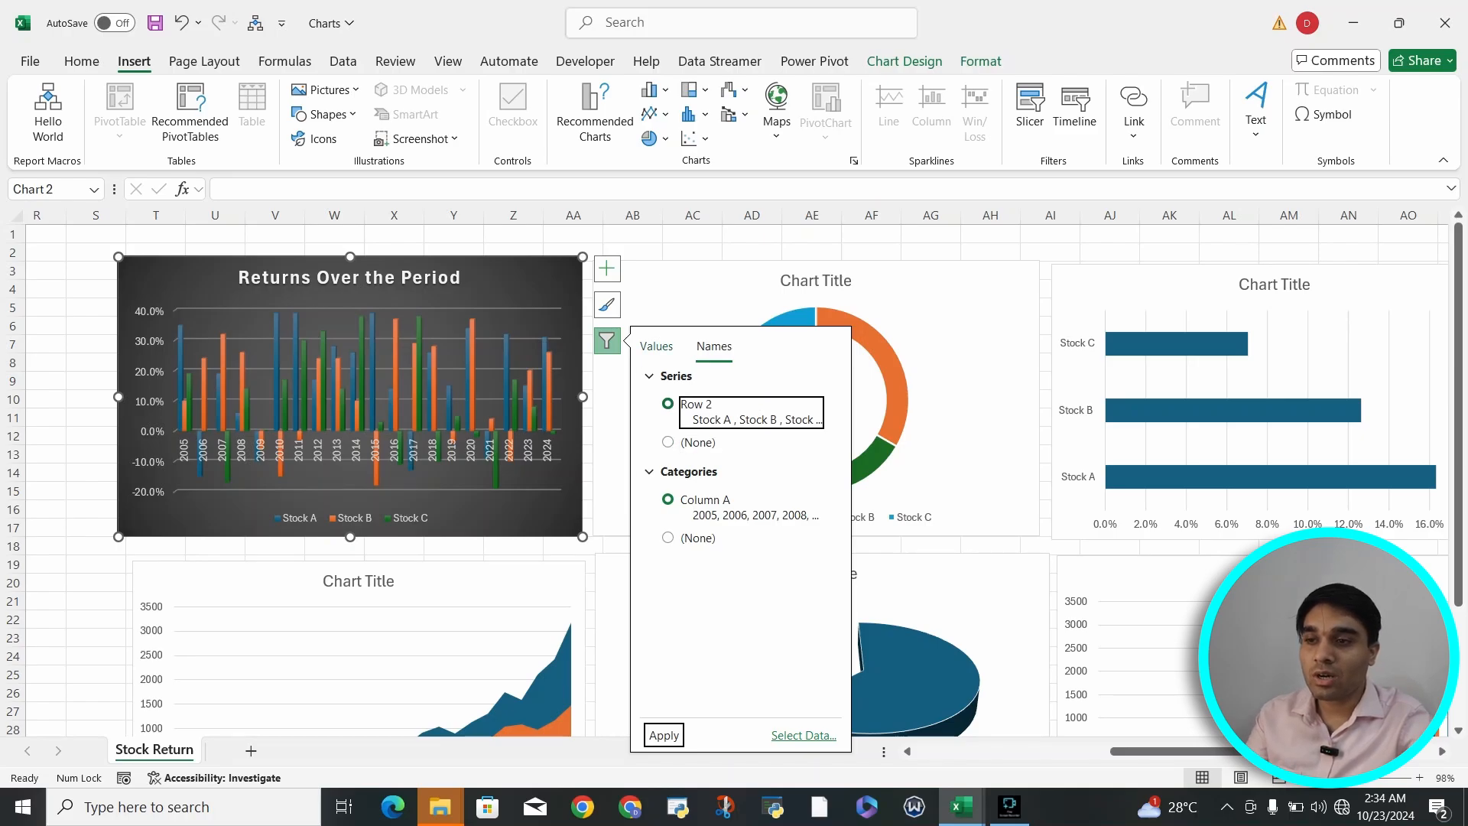
pyautogui.click(656, 347)
# - Add data labels showing values to the doughnut chart through the detailed data label options
pyautogui.click(951, 336)
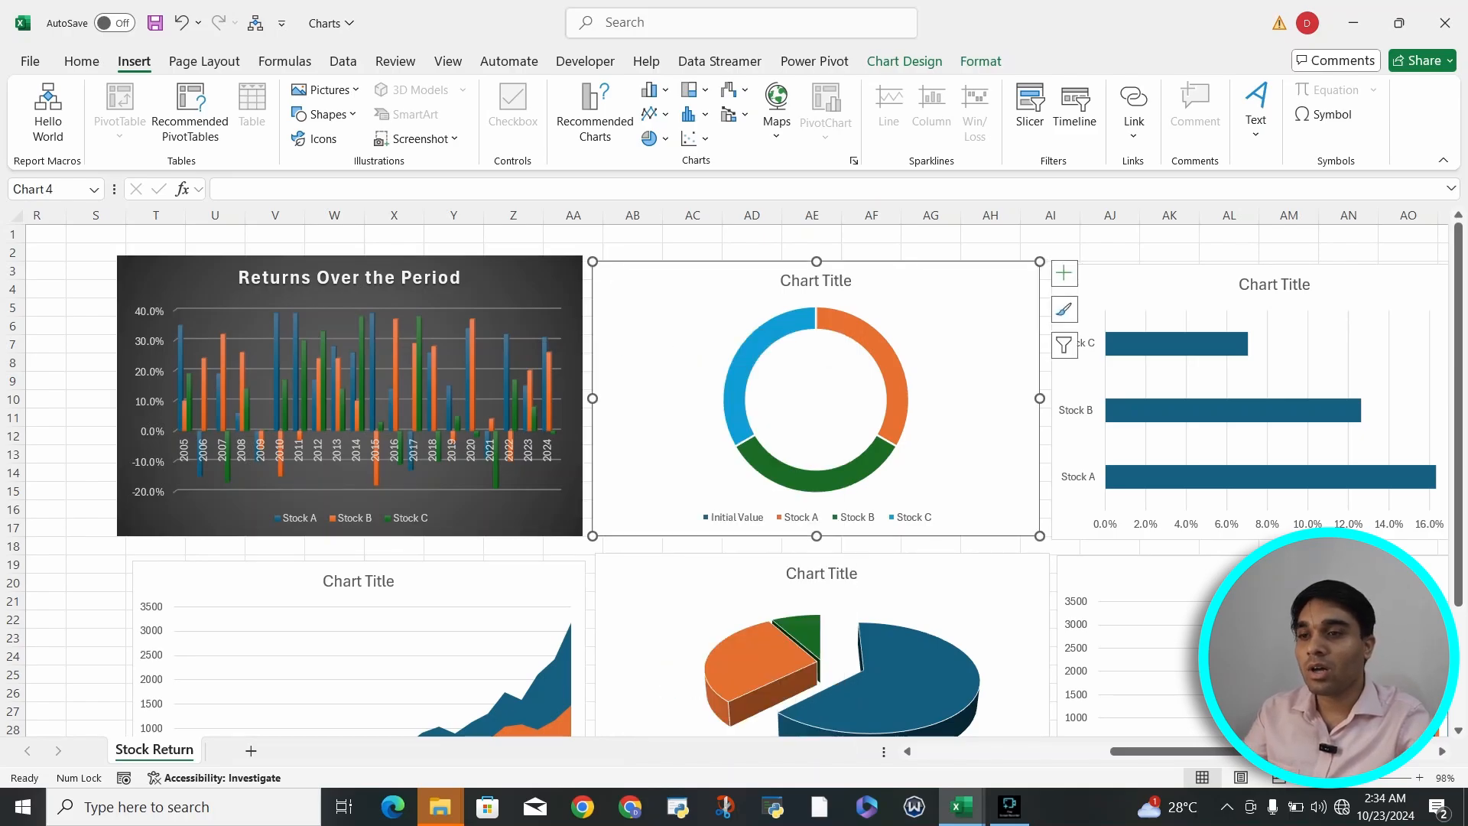
pyautogui.click(1064, 273)
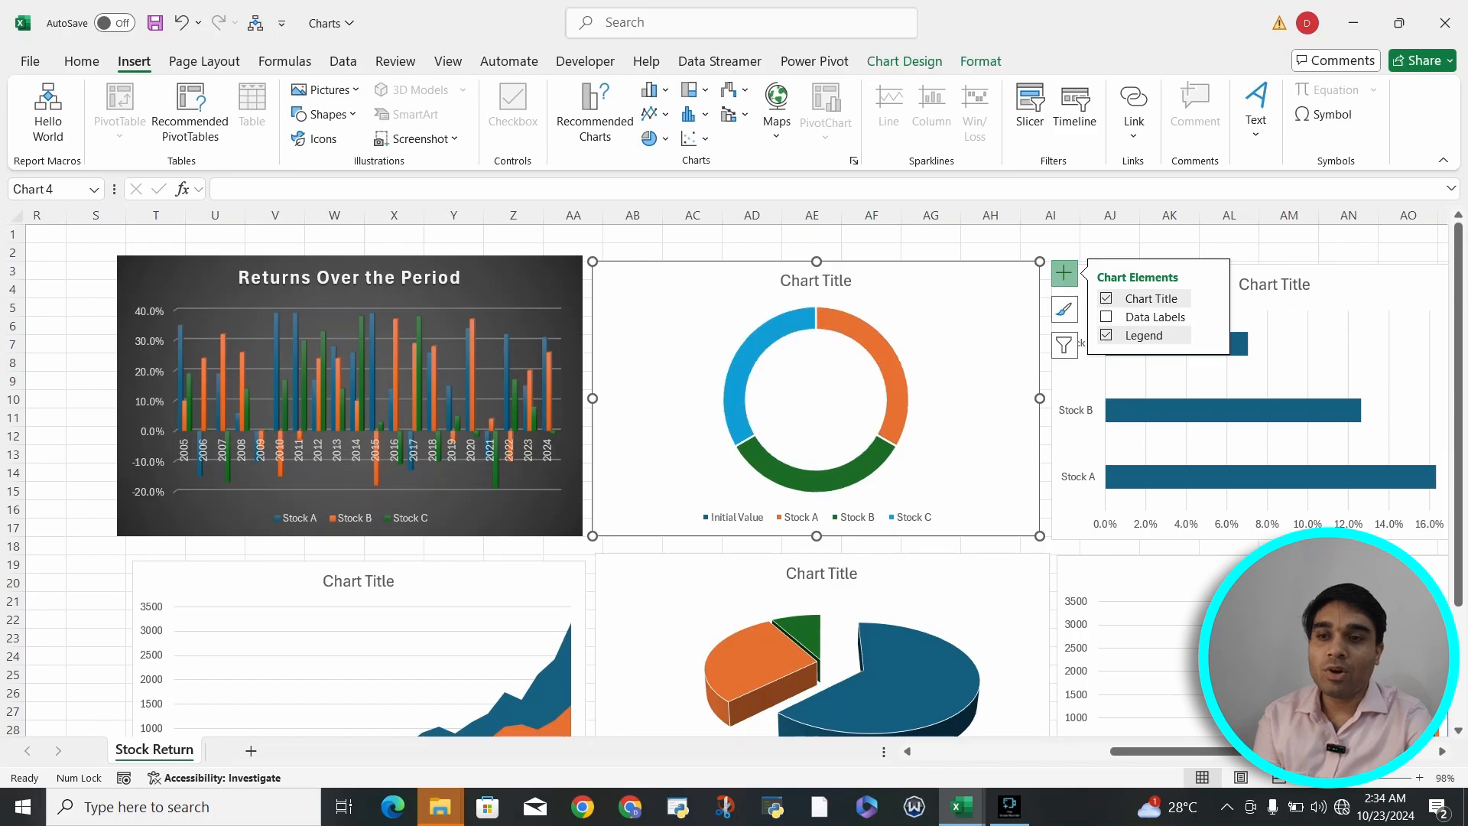
pyautogui.click(1211, 317)
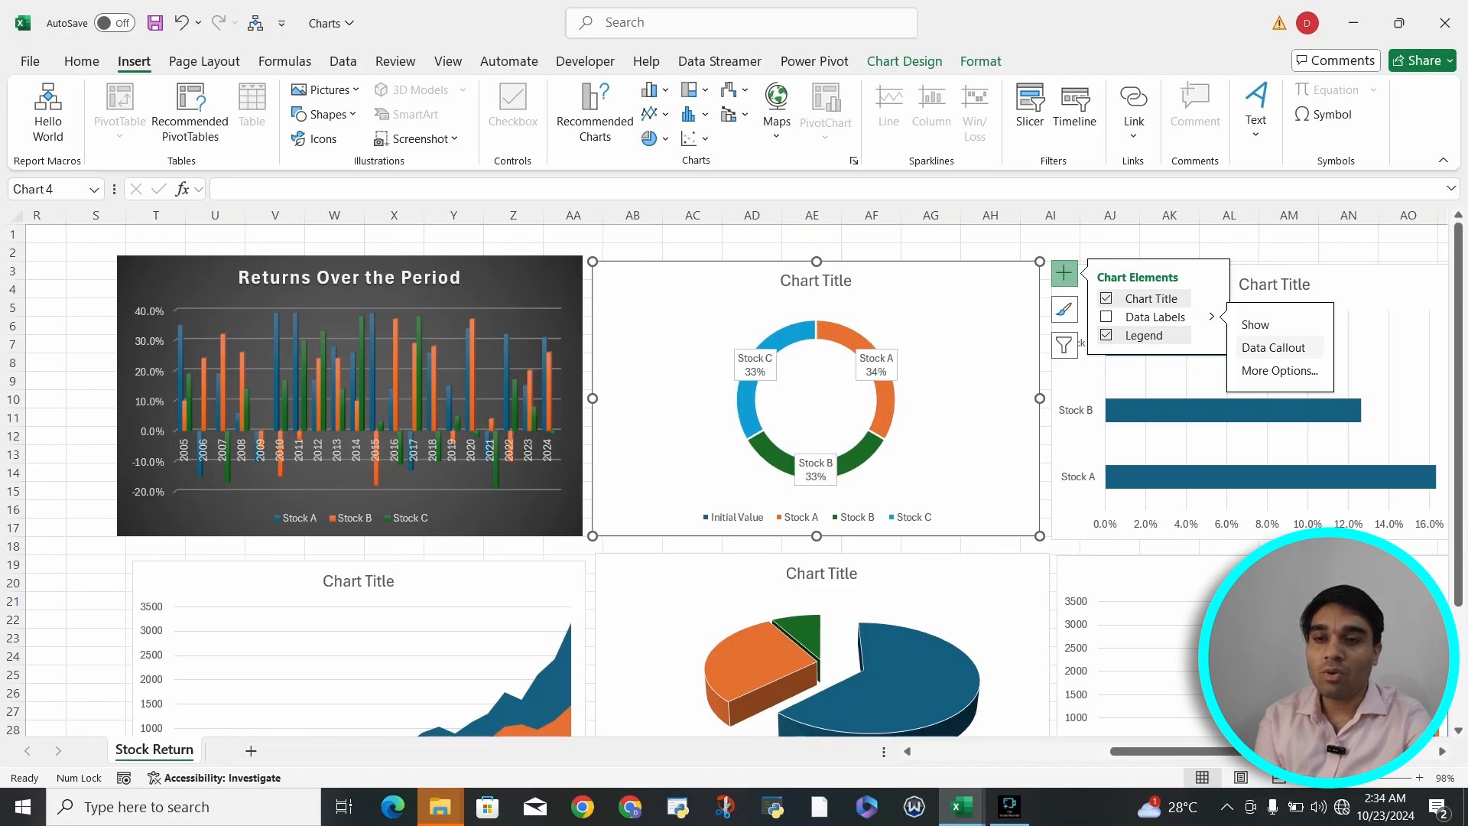
pyautogui.click(1279, 370)
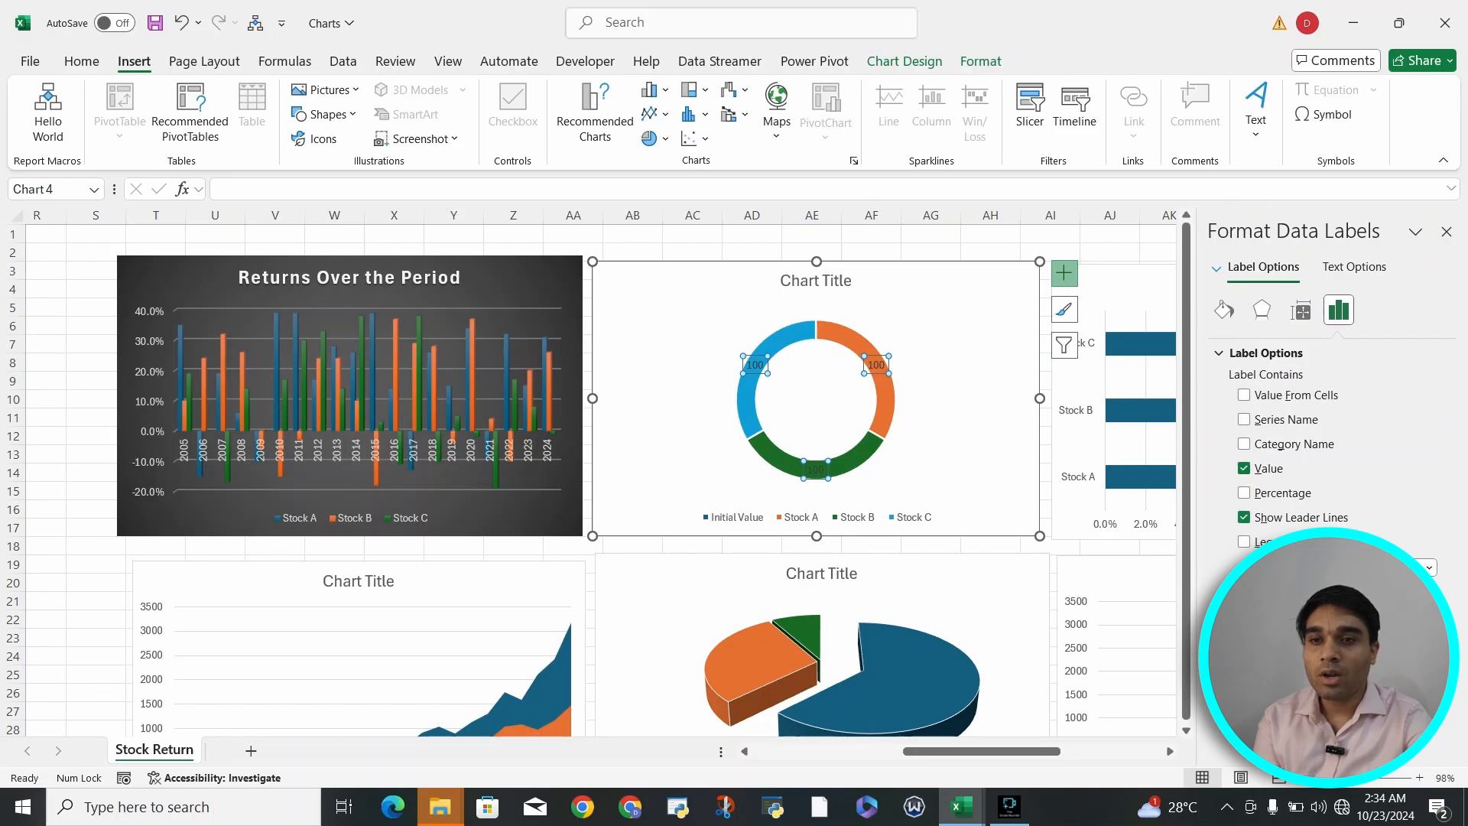
pyautogui.click(1446, 231)
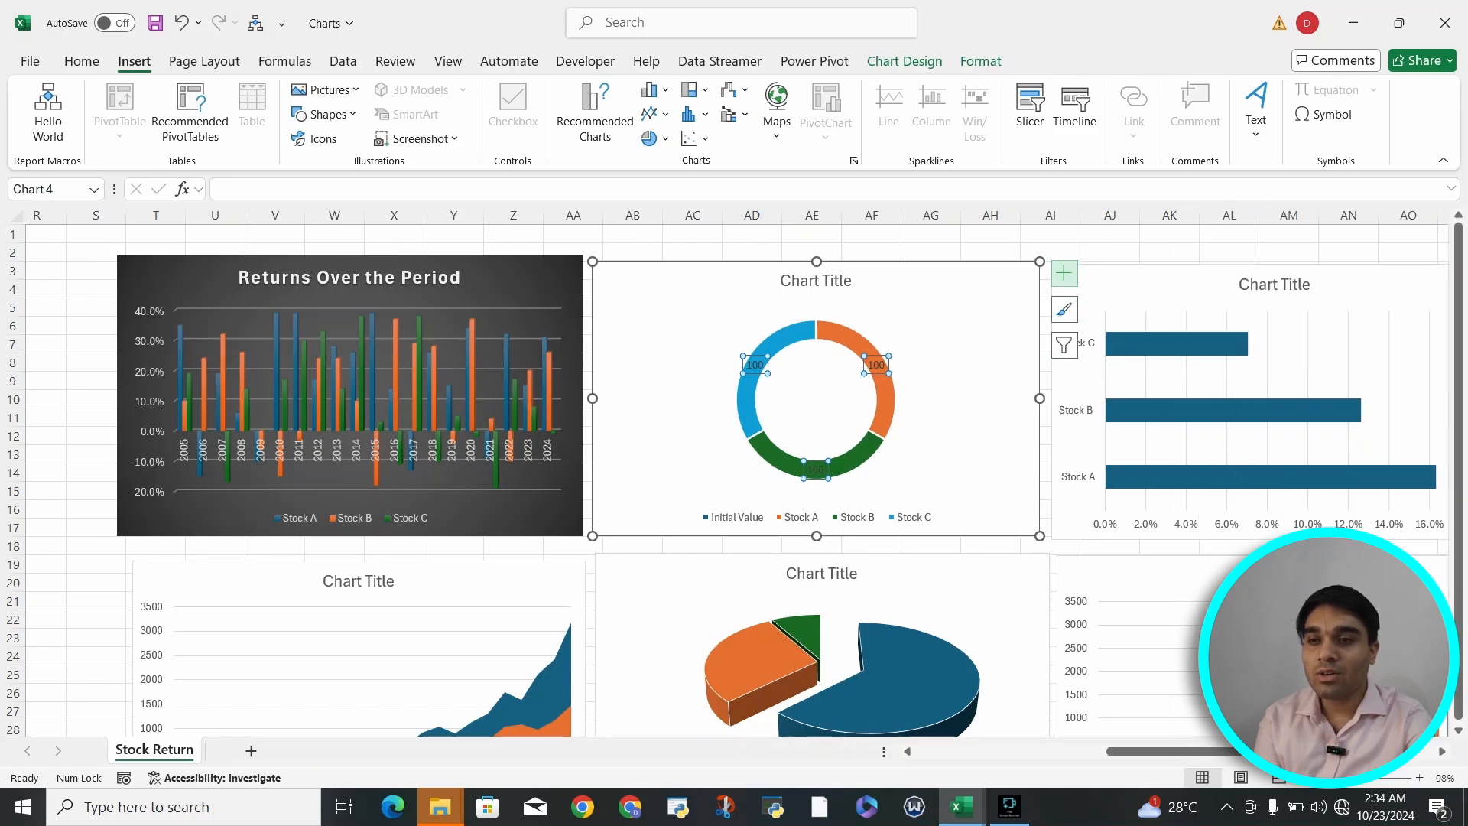
# - Switch the doughnut chart's data labels to data callouts with stock names and percentages
pyautogui.click(1065, 273)
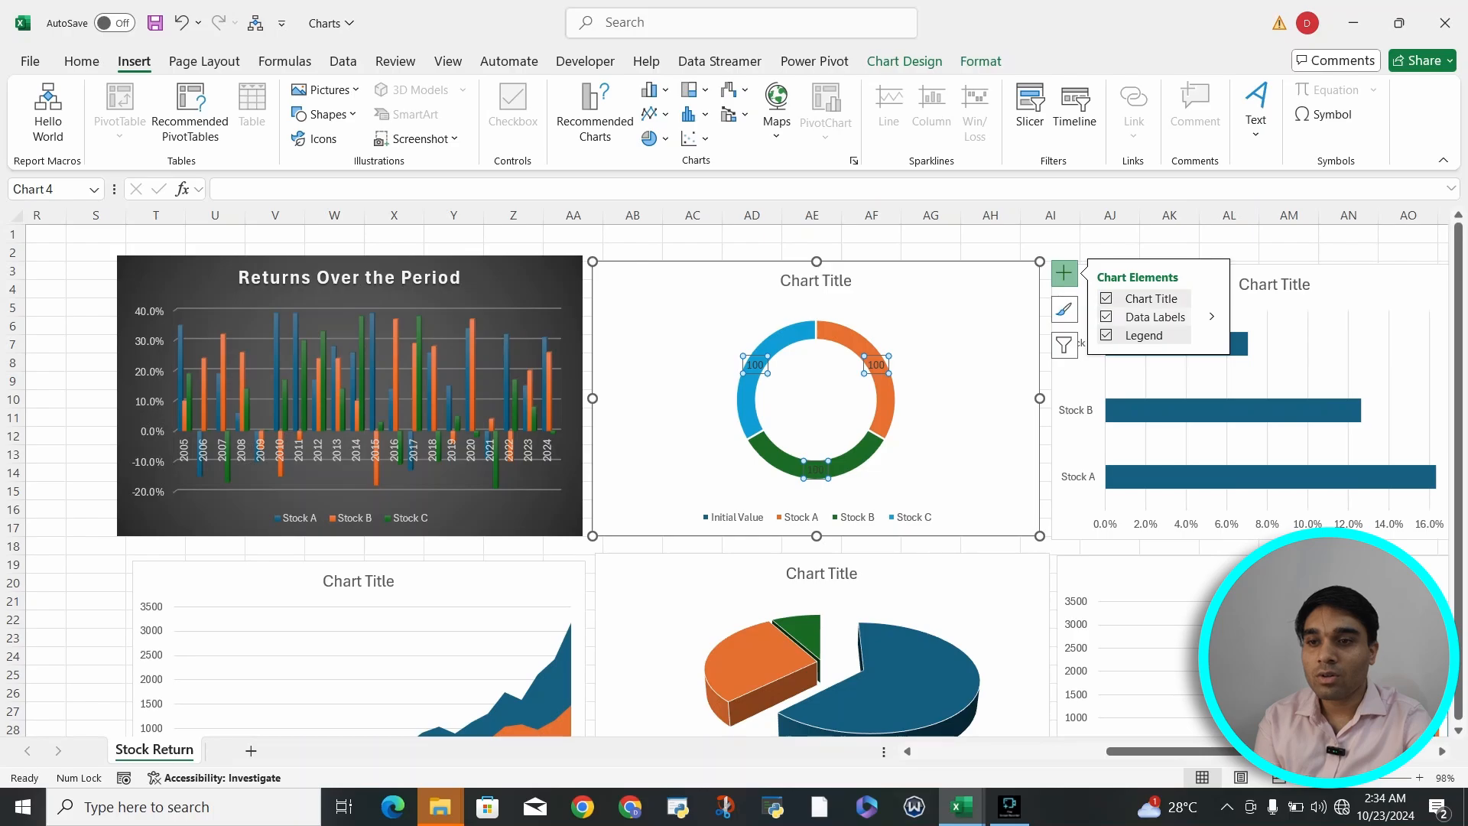
pyautogui.click(1211, 316)
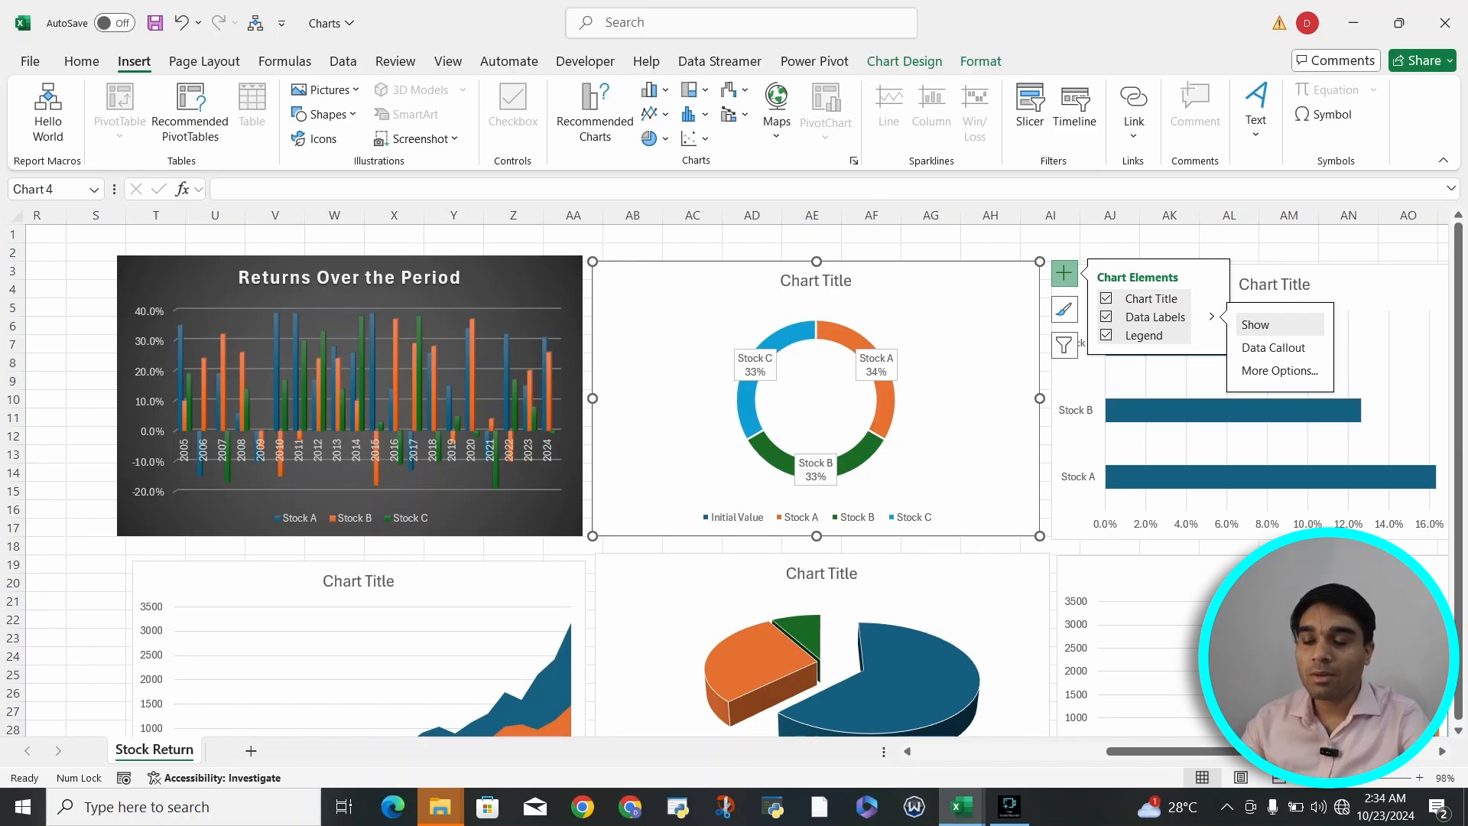
pyautogui.scroll(-1, 978, 508)
pyautogui.click(979, 508)
# - Add data callout labels with stock names and percentages to the 3-D pie chart
pyautogui.scroll(-1, 978, 508)
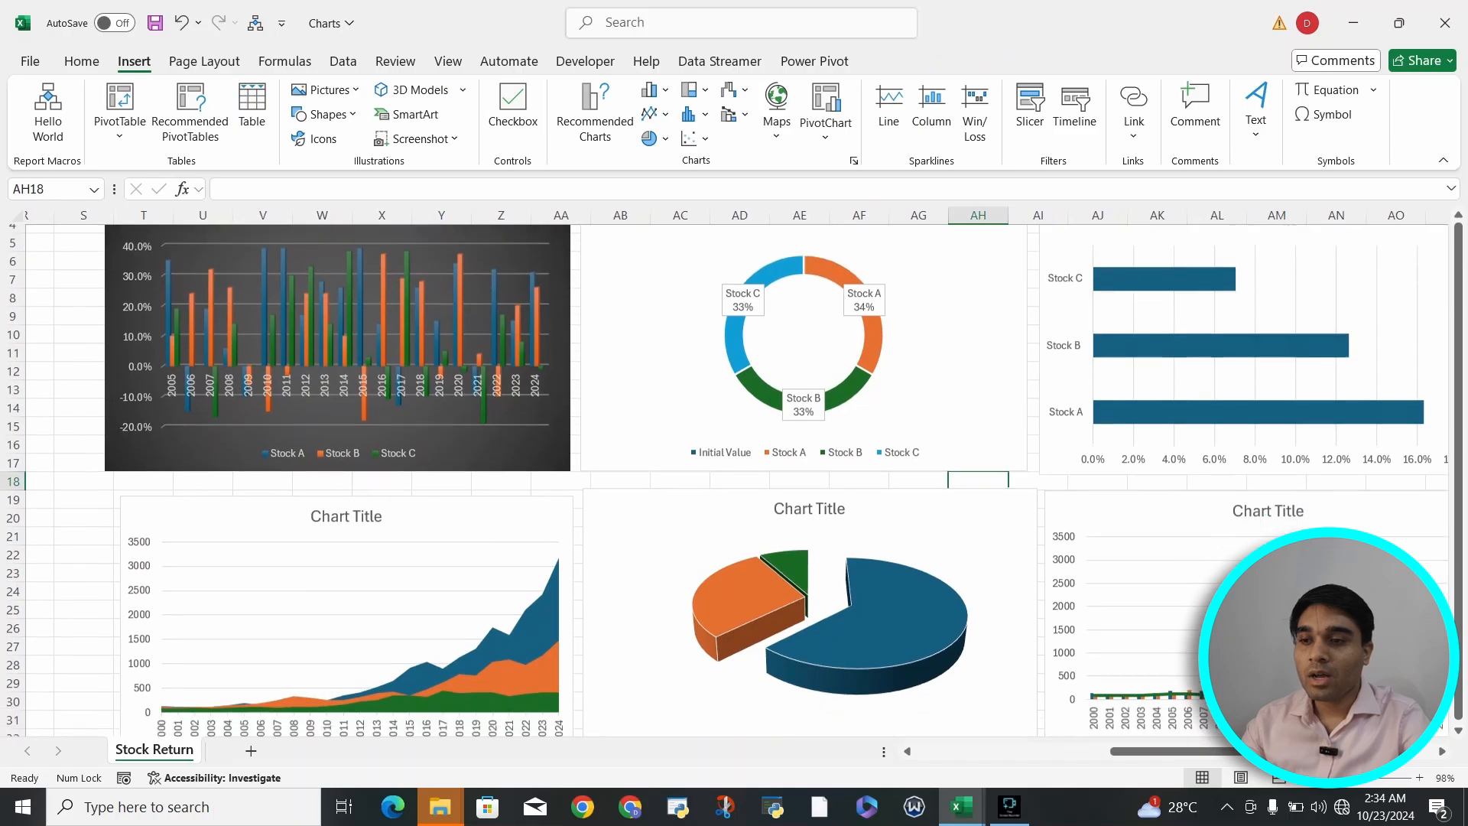
pyautogui.click(979, 537)
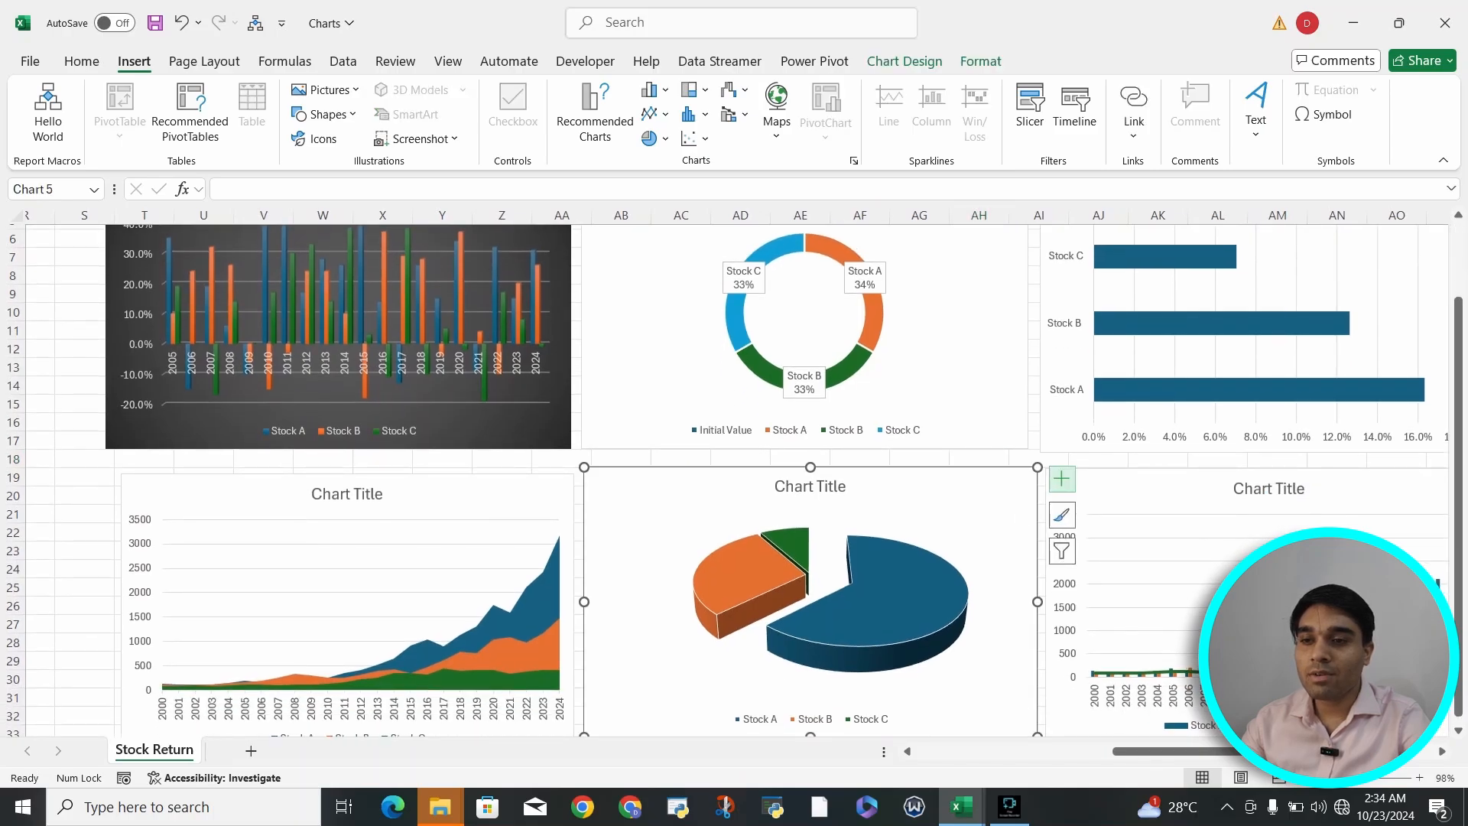
pyautogui.click(1061, 479)
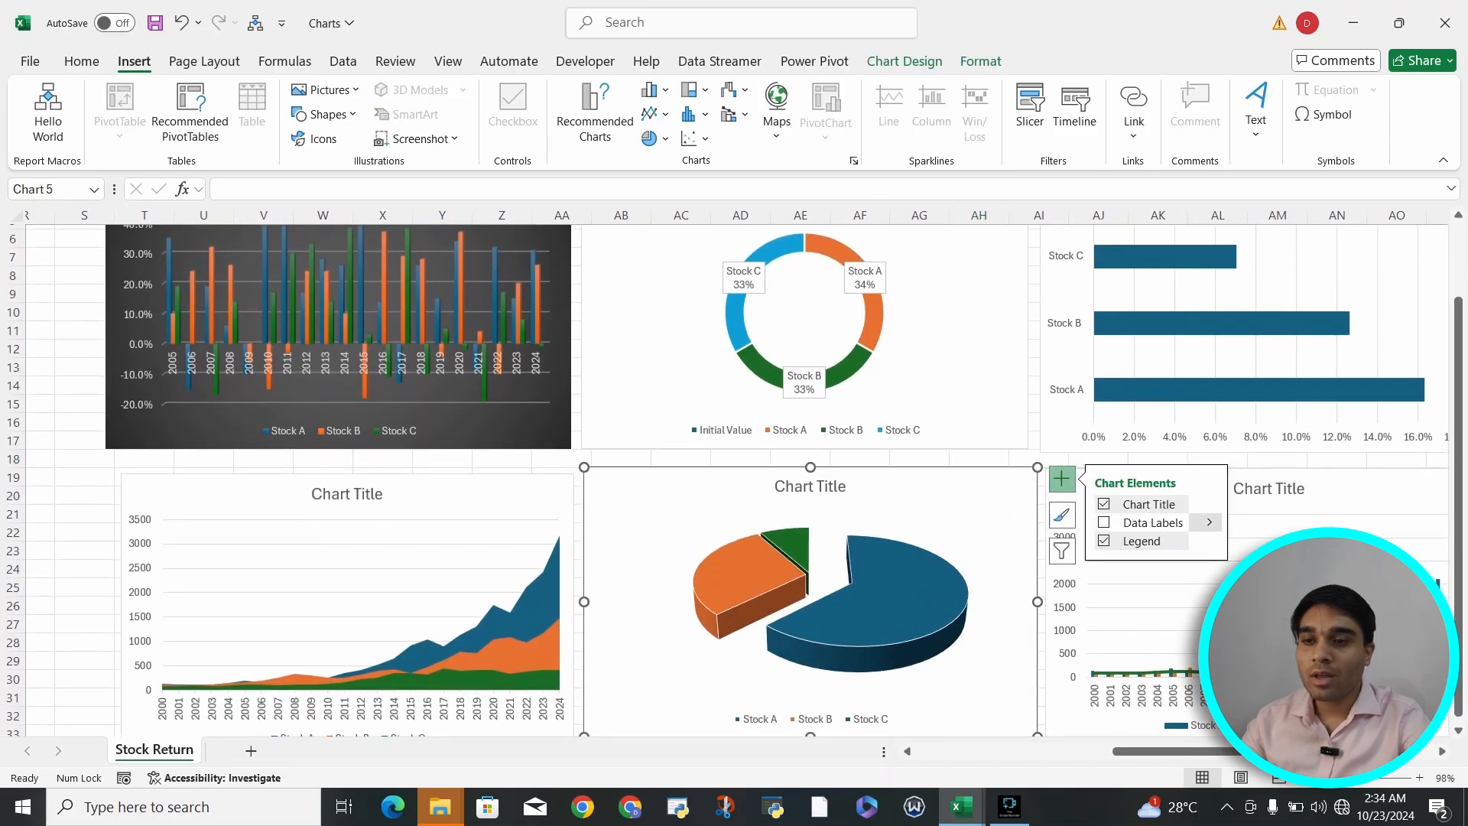
pyautogui.click(1209, 522)
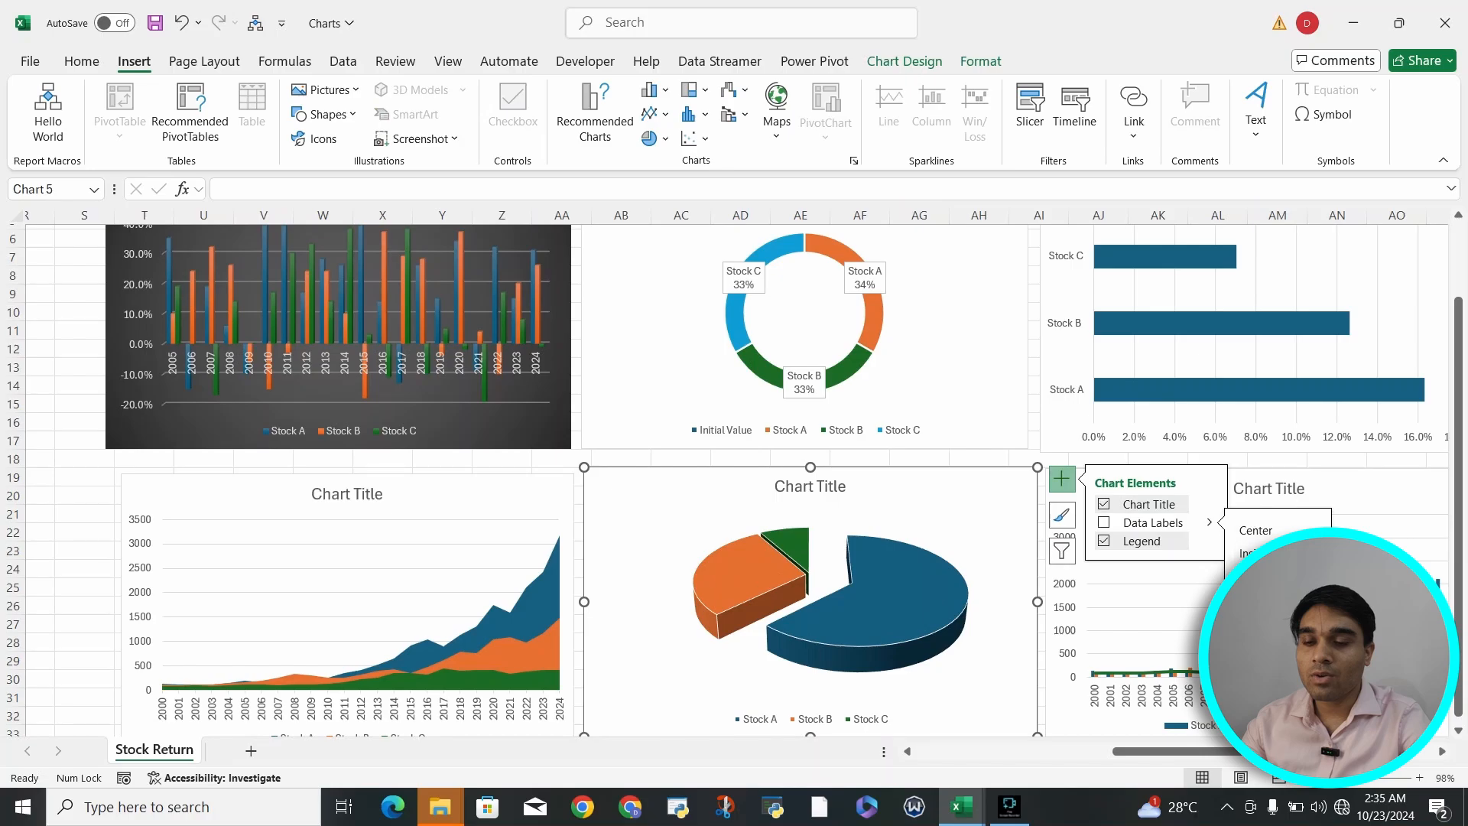
pyautogui.click(1271, 621)
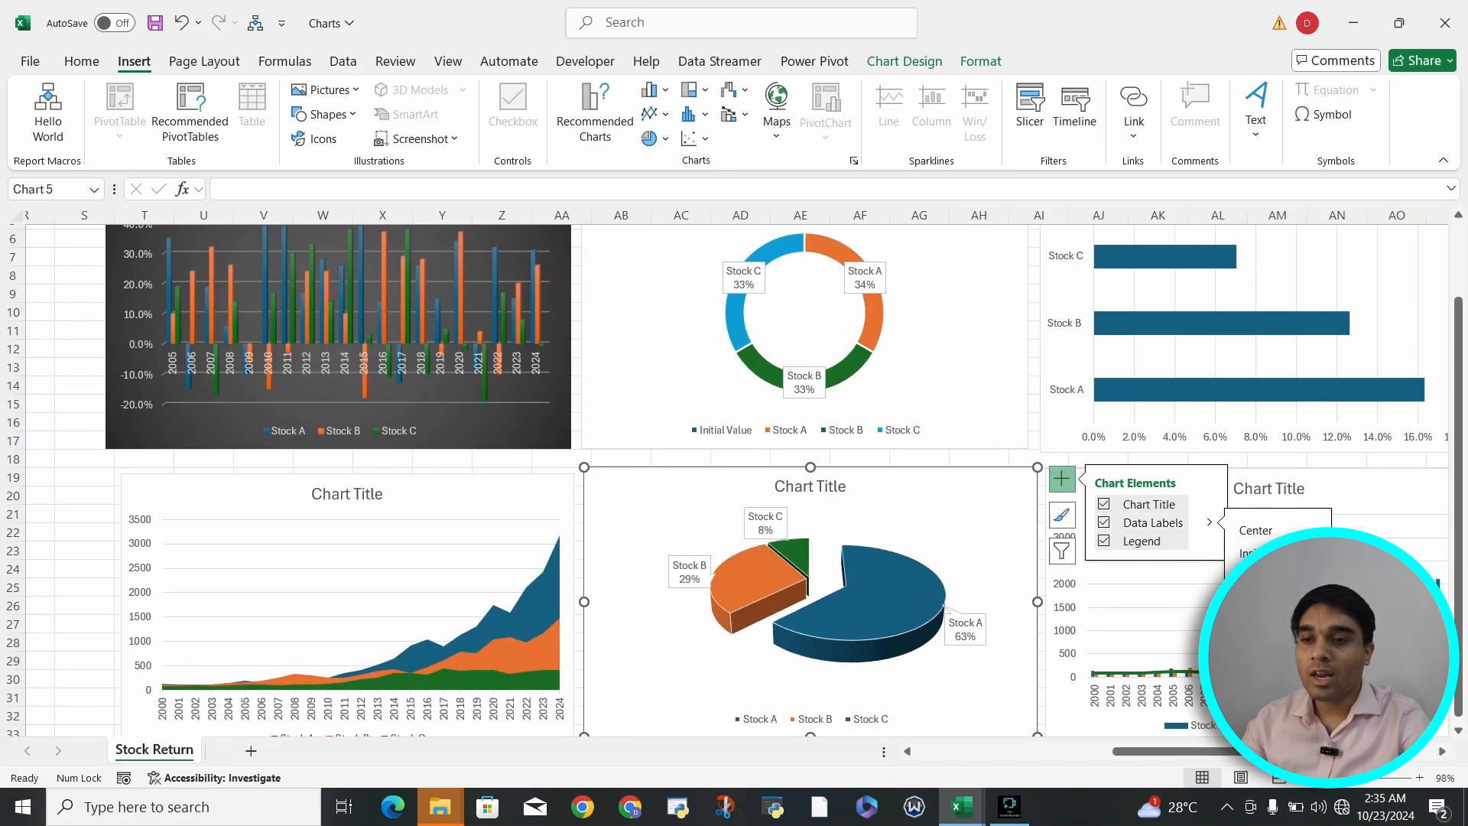
pyautogui.moveTo(876, 301)
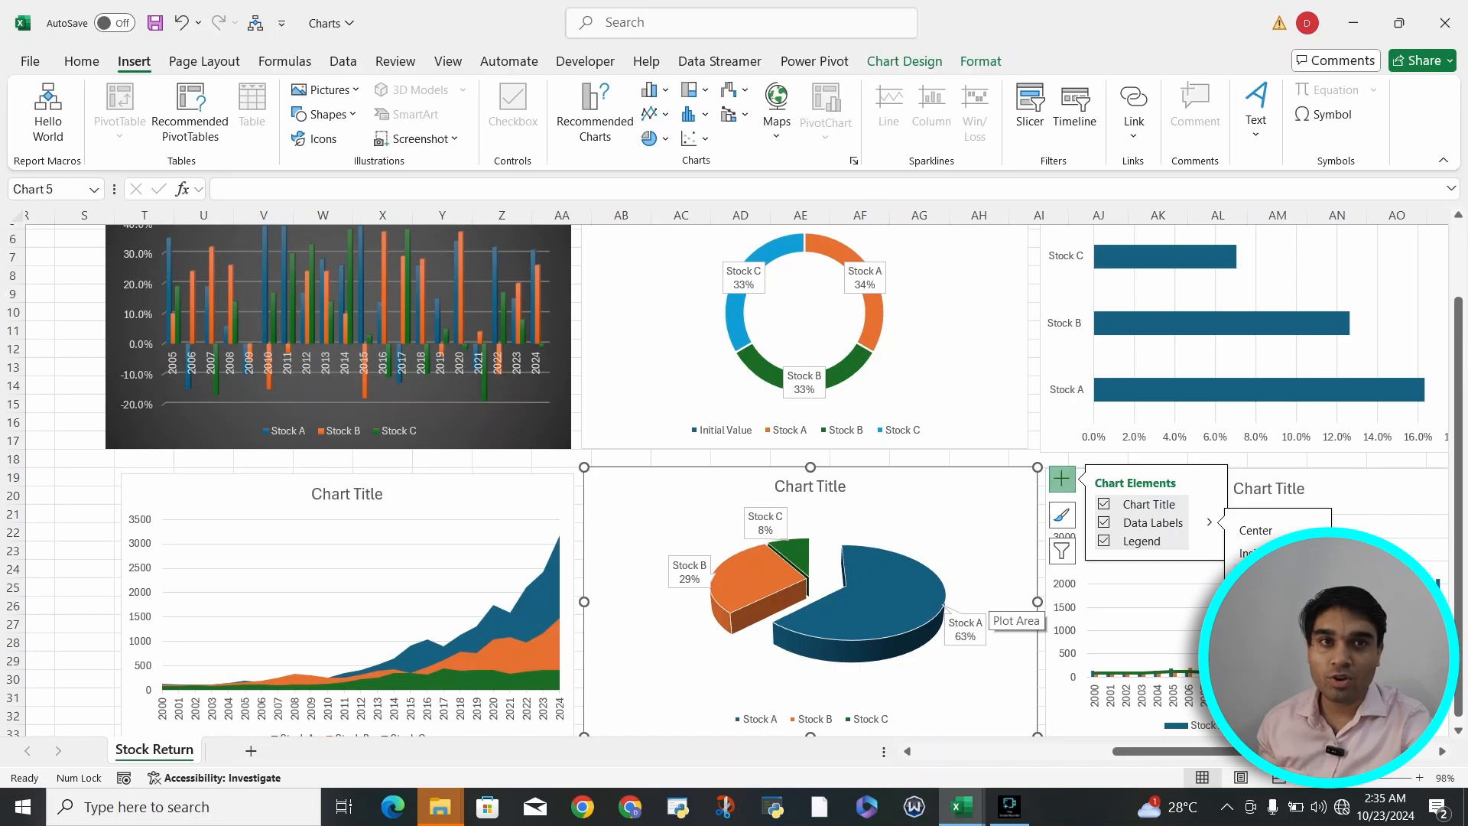
# - Apply the dark gradient chart style to the doughnut chart, matching the Returns Over the Period chart
pyautogui.click(965, 383)
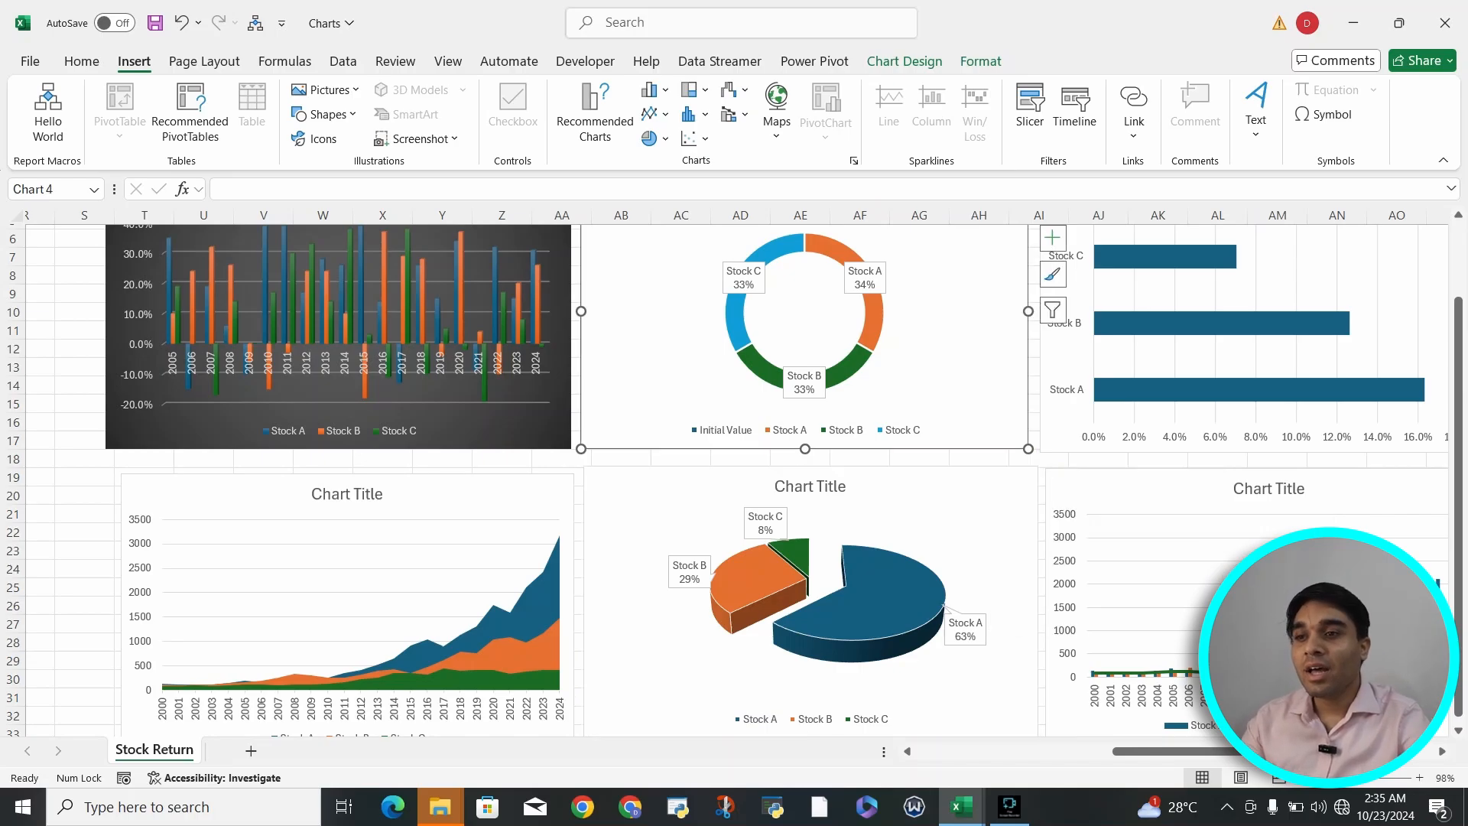
pyautogui.scroll(1, 965, 382)
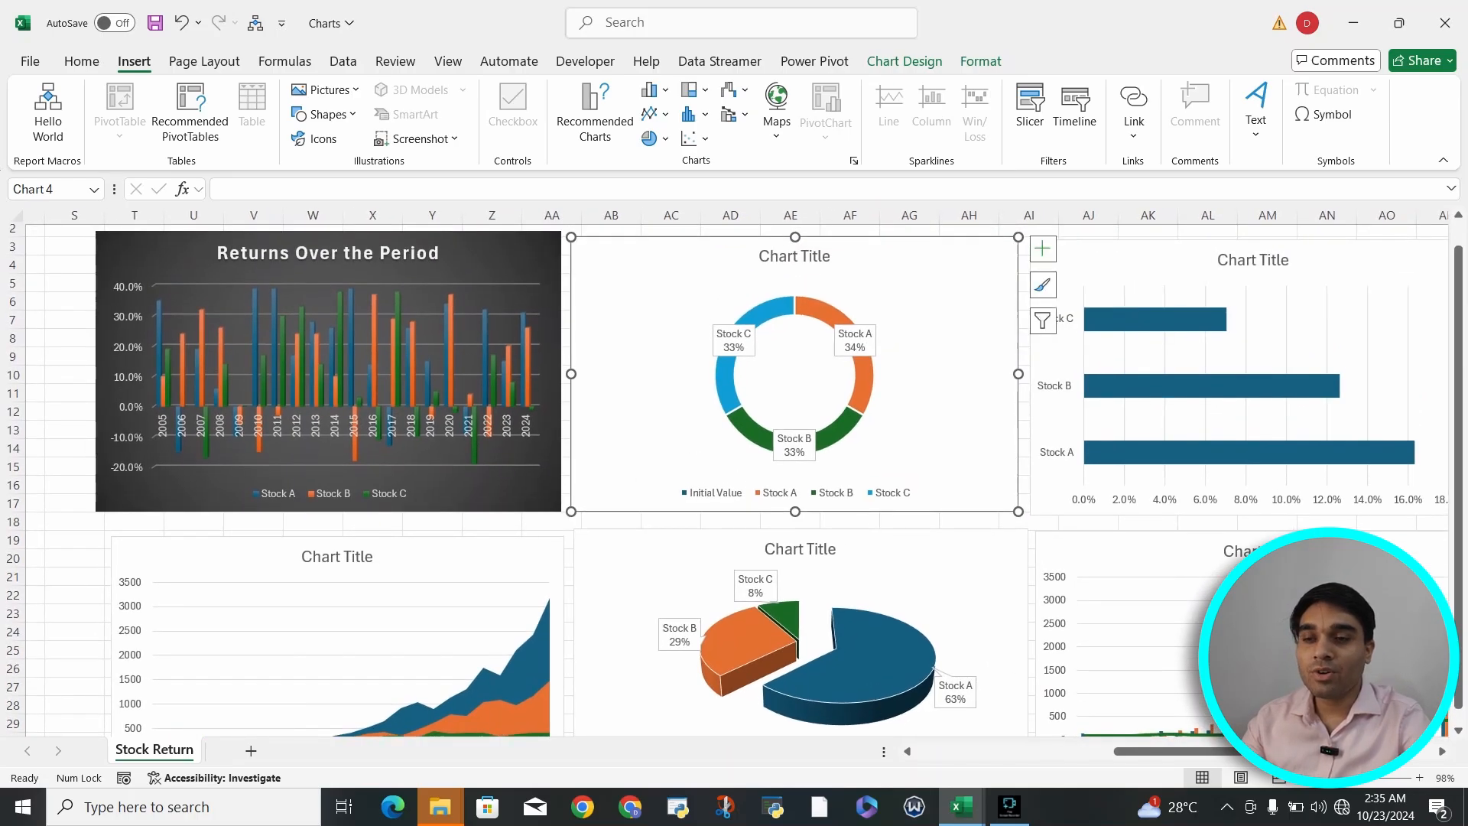
pyautogui.click(1042, 248)
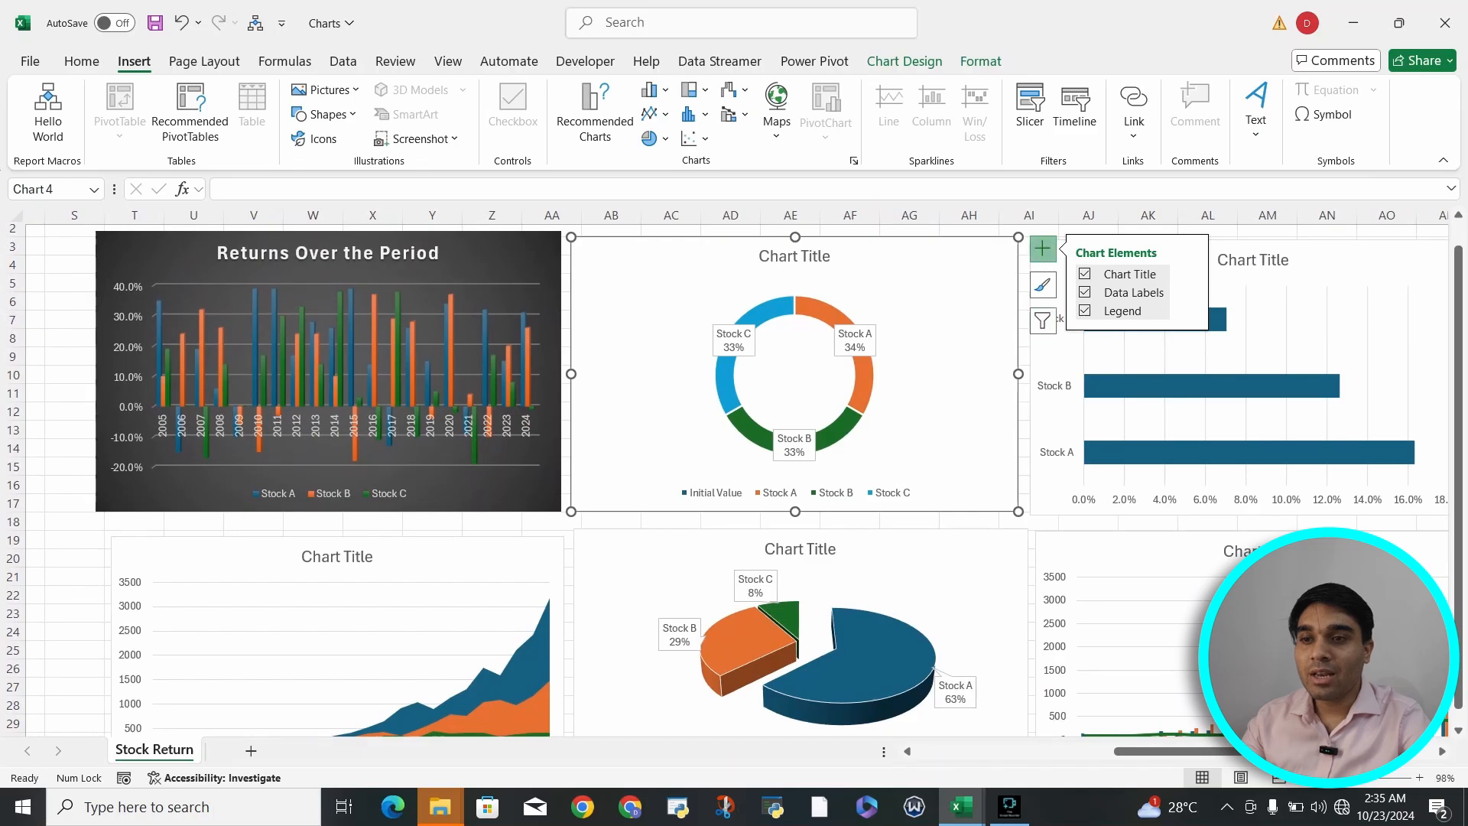
pyautogui.click(1042, 285)
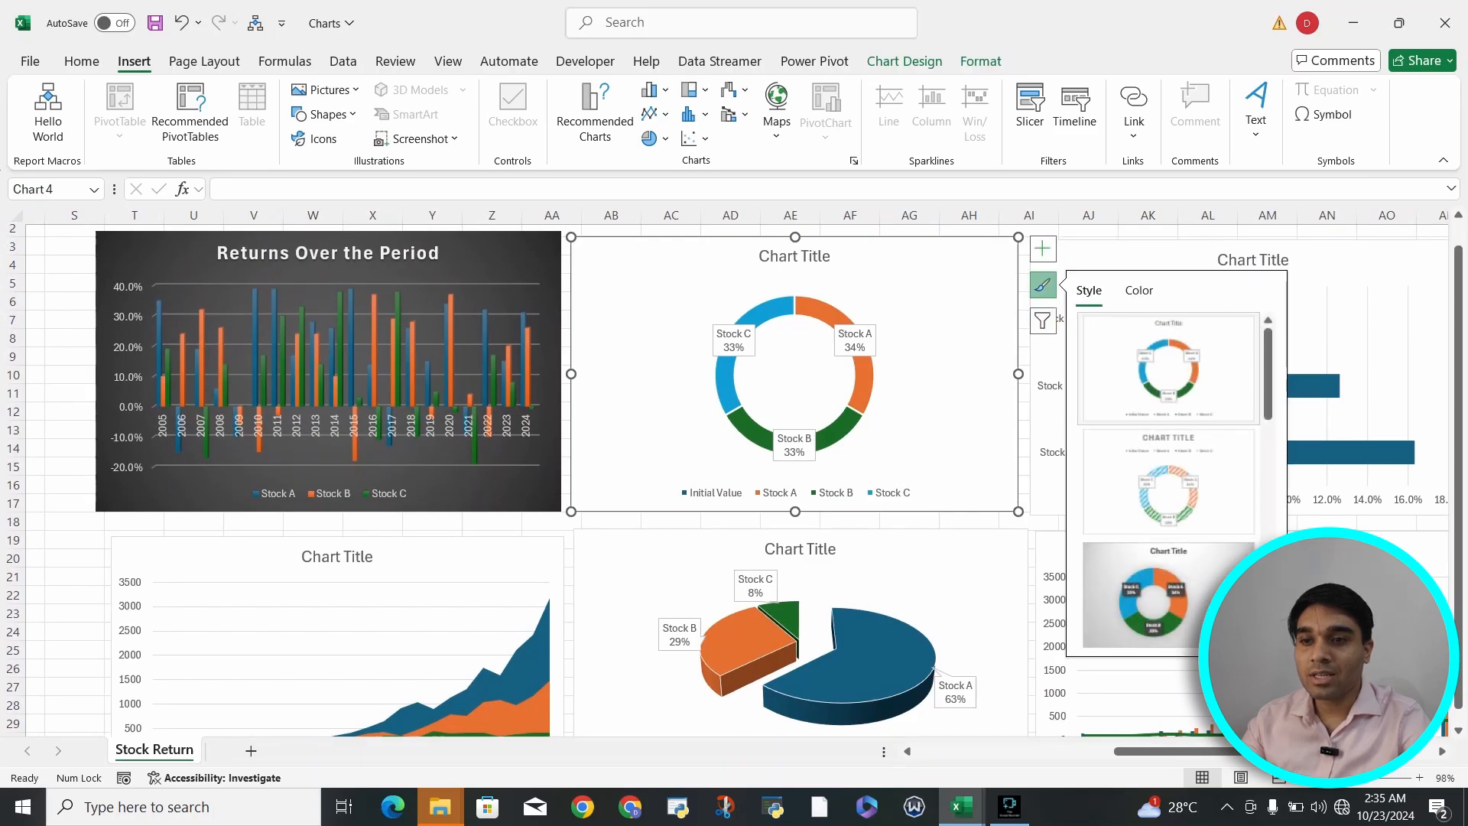
pyautogui.scroll(-3, 1168, 474)
pyautogui.scroll(-3, 1168, 489)
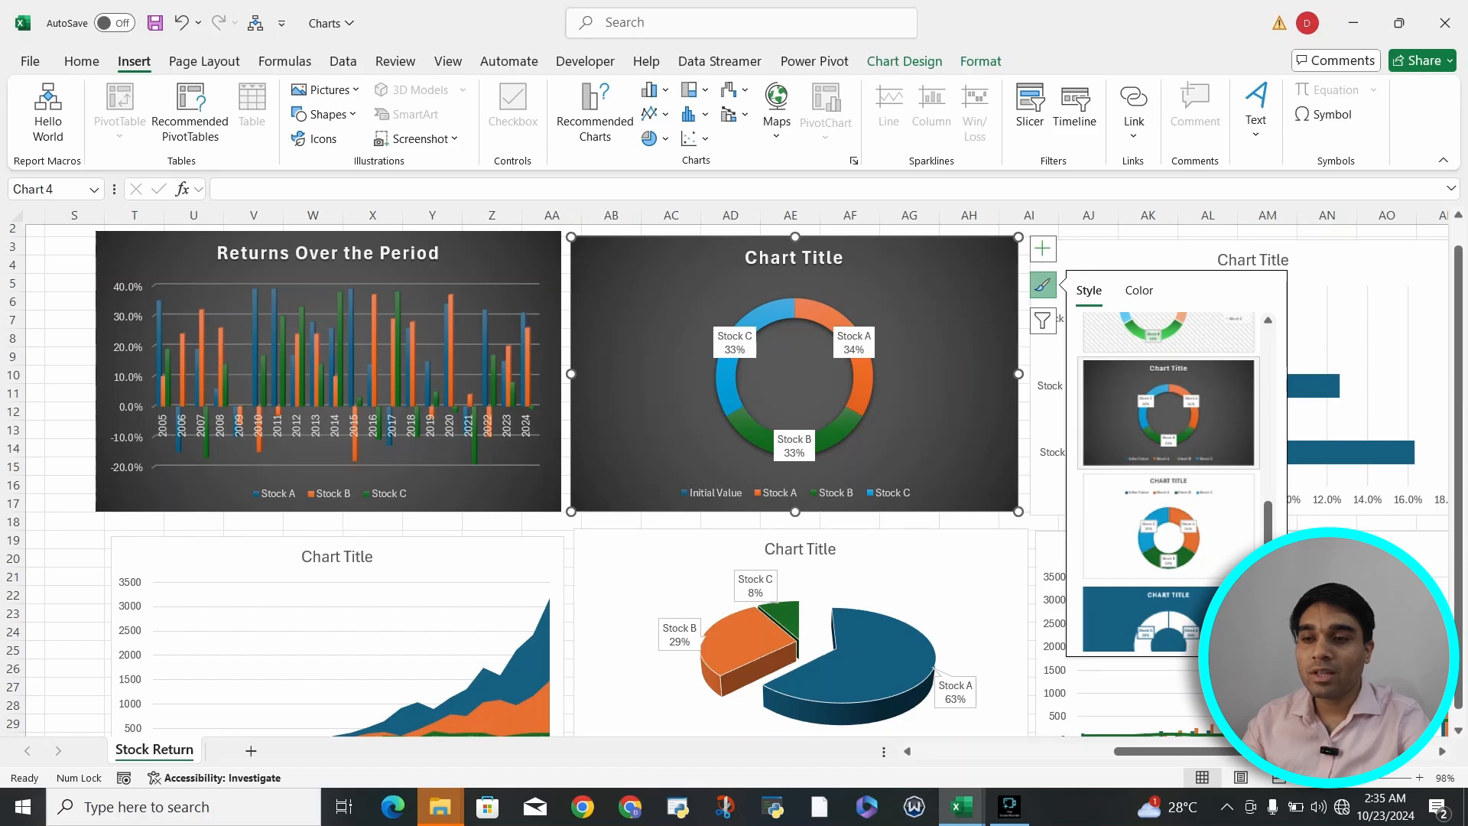
pyautogui.click(1168, 413)
# - Apply the same dark gradient chart style to the 3-D pie chart
pyautogui.click(917, 570)
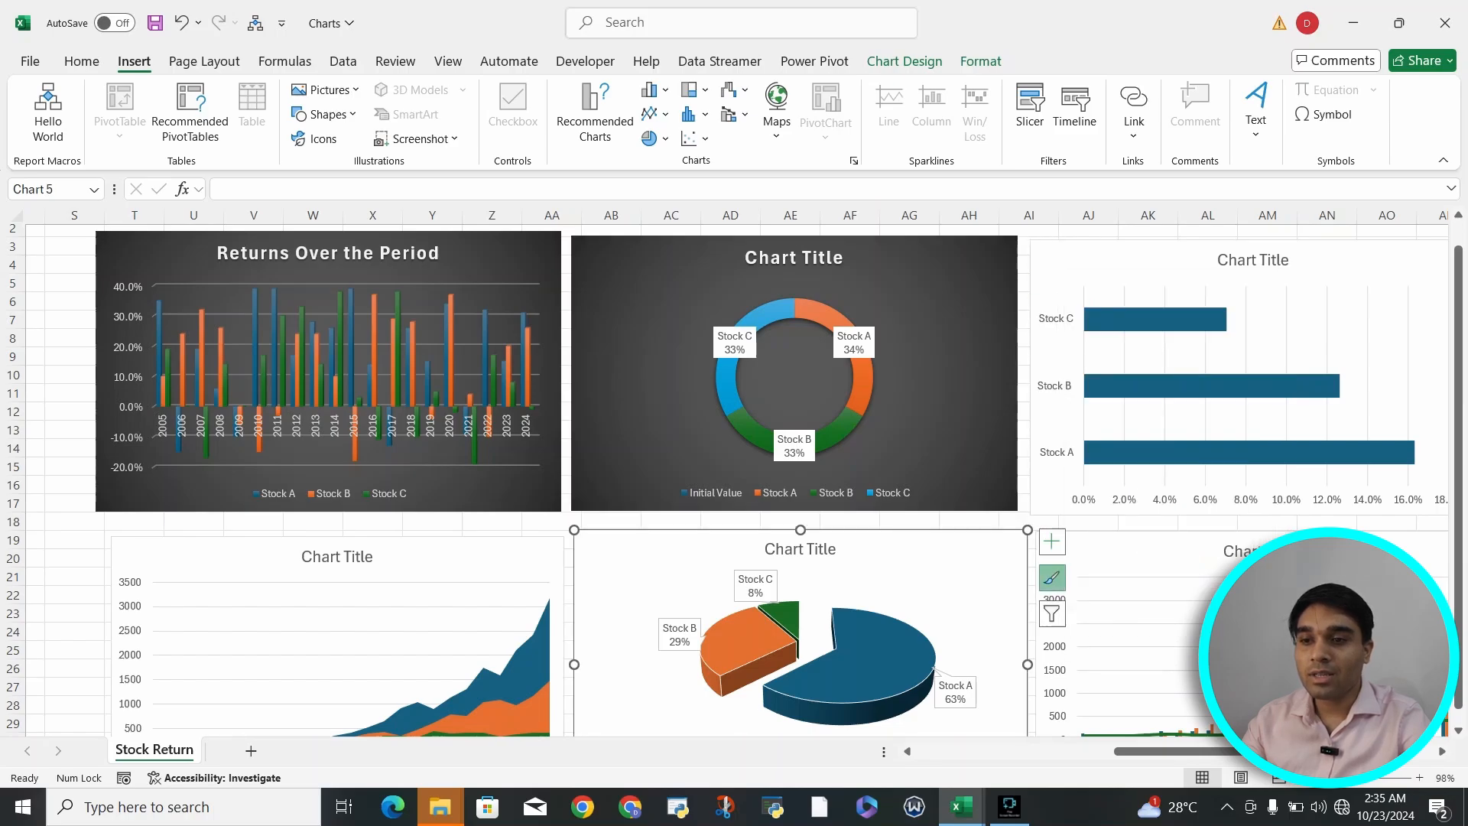
pyautogui.click(1052, 578)
pyautogui.scroll(-1, 1177, 612)
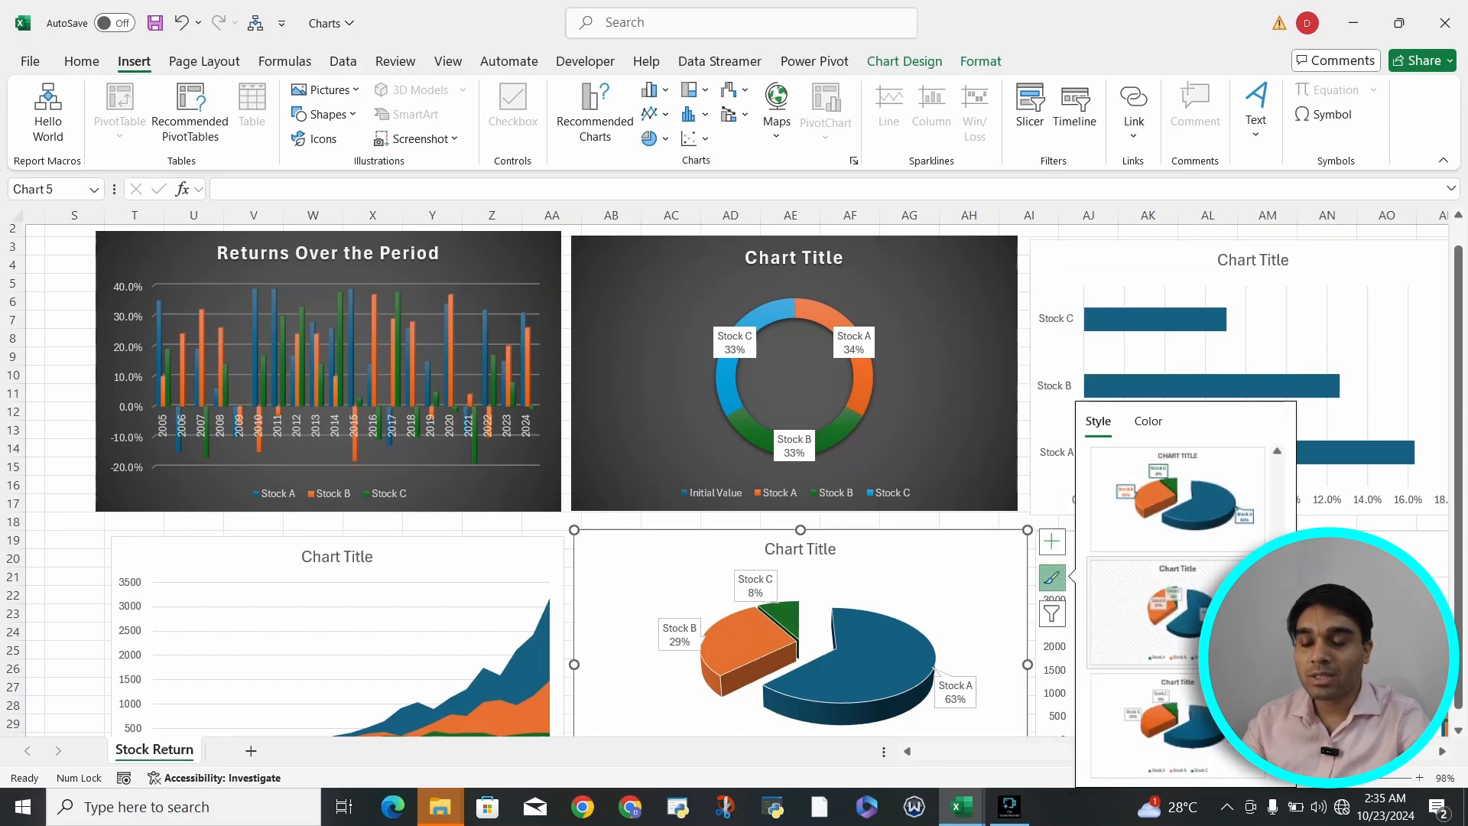
pyautogui.scroll(2, 1177, 619)
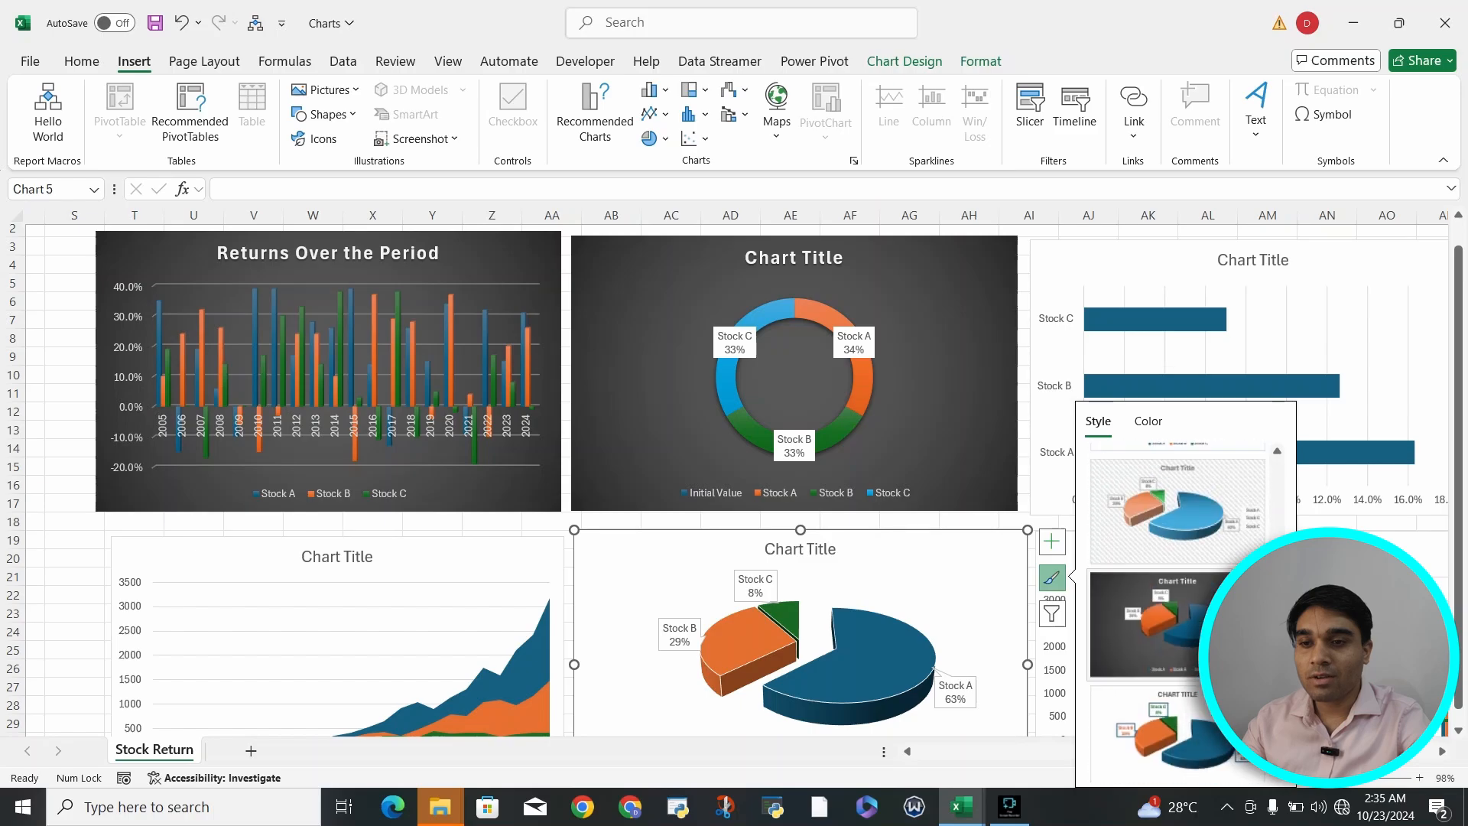
pyautogui.click(1162, 624)
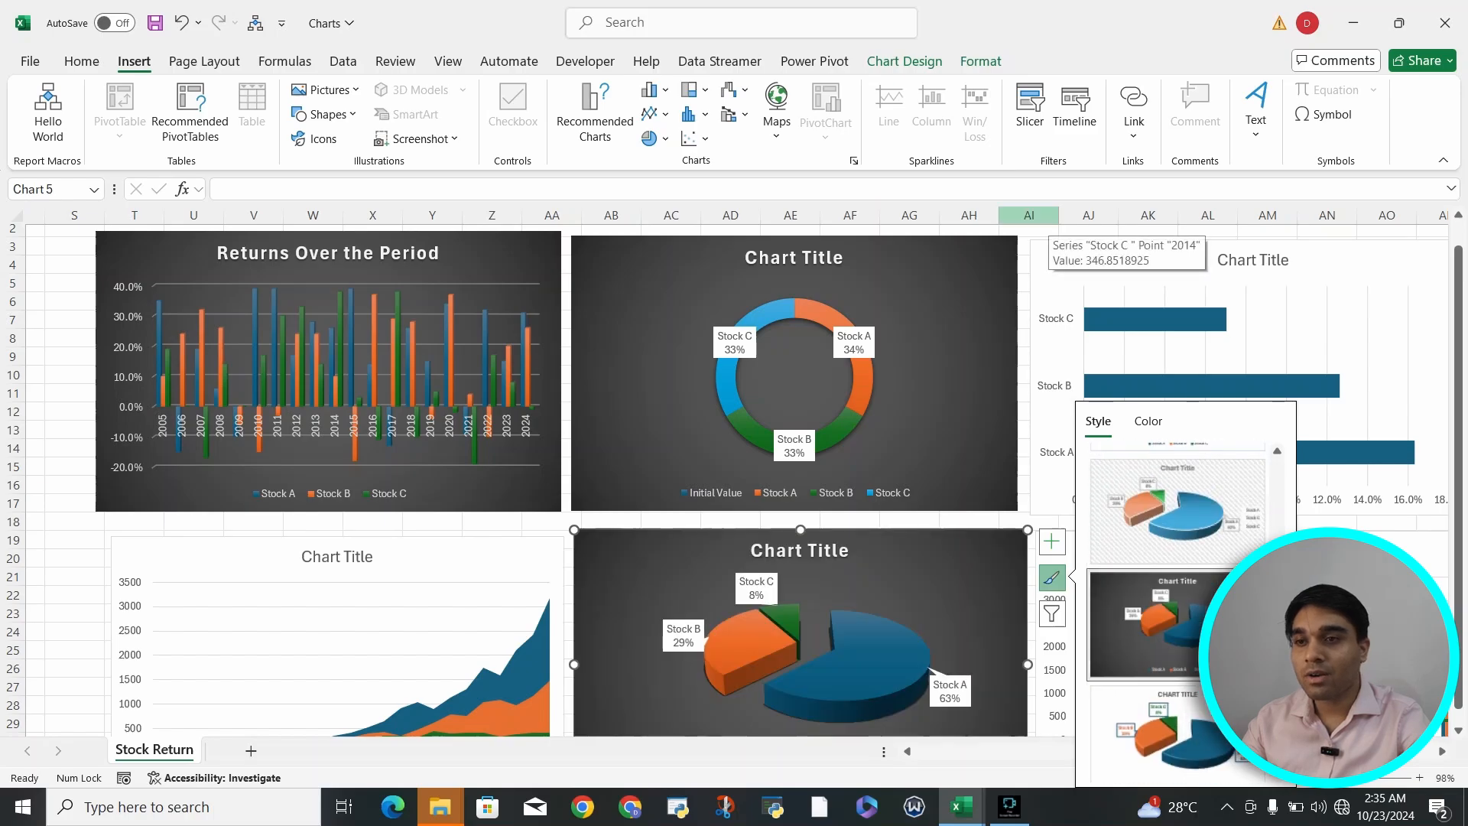
pyautogui.click(1035, 231)
# - Replace the doughnut chart's title with "Initial Portfolio"
pyautogui.click(830, 264)
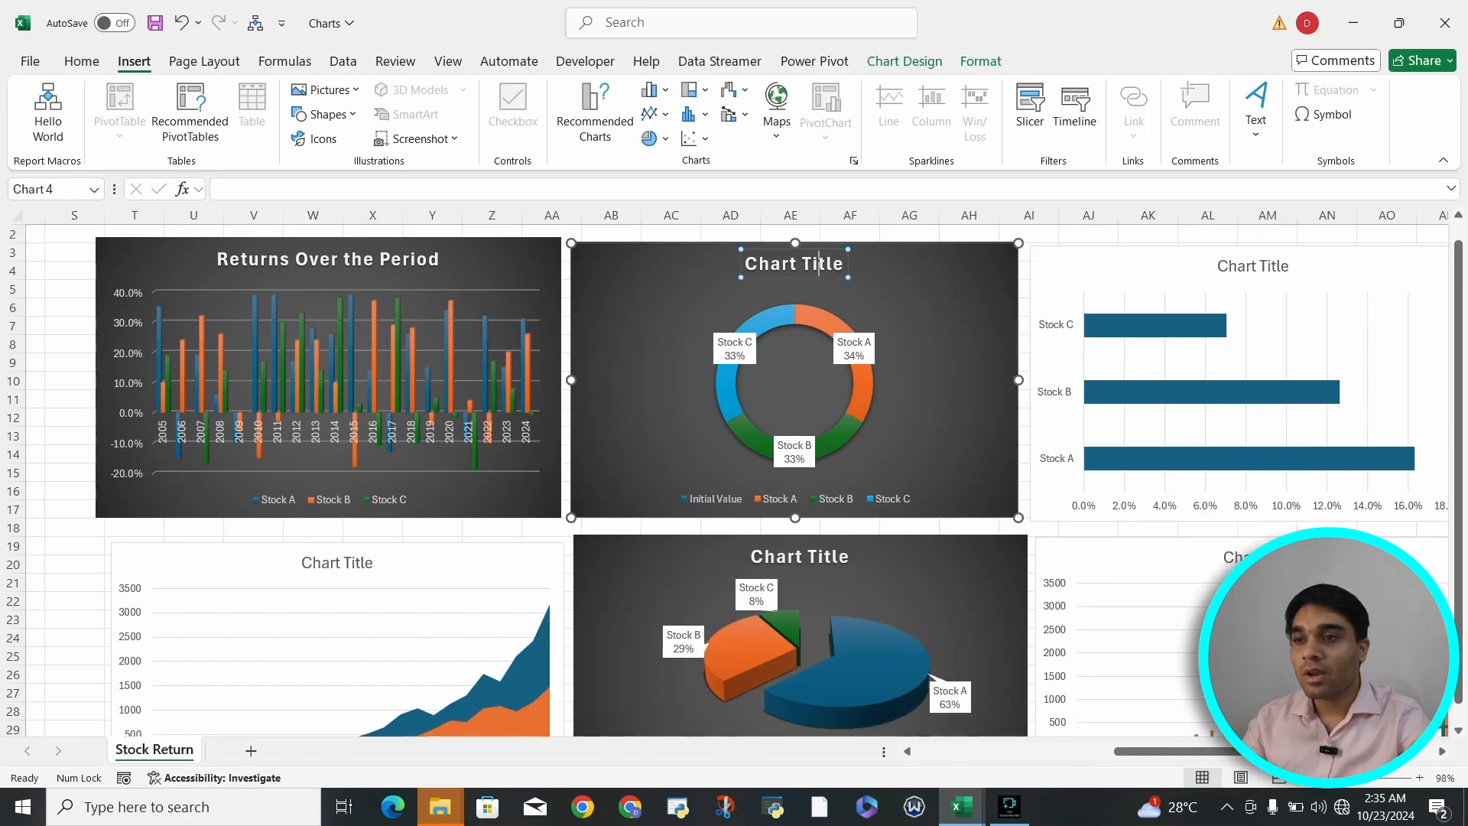
pyautogui.doubleClick(830, 265)
pyautogui.press('BackSpace')
pyautogui.press('BackSpace')
pyautogui.press('BackSpace')
pyautogui.press('BackSpace')
pyautogui.press('BackSpace')
pyautogui.press('BackSpace')
pyautogui.press('BackSpace')
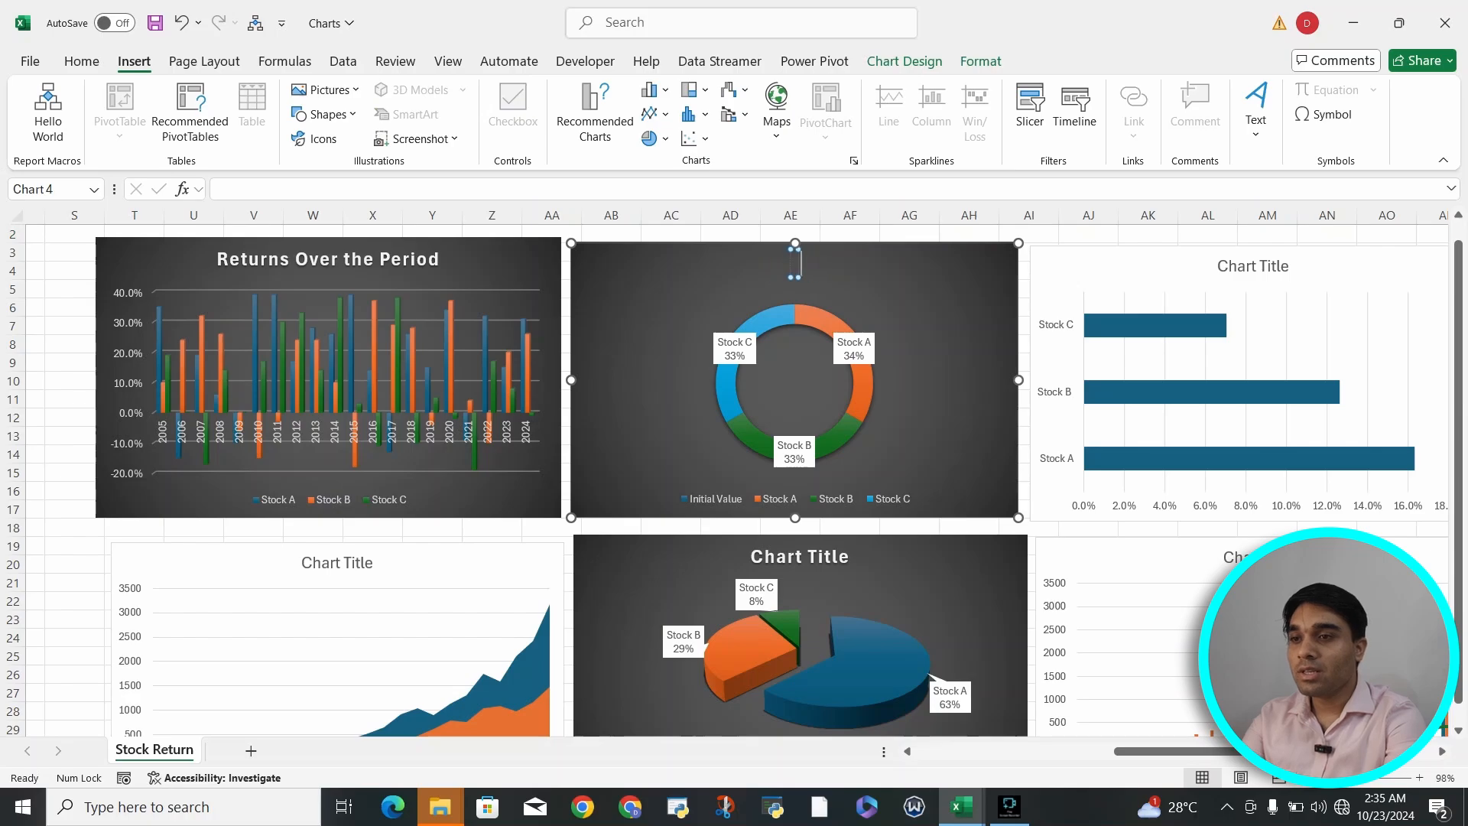
pyautogui.write('Ini')
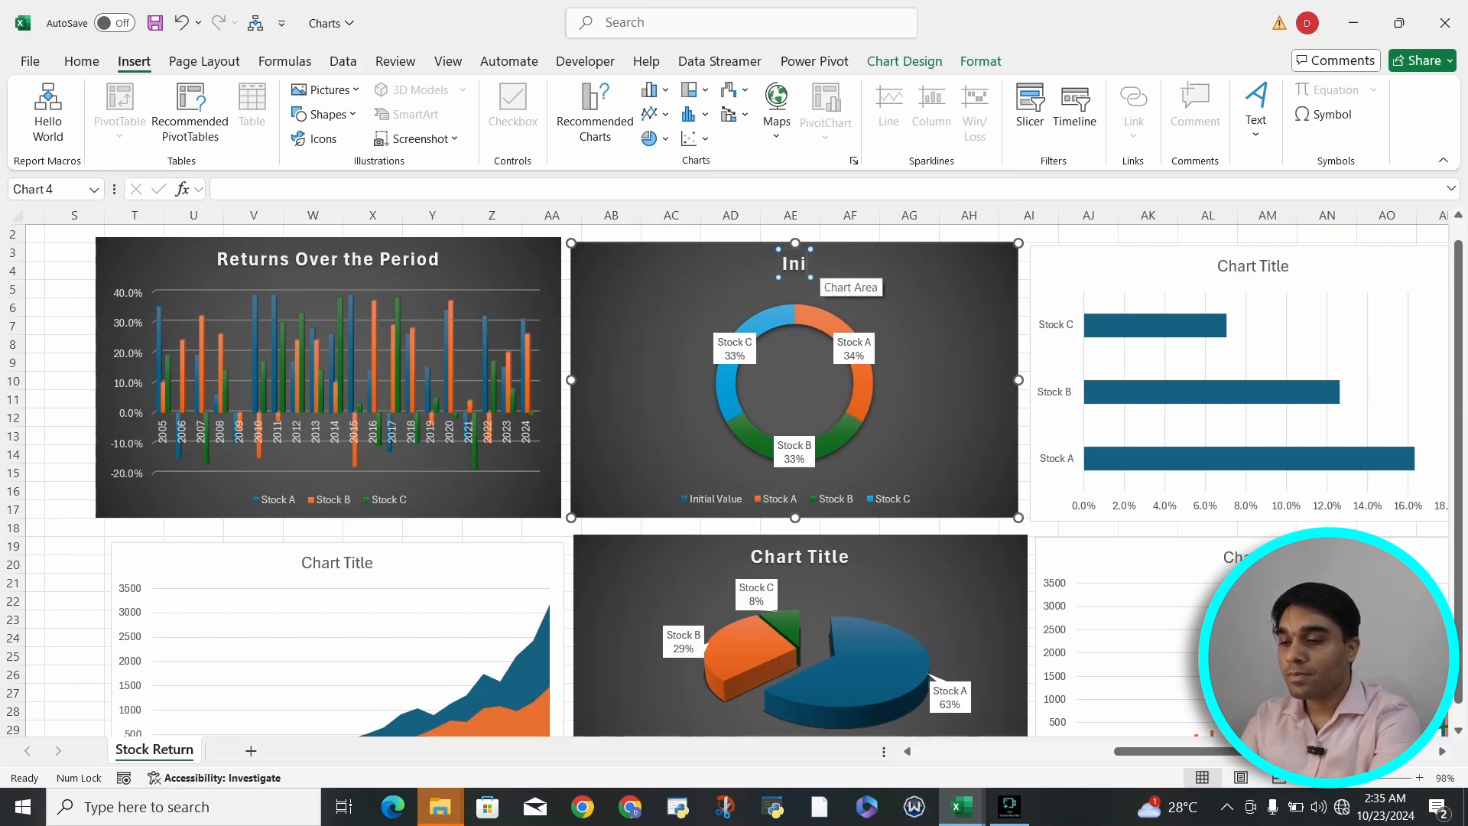
pyautogui.write('tial Portfol')
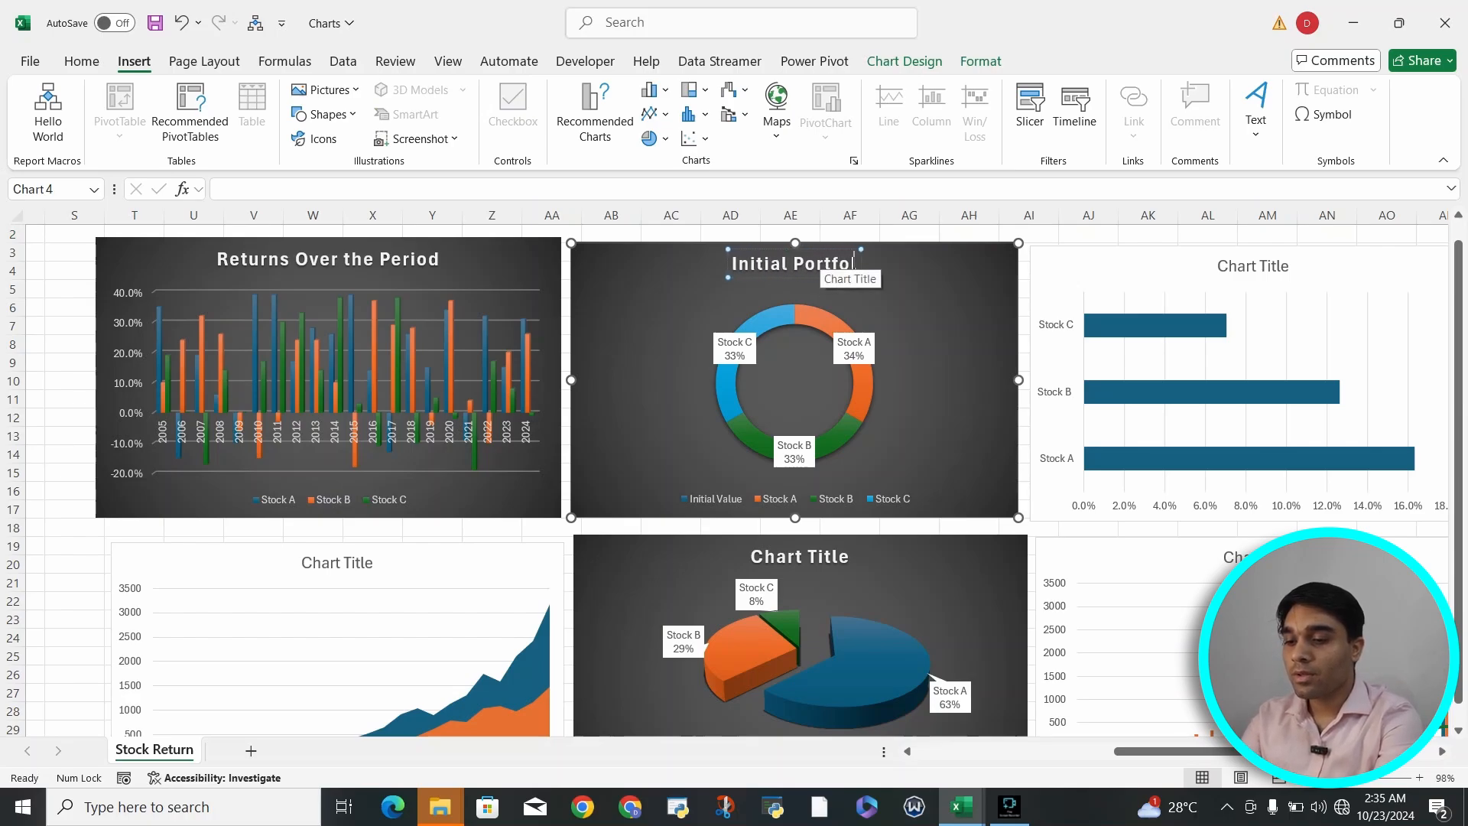
pyautogui.write('io')
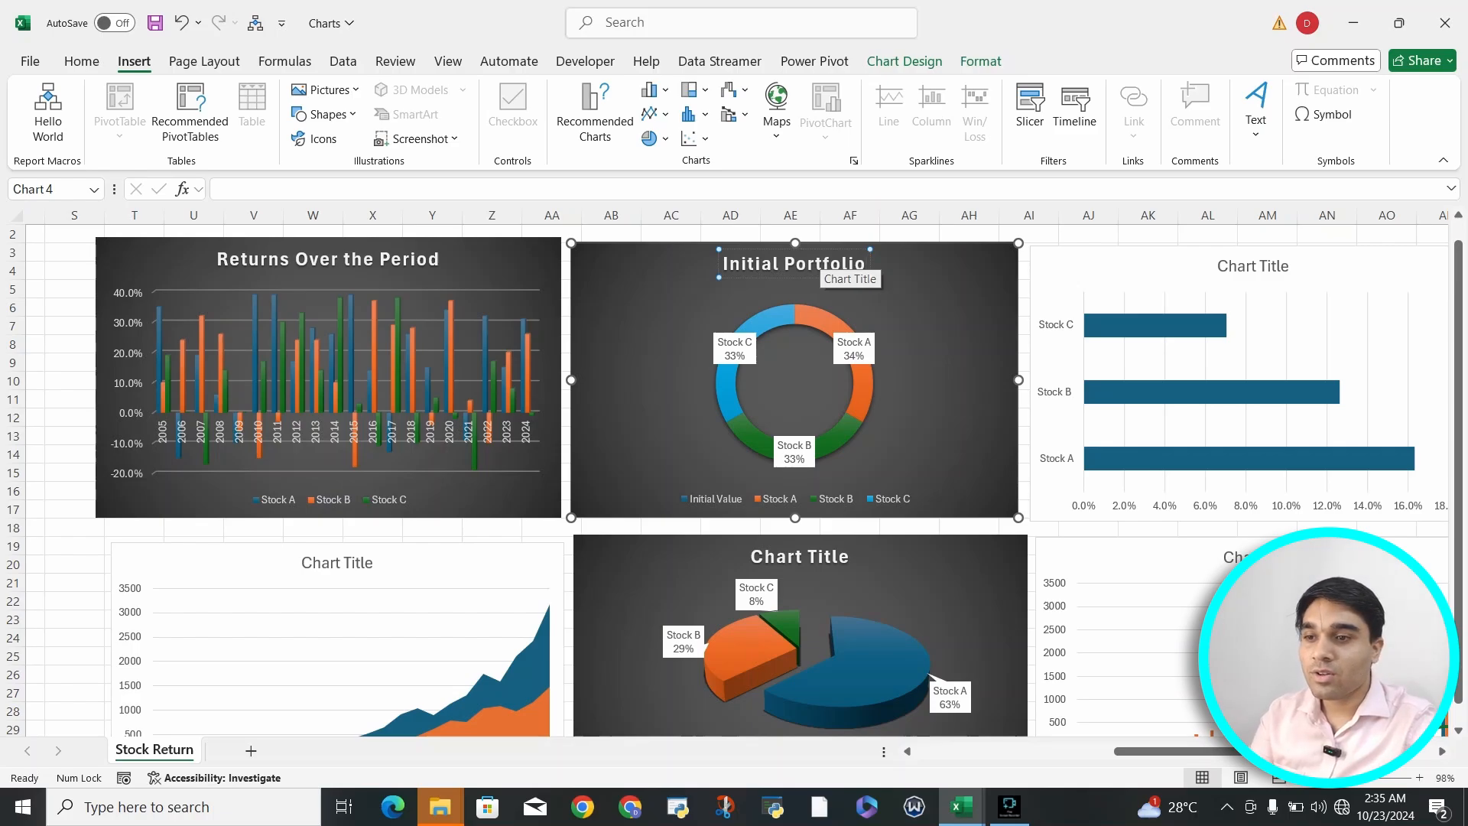
# - Replace the 3-D pie chart's title with "Final Portfolio"
pyautogui.click(845, 557)
pyautogui.click(847, 557)
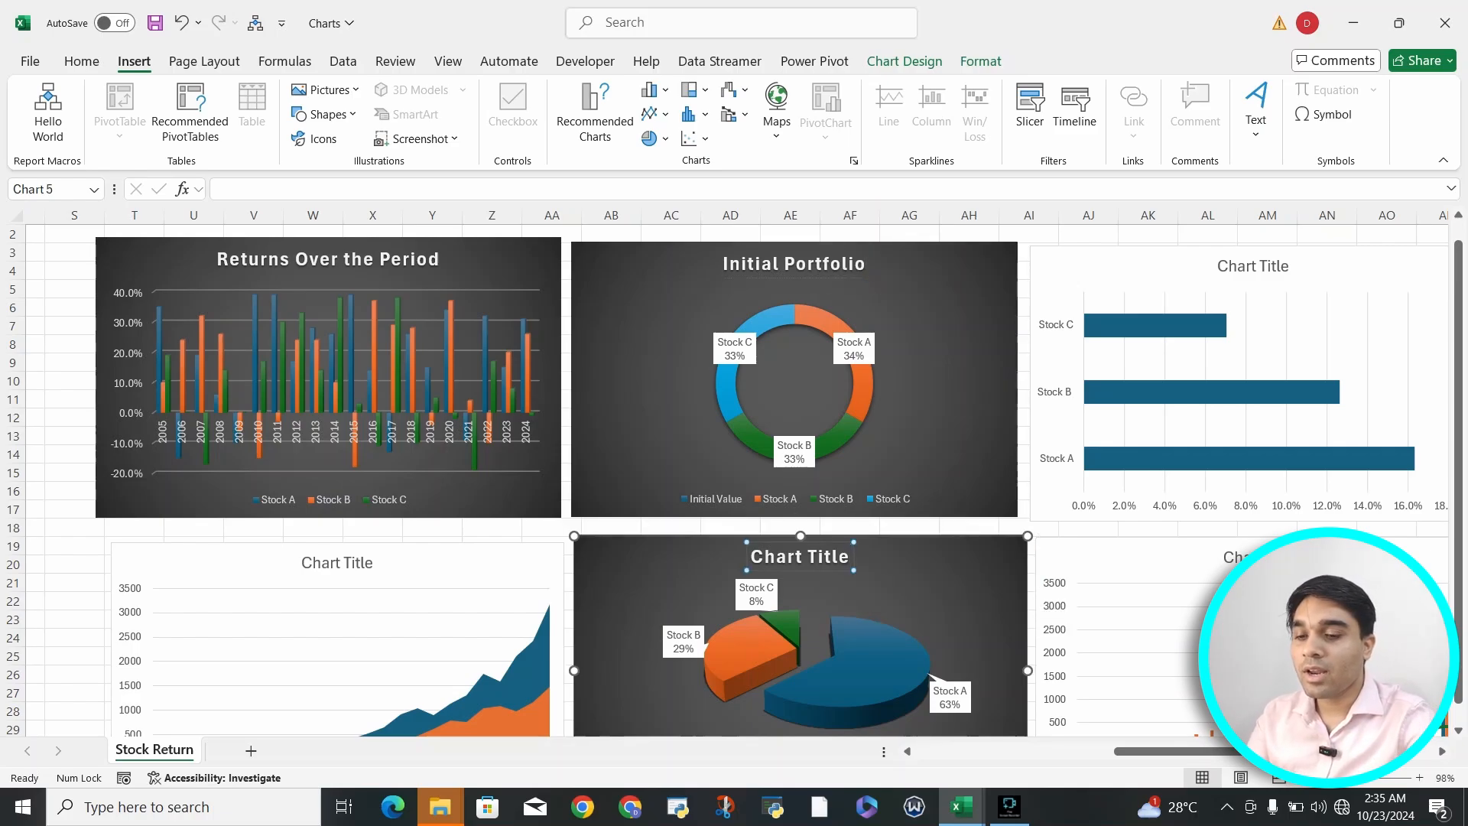
pyautogui.press('BackSpace')
pyautogui.press('BackSpace')
pyautogui.press('BackSpace')
pyautogui.press('BackSpace')
pyautogui.press('BackSpace')
pyautogui.press('BackSpace')
pyautogui.press('BackSpace')
pyautogui.press('BackSpace')
pyautogui.press('BackSpace')
pyautogui.press('BackSpace')
pyautogui.press('BackSpace')
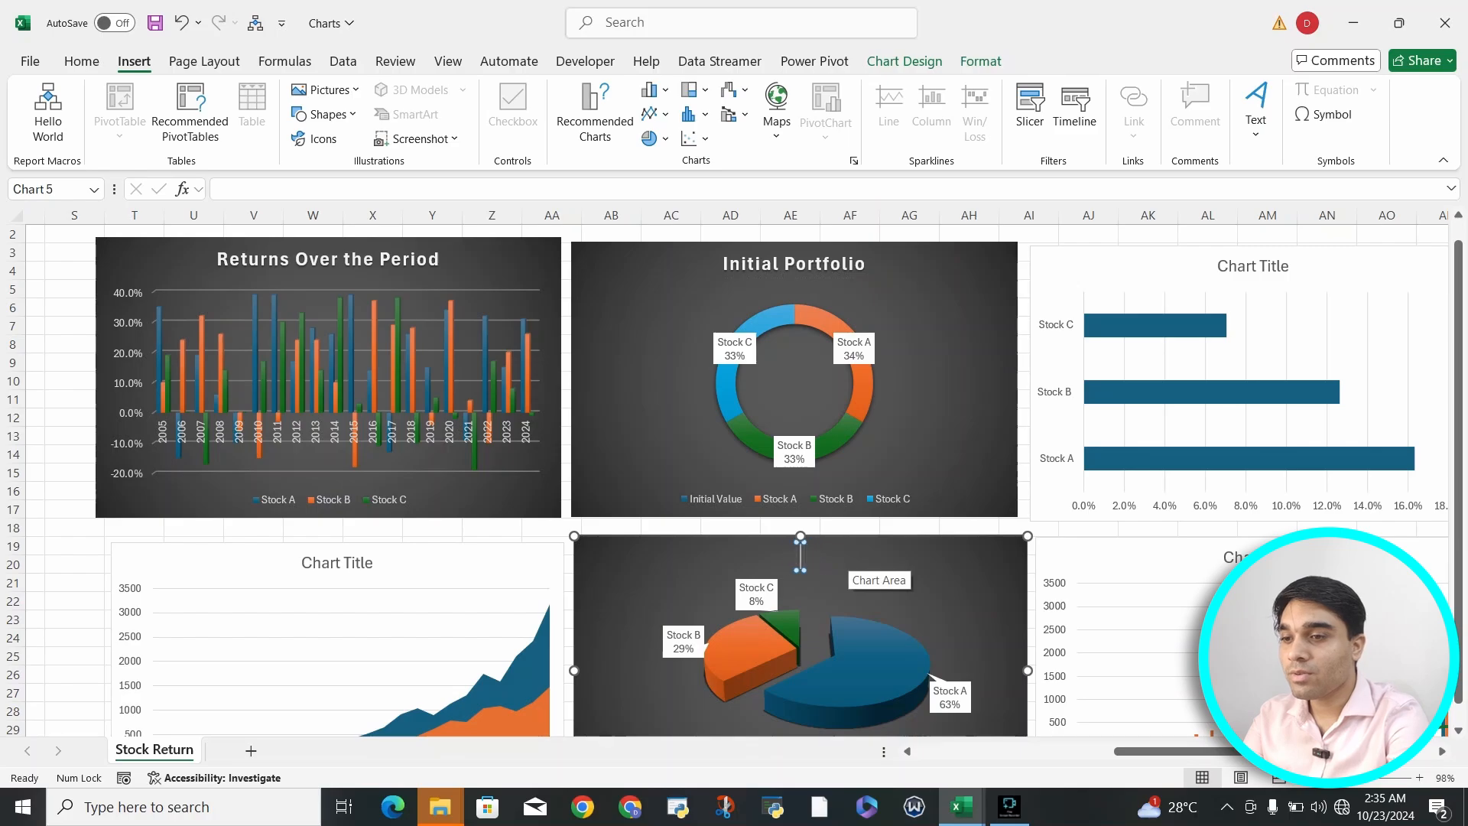
pyautogui.write('Final Portfolio')
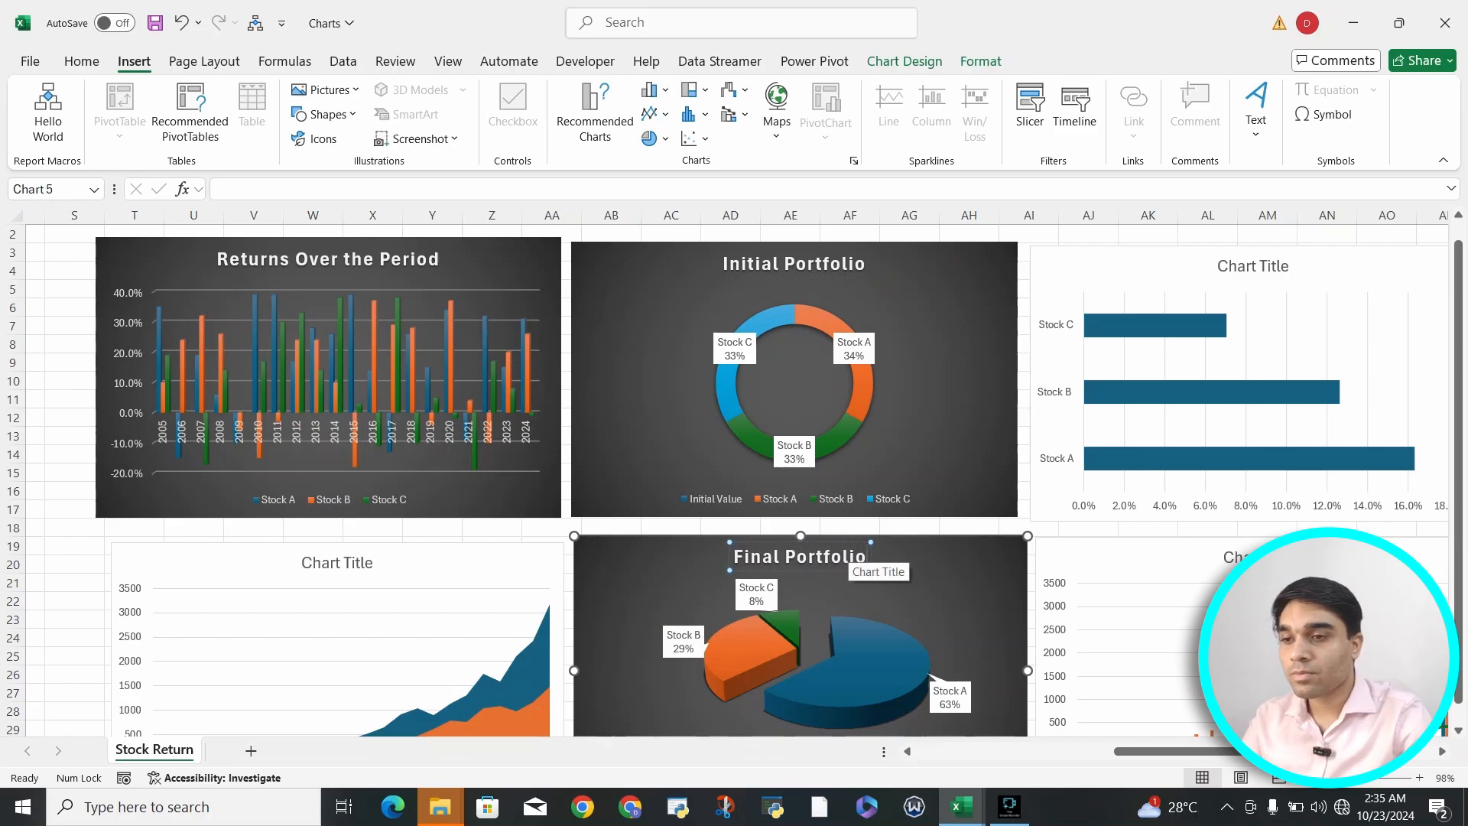
# - Look over all six charts together to check which ones still need a matching style and title
pyautogui.click(1253, 266)
pyautogui.hscroll(2, 1026, 344)
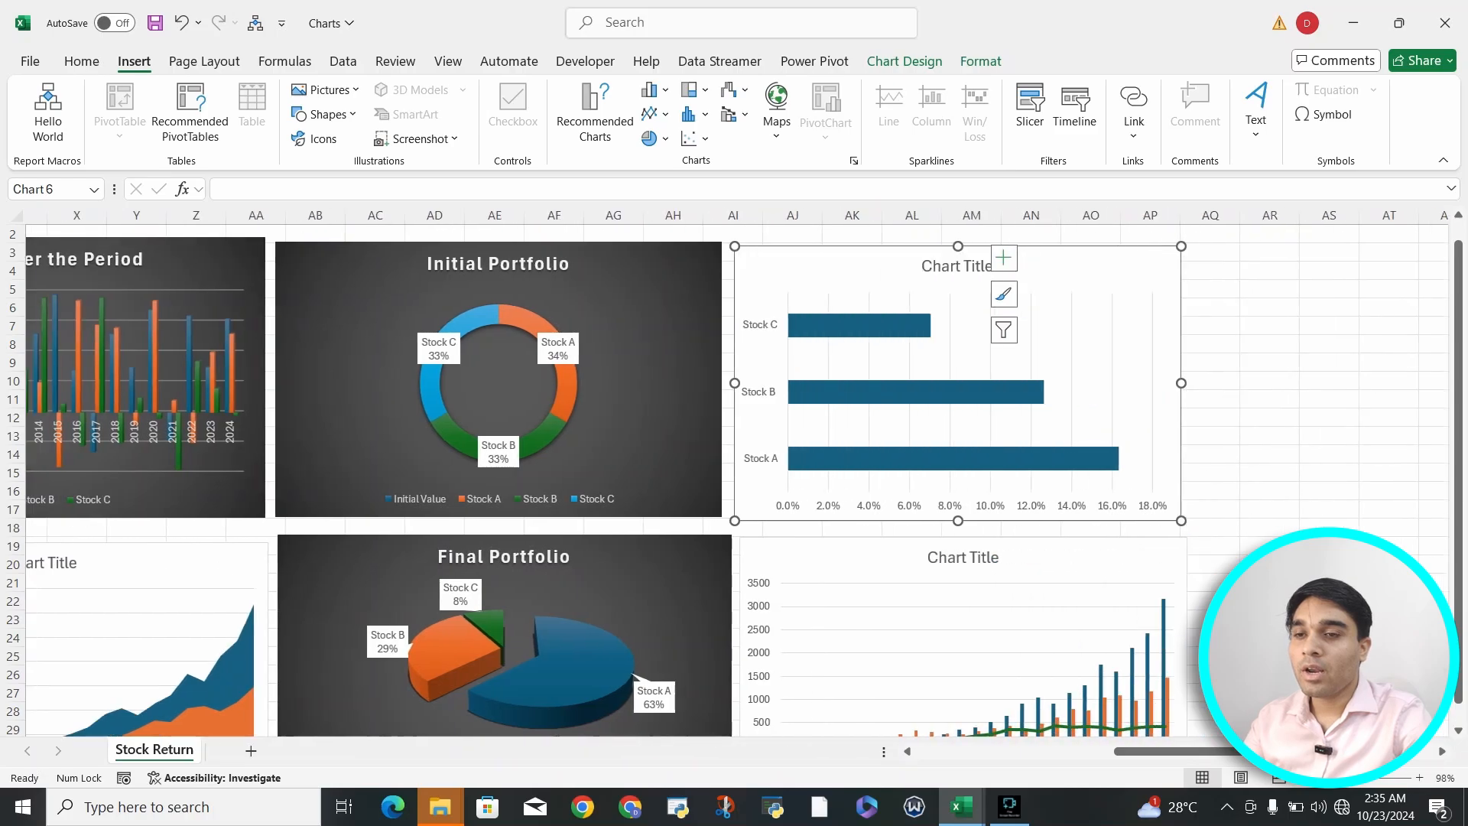
pyautogui.scroll(-1, 1026, 344)
pyautogui.hscroll(-1, 1026, 344)
pyautogui.scroll(-3, 1026, 344)
pyautogui.scroll(-1, 1026, 344)
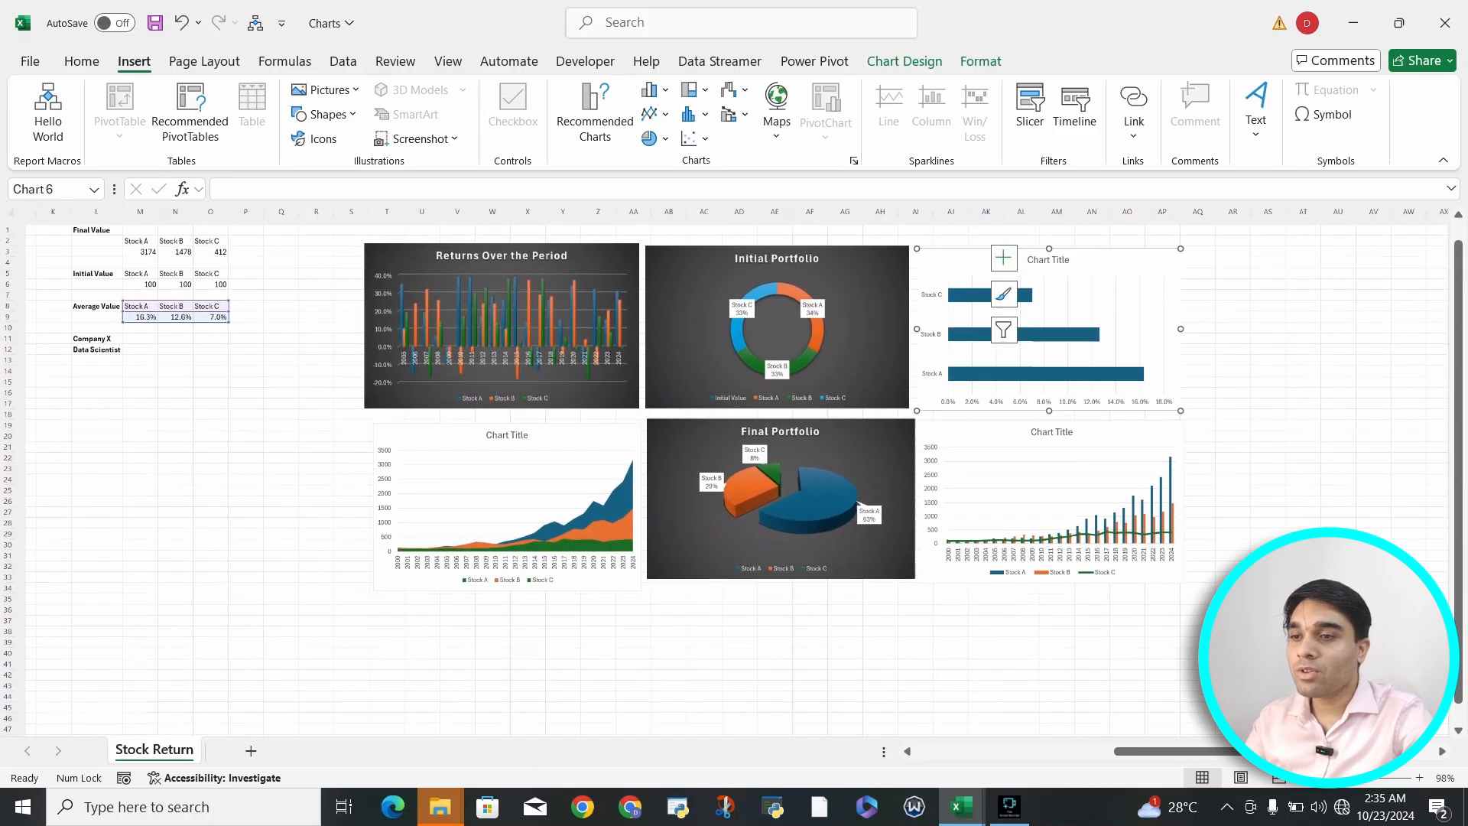
pyautogui.hscroll(1, 1026, 344)
pyautogui.click(552, 266)
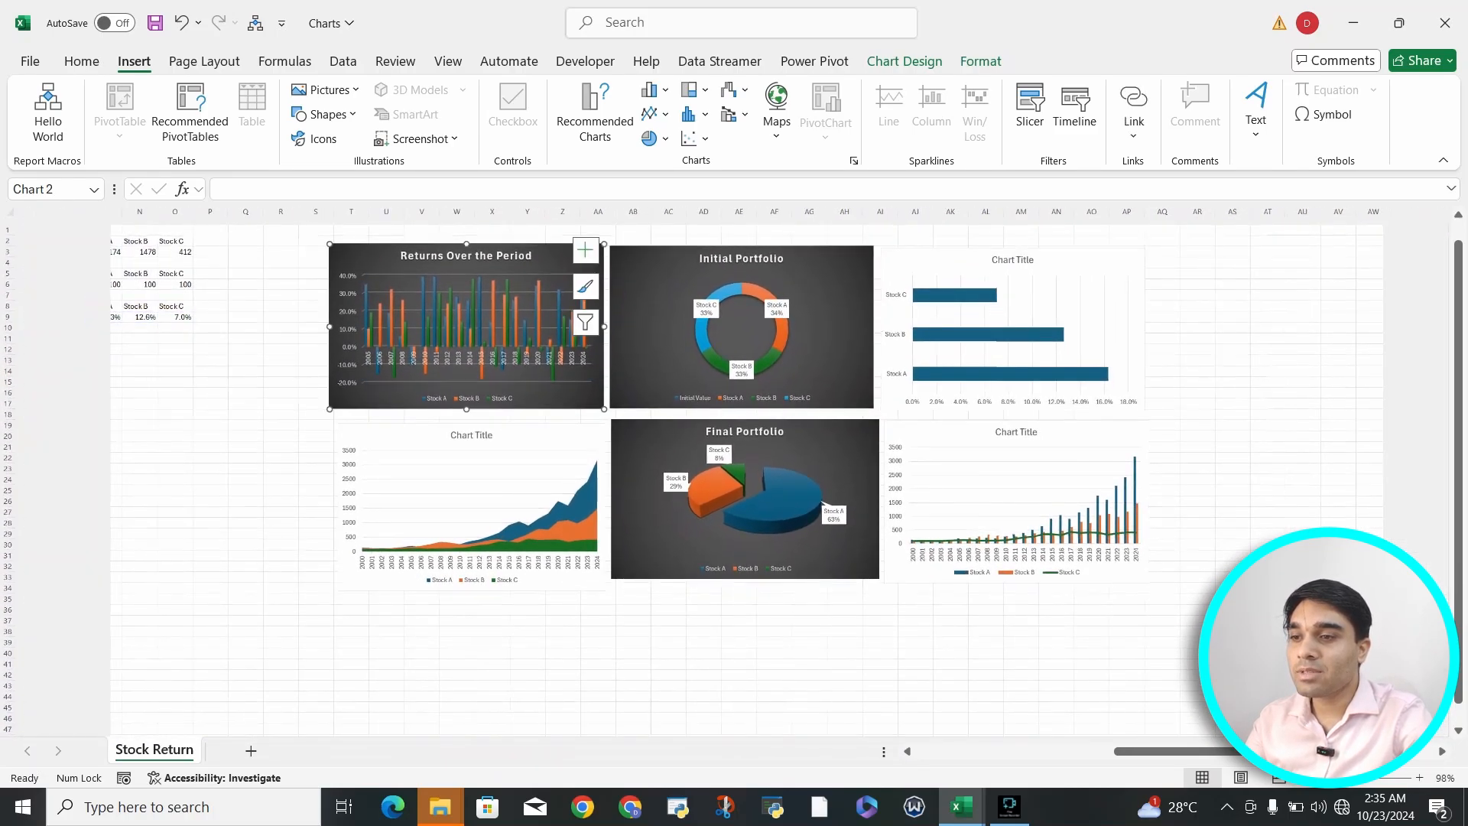
pyautogui.click(490, 398)
pyautogui.scroll(2, 489, 398)
pyautogui.hscroll(-1, 490, 399)
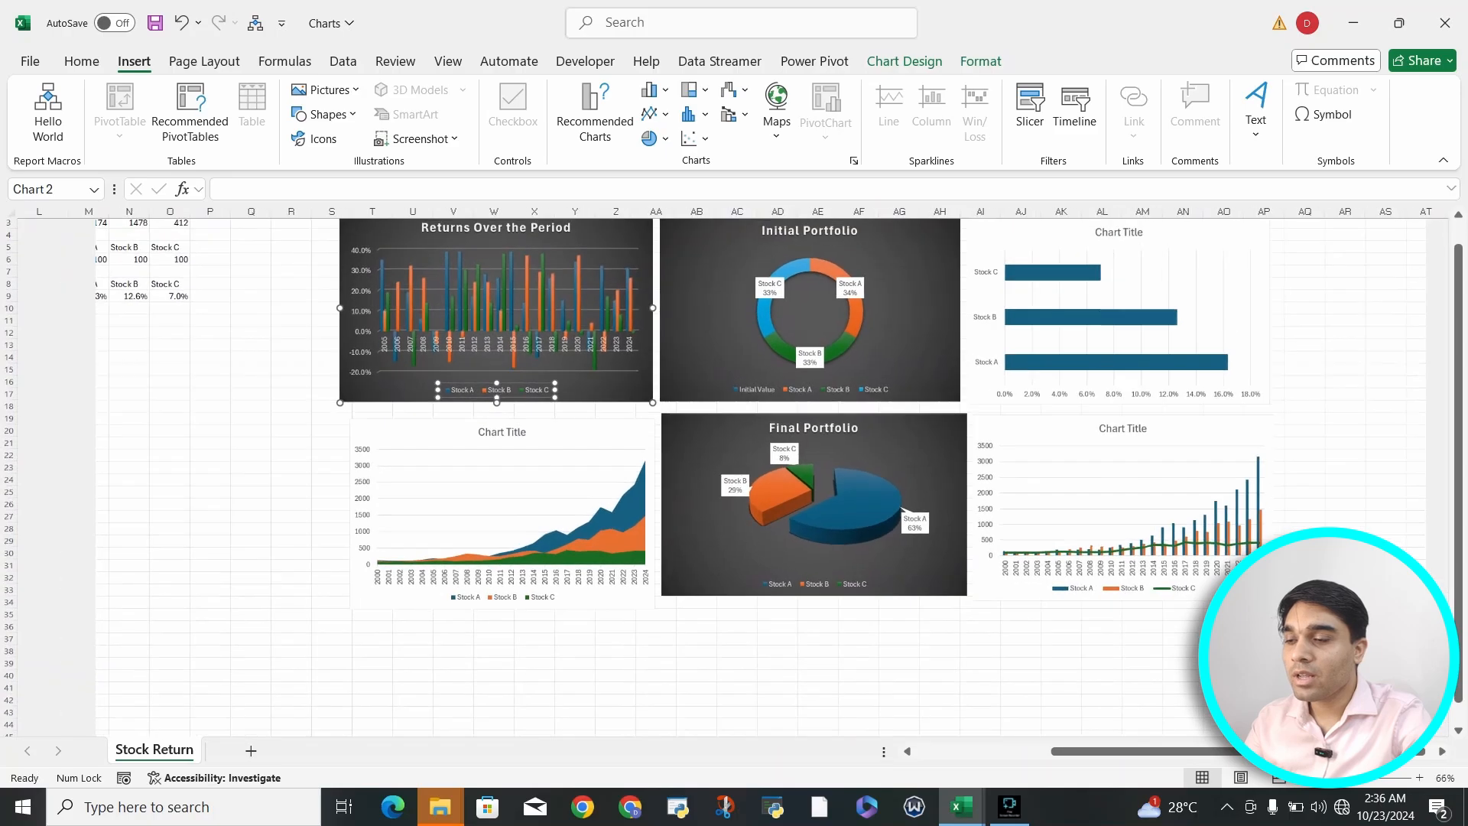
# - Apply the dark gradient chart style with a bottom legend to the area chart
pyautogui.click(604, 434)
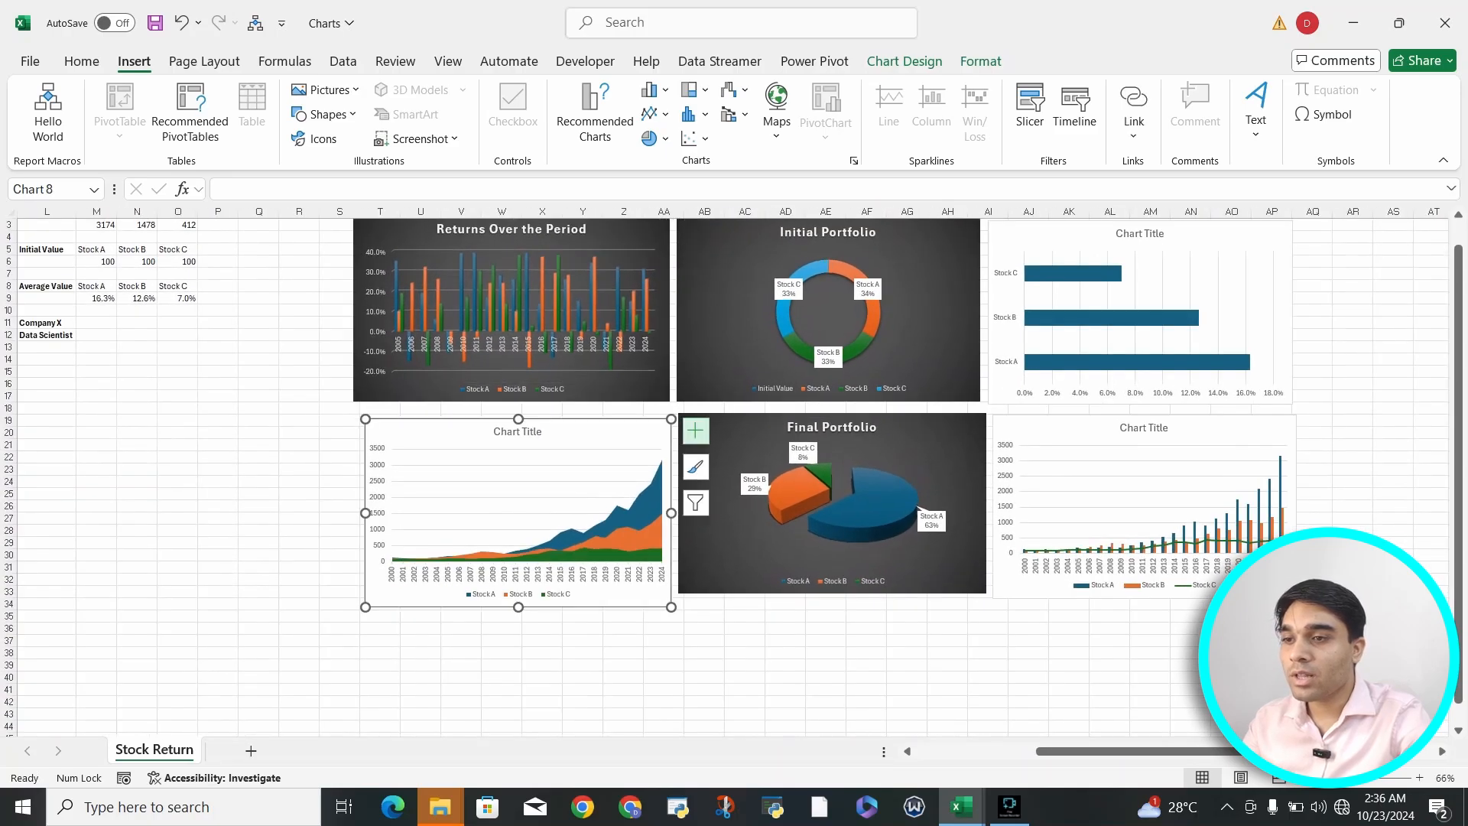
pyautogui.click(695, 467)
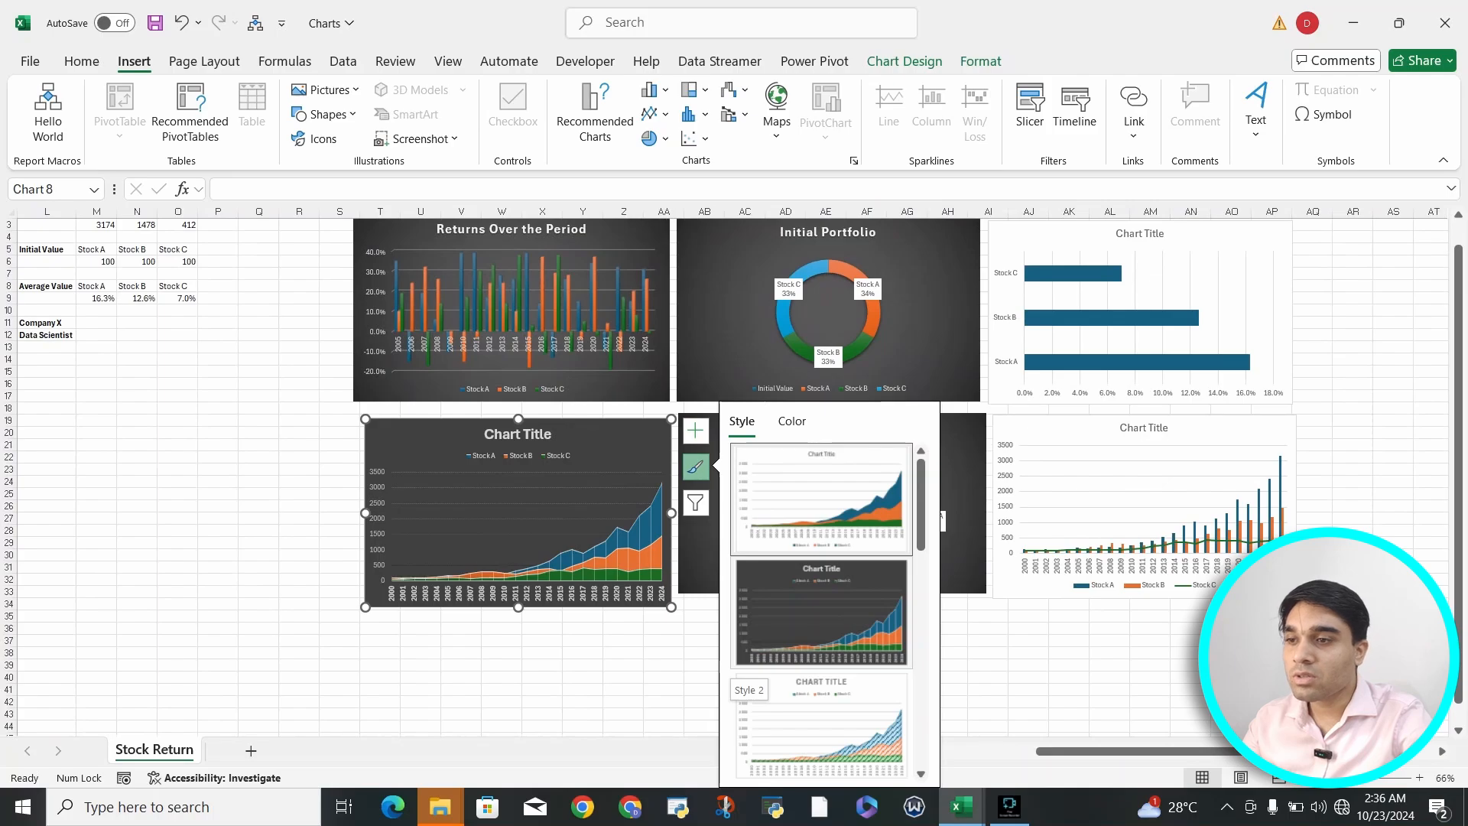
pyautogui.scroll(-1, 822, 611)
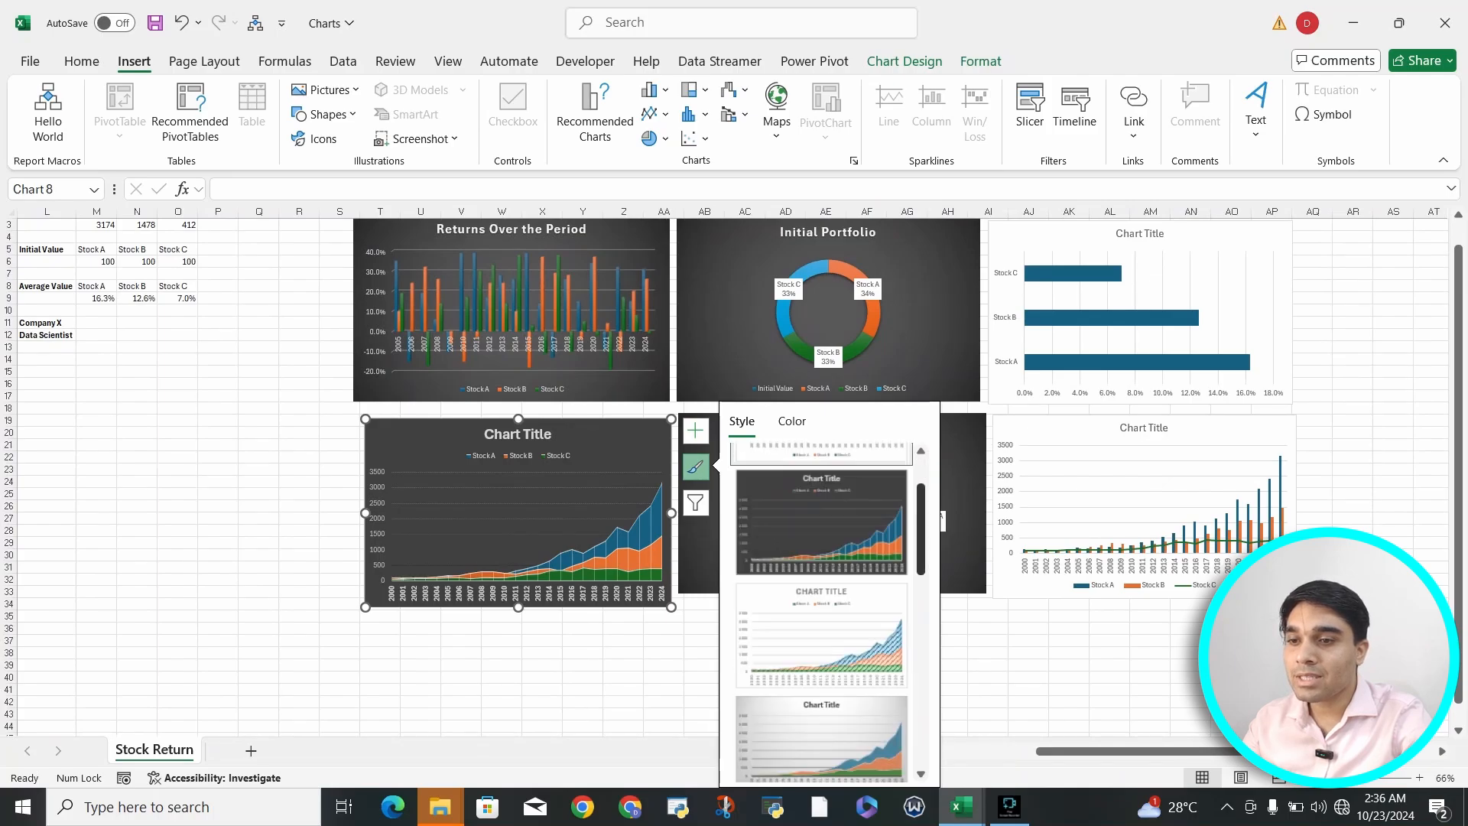
pyautogui.scroll(-4, 822, 612)
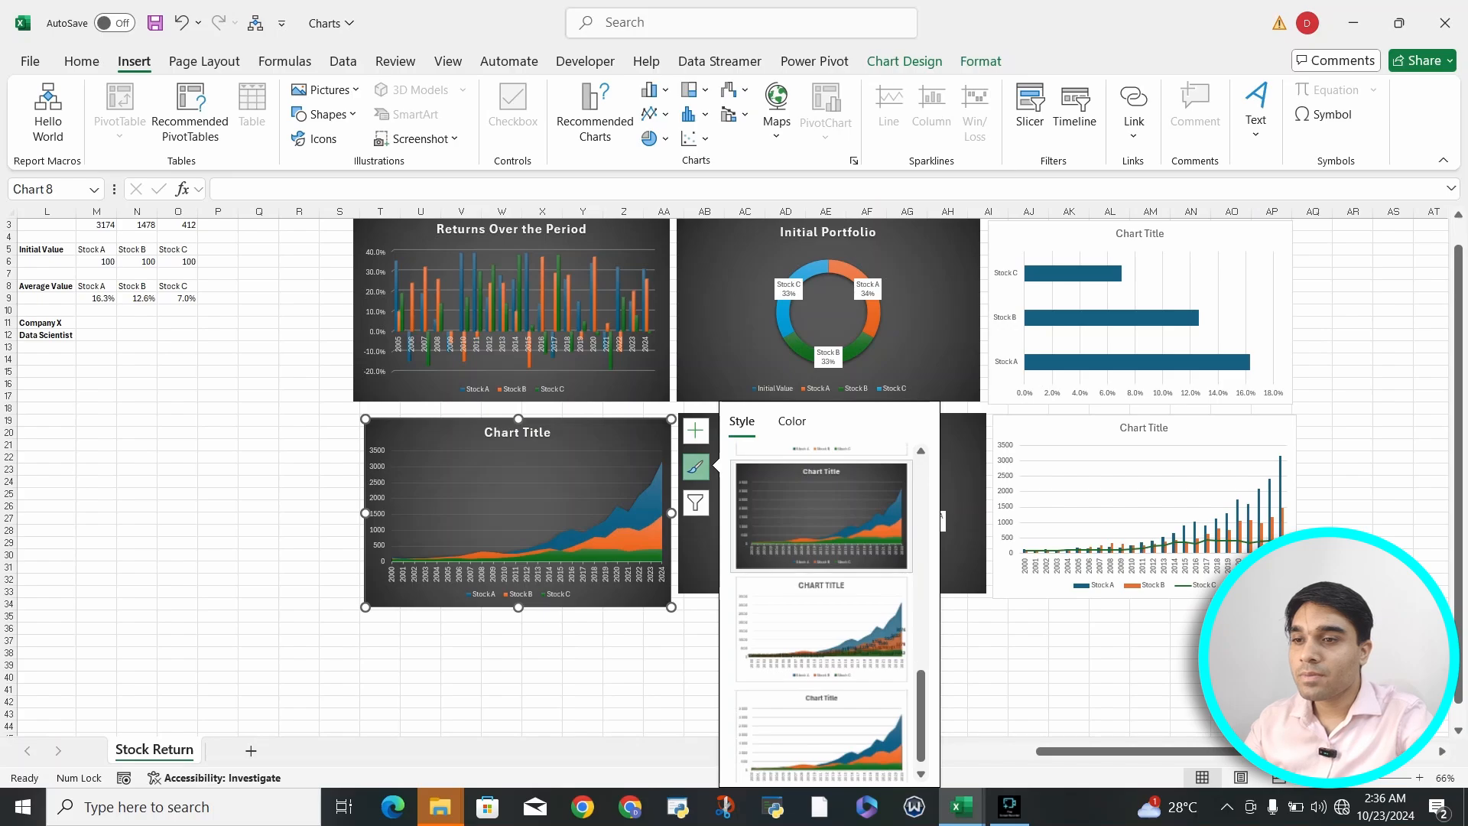
pyautogui.scroll(3, 822, 612)
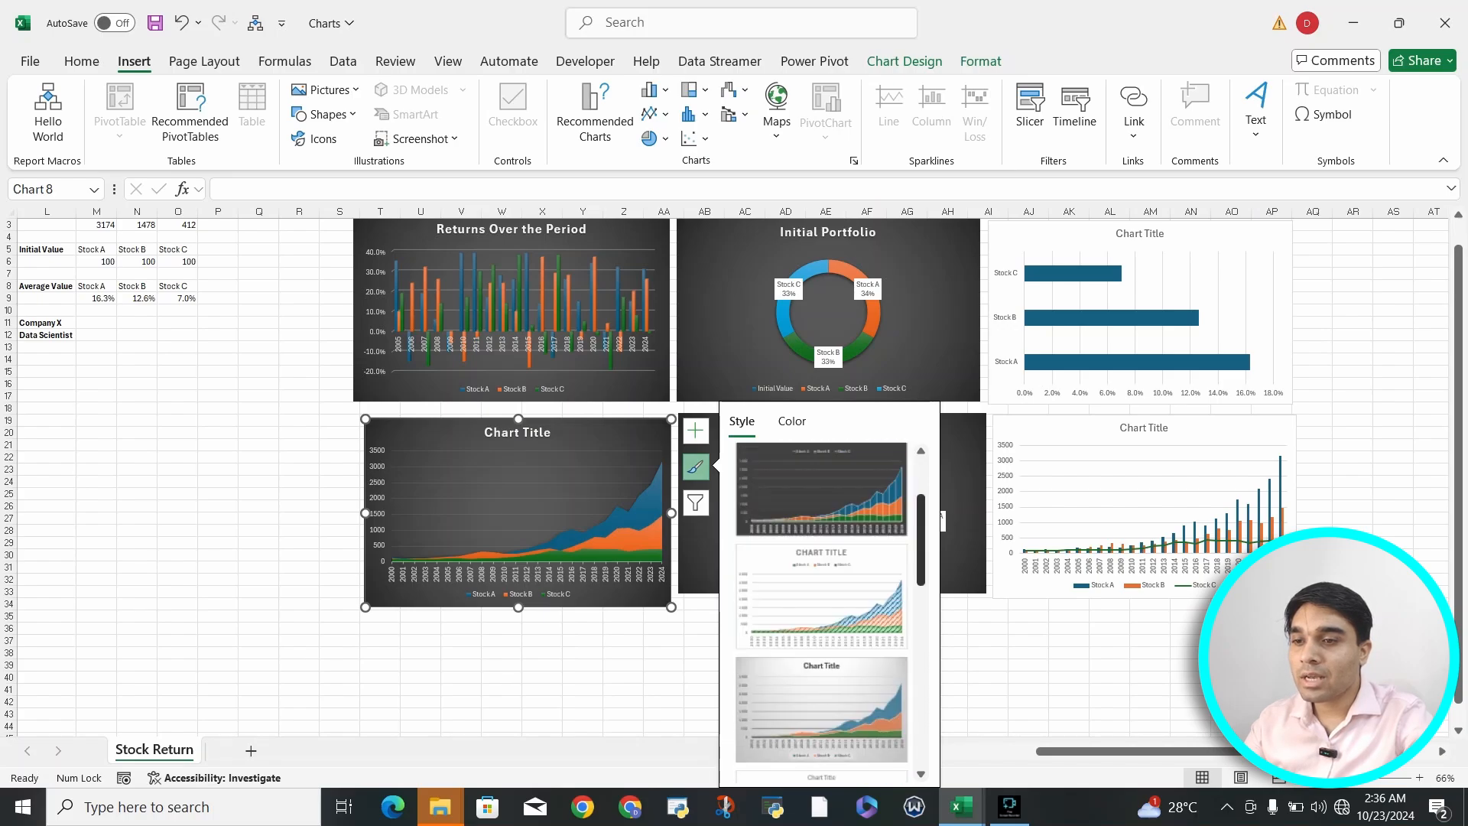
pyautogui.scroll(2, 822, 611)
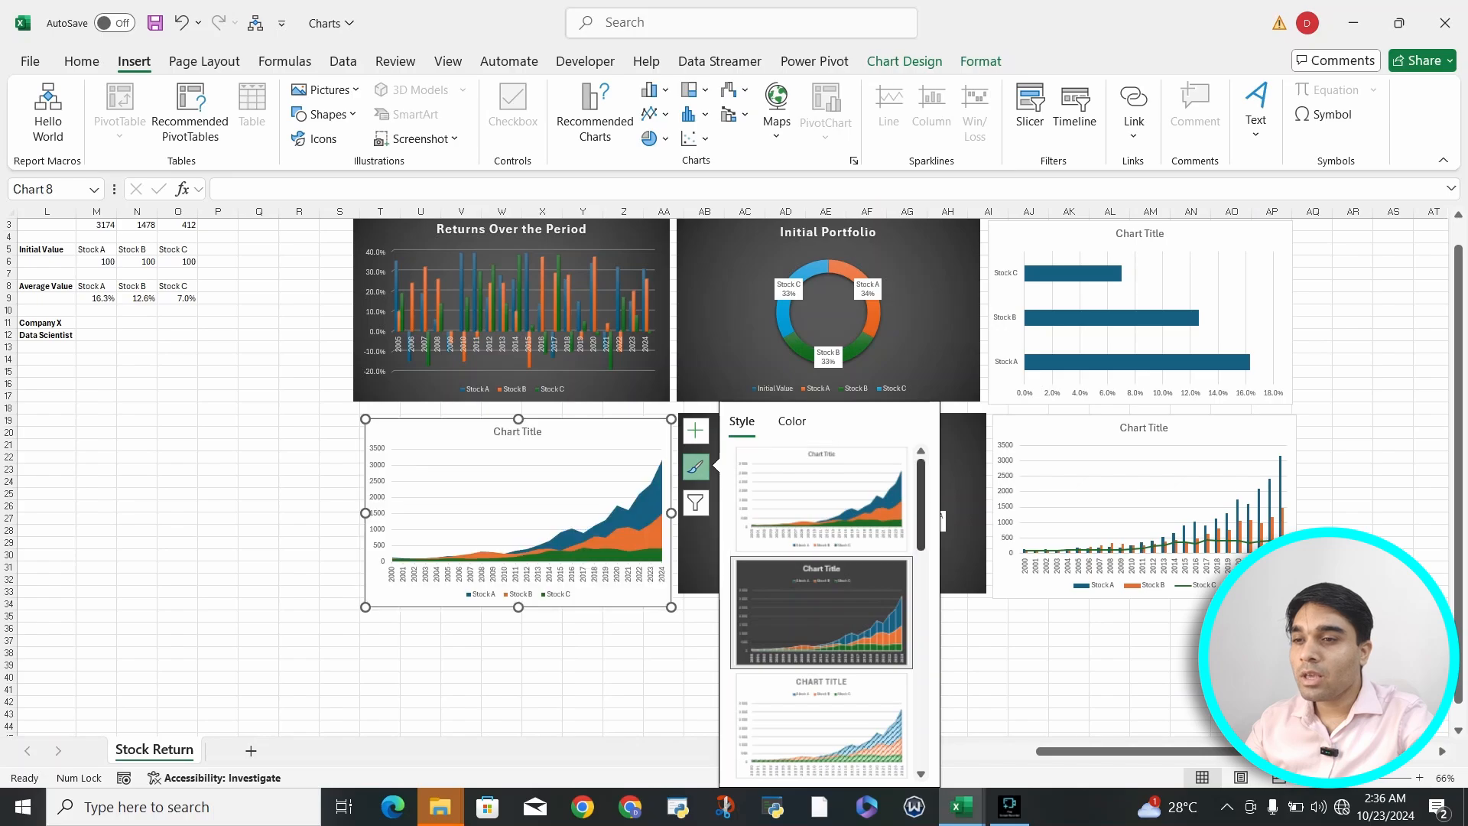
pyautogui.scroll(-2, 821, 611)
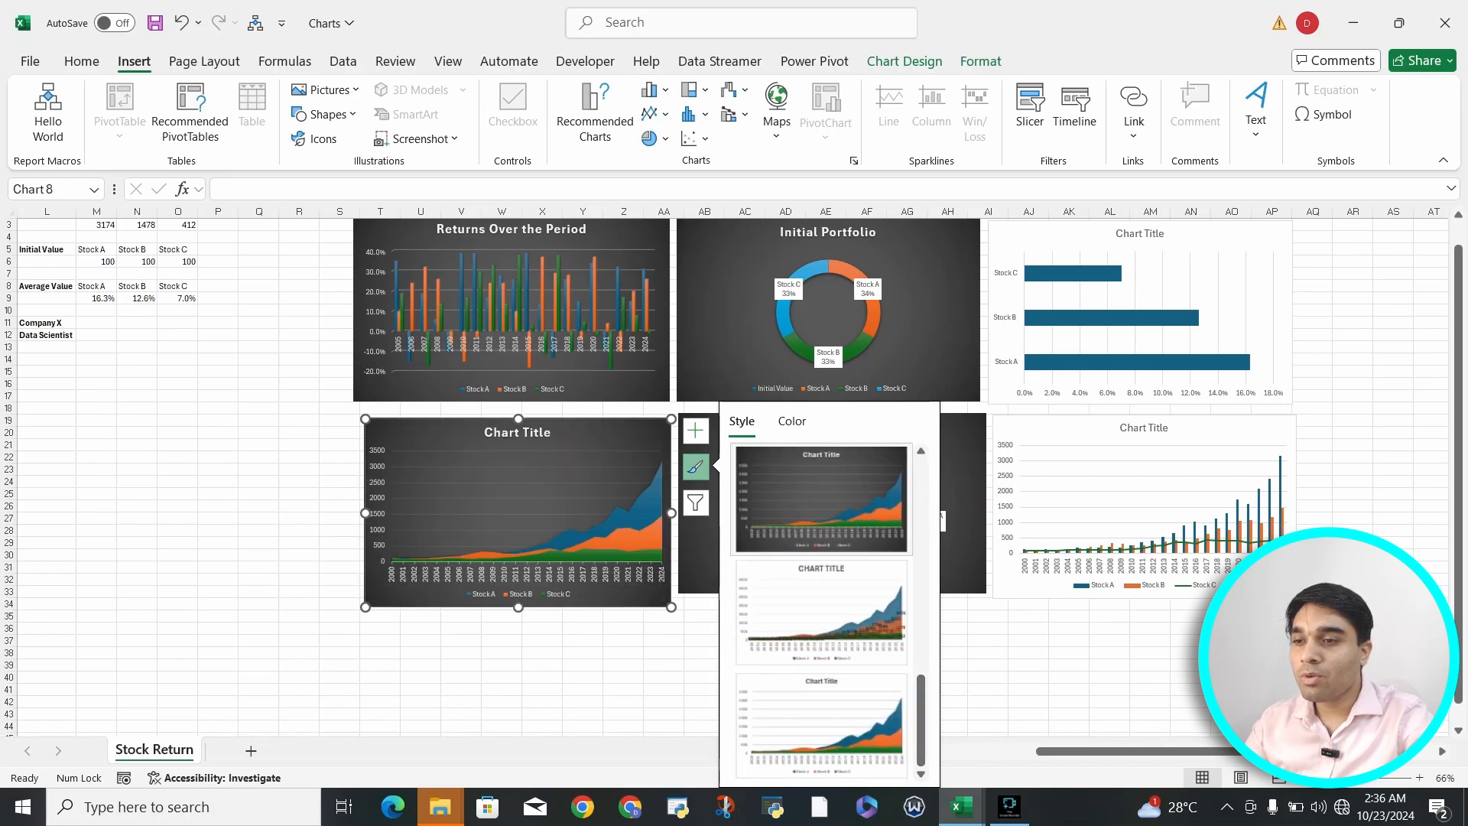
pyautogui.click(822, 499)
pyautogui.click(1029, 616)
# - Apply the matching dark gradient style to the combo chart of yearly columns with a Stock C line
pyautogui.click(1147, 490)
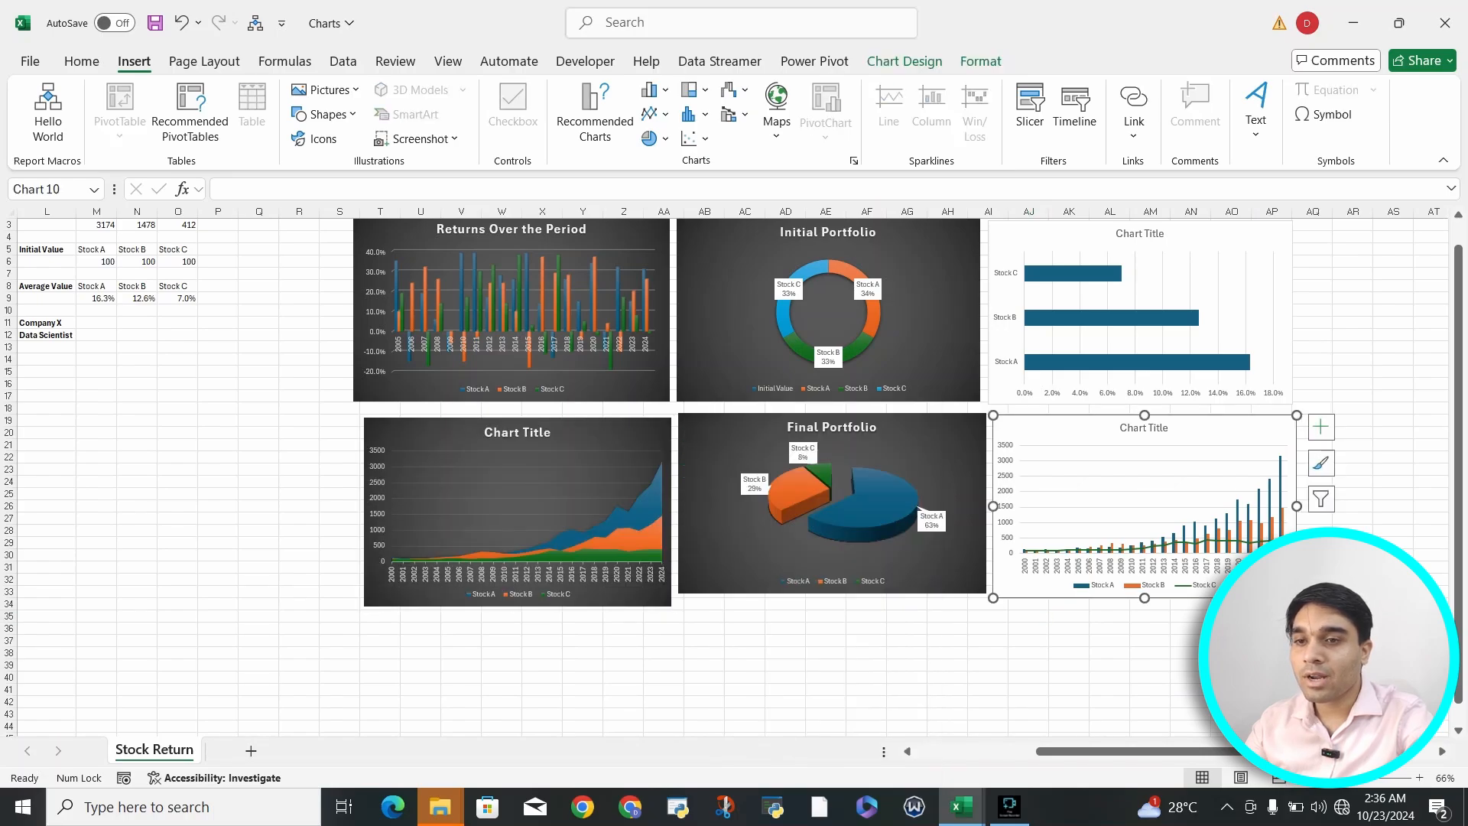
pyautogui.click(1321, 426)
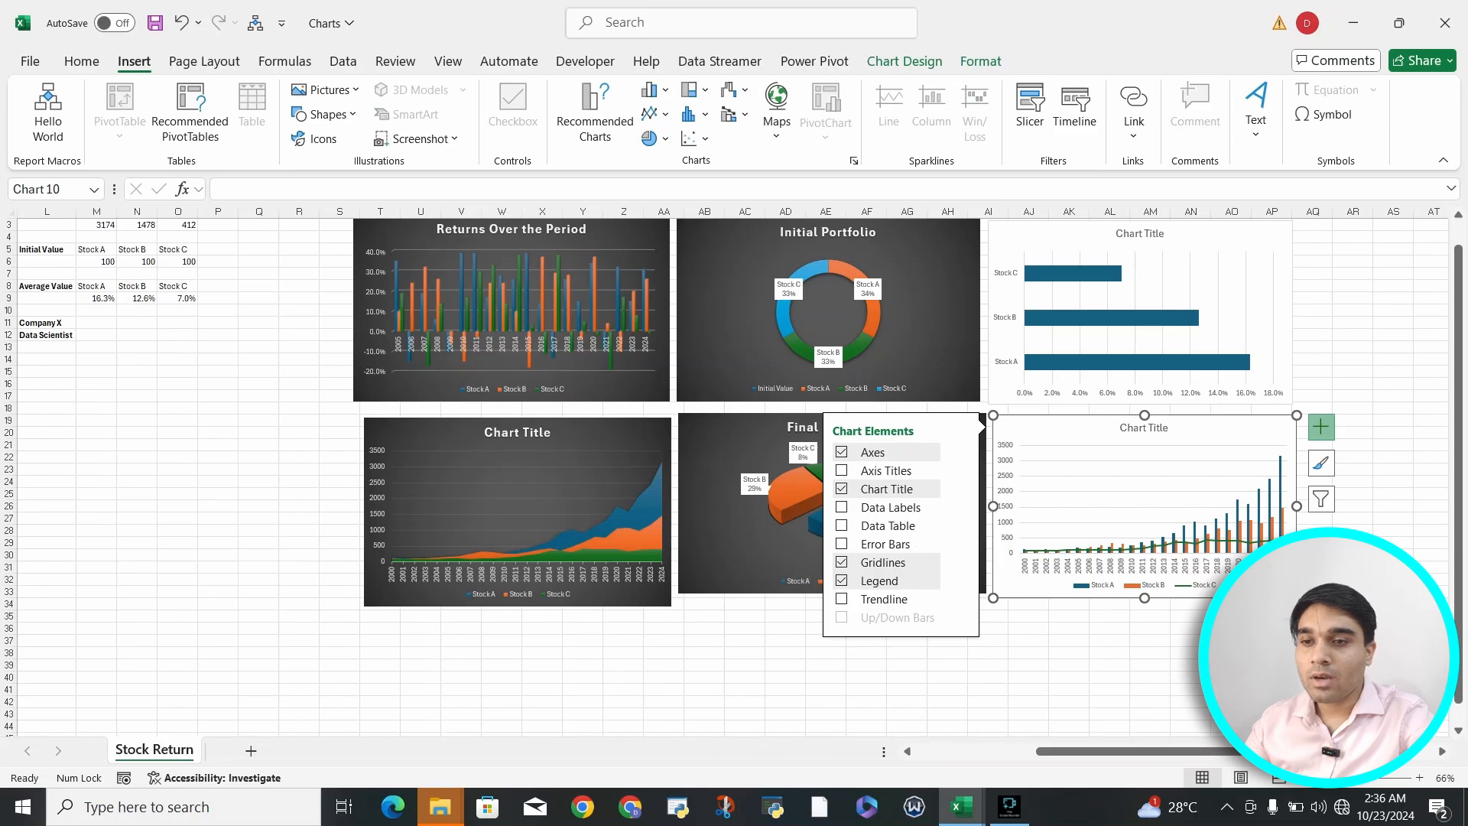
pyautogui.click(1321, 463)
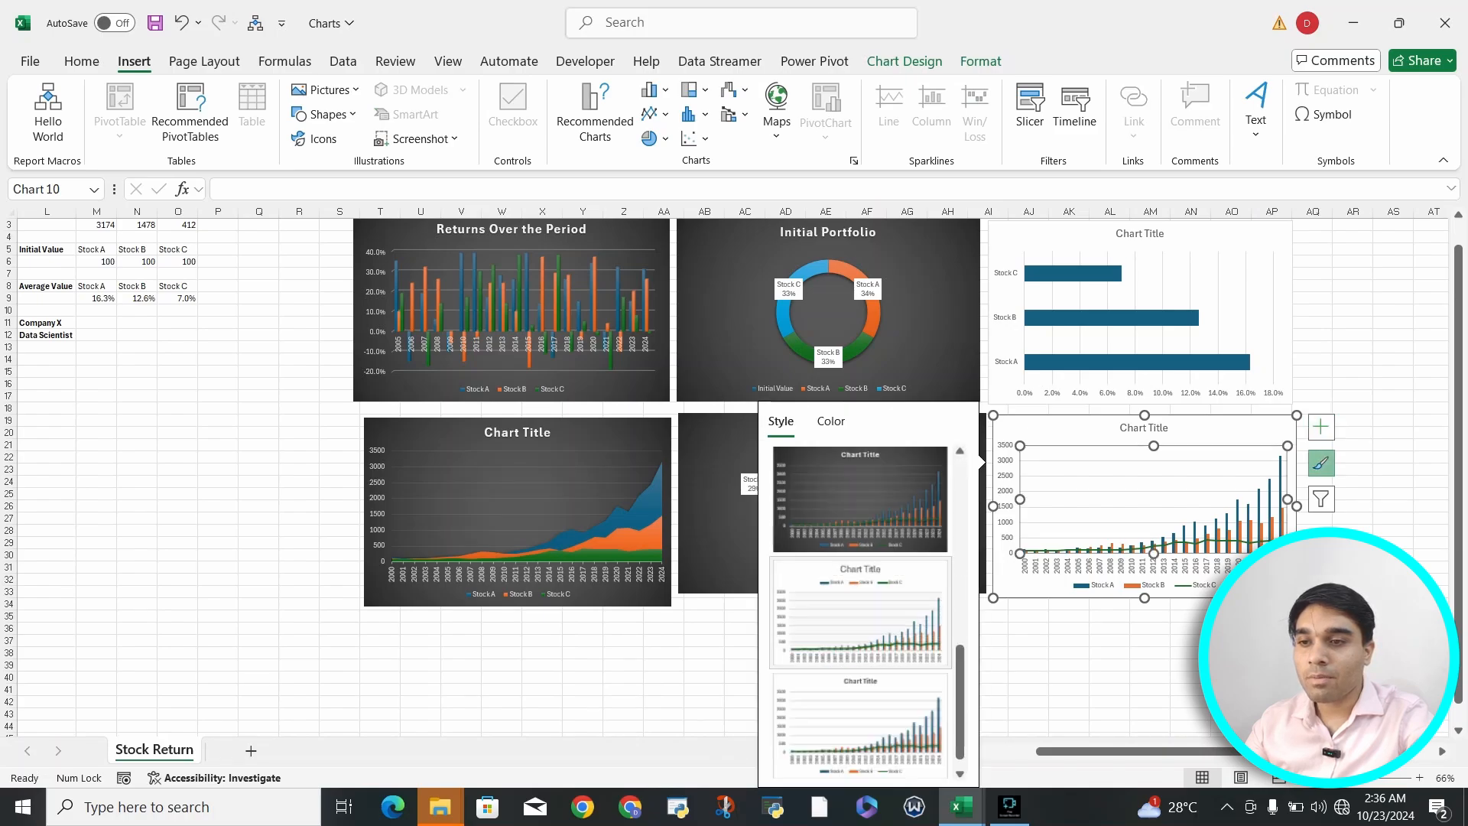
pyautogui.click(861, 499)
# - Apply the matching dark gradient style to the horizontal bar chart of average stock values
pyautogui.click(1178, 294)
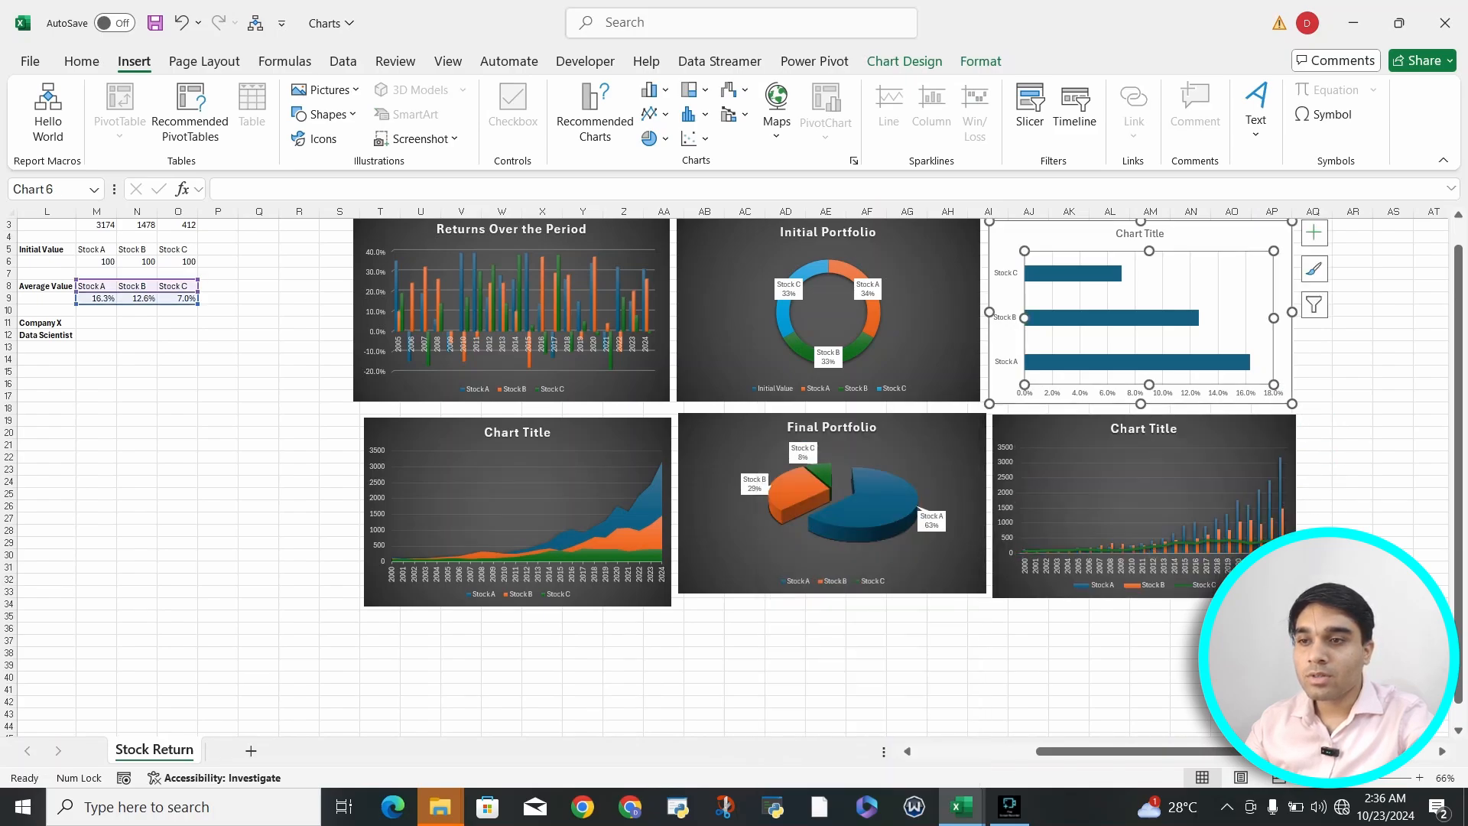
pyautogui.click(1316, 233)
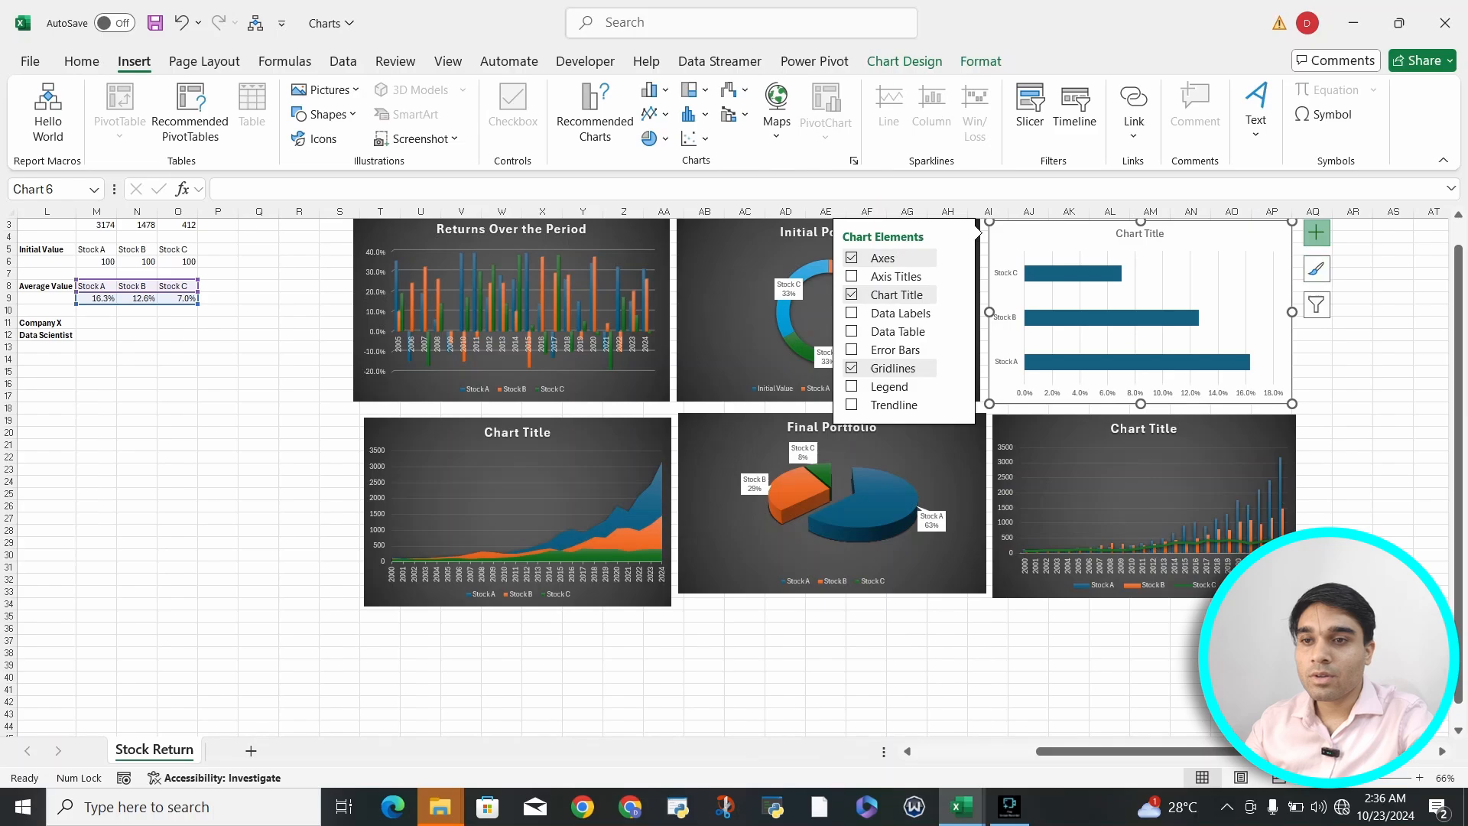
pyautogui.click(1351, 273)
pyautogui.click(1250, 286)
pyautogui.click(1316, 269)
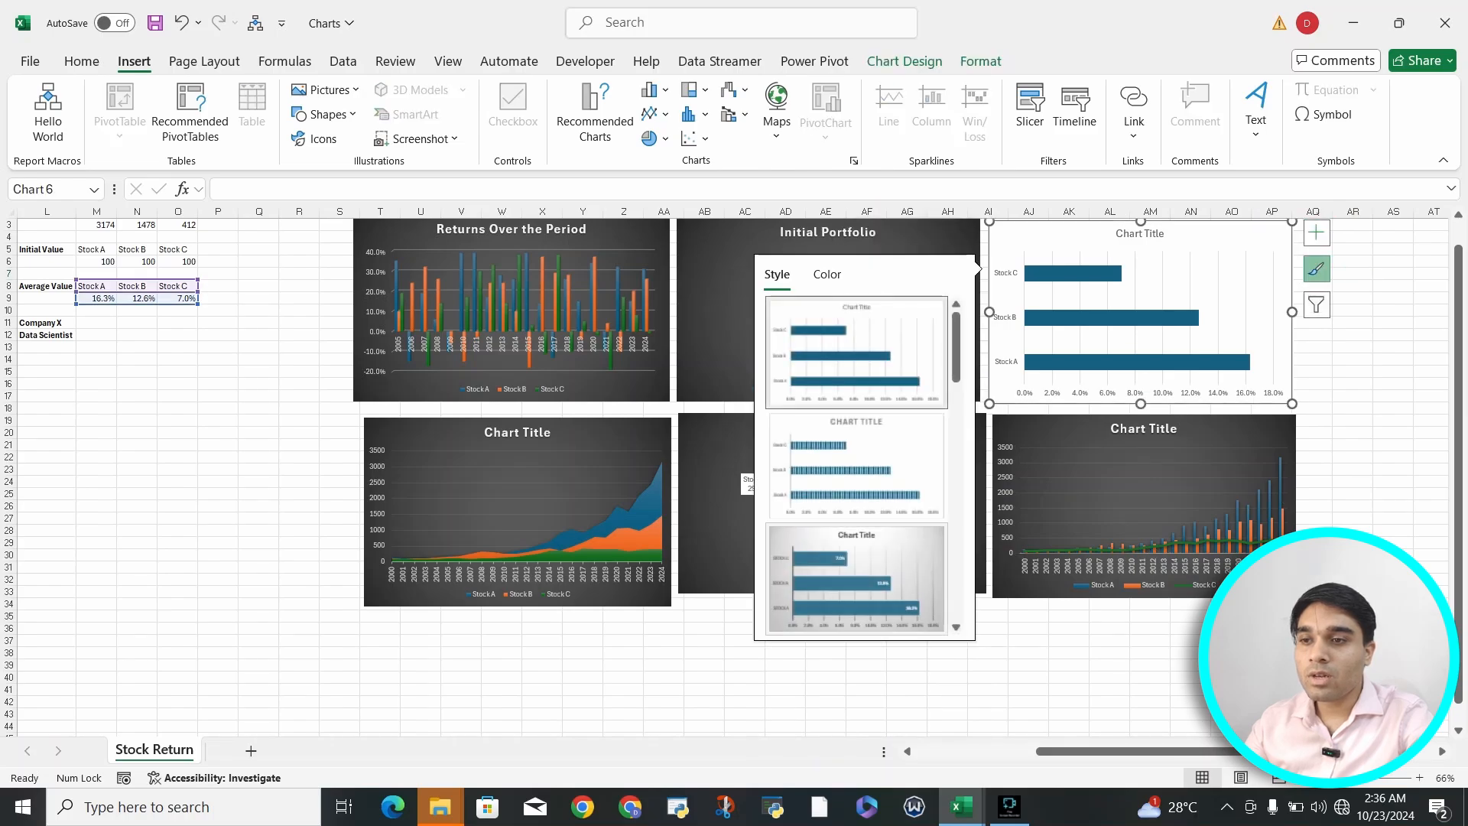
pyautogui.scroll(-5, 857, 458)
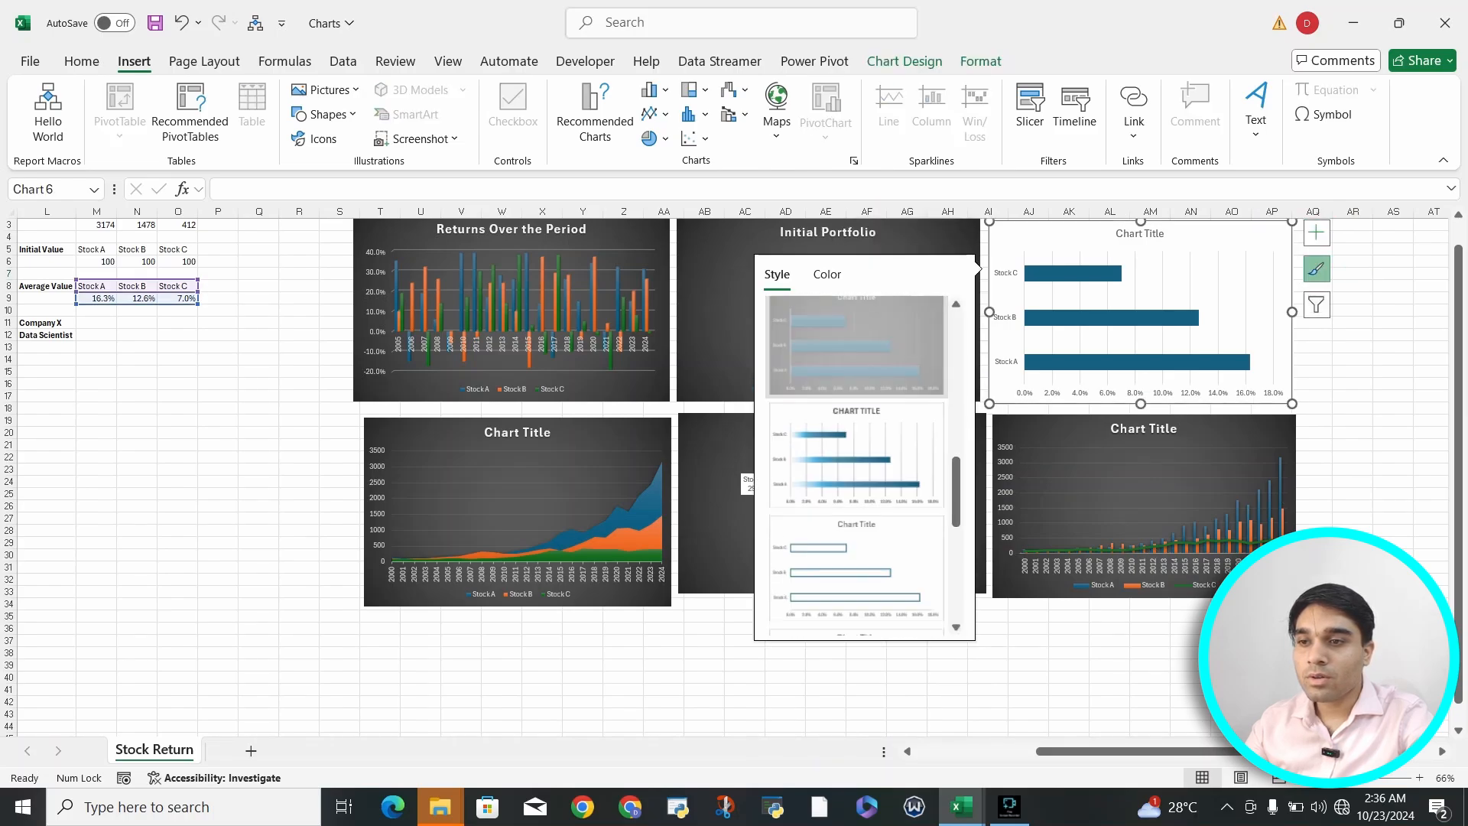
pyautogui.click(856, 347)
pyautogui.click(1110, 726)
pyautogui.scroll(1, 1110, 726)
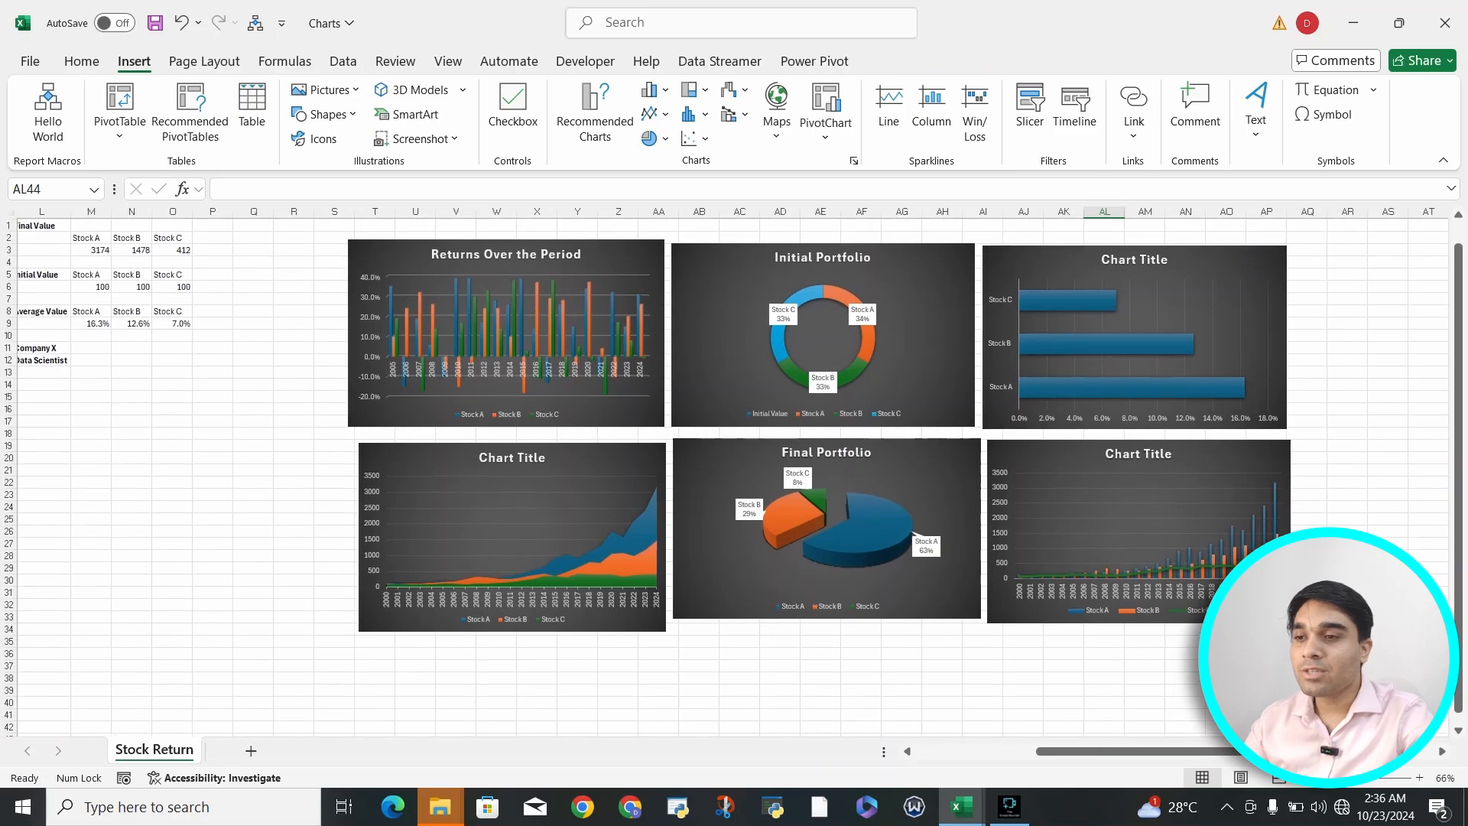
# - Move the area chart slightly up so it sits directly beneath the "Returns Over the Period" chart, roughly aligned with its edge
pyautogui.click(468, 528)
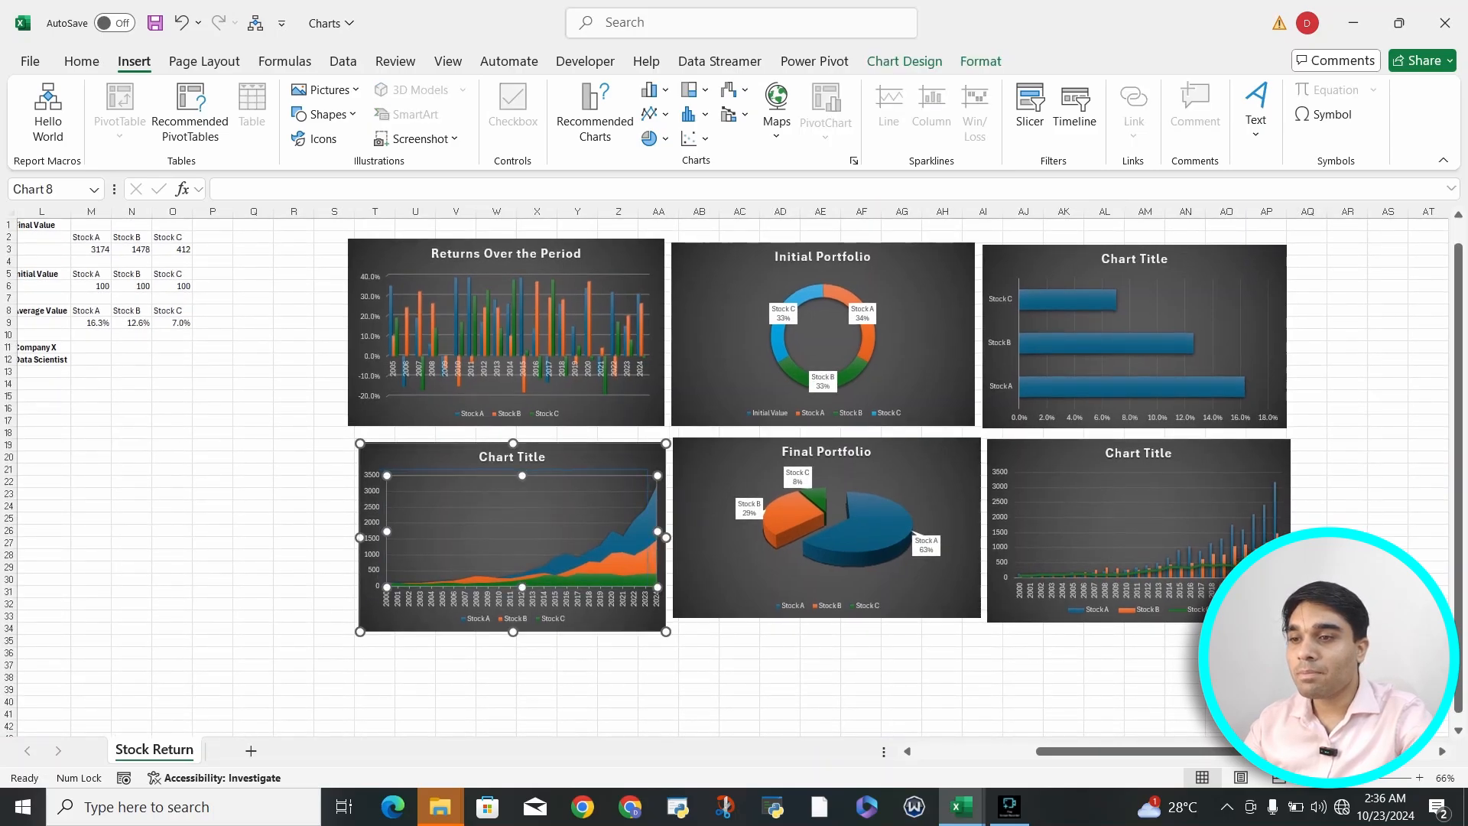
pyautogui.moveTo(519, 475)
pyautogui.mouseDown()
pyautogui.moveTo(466, 508)
pyautogui.moveTo(443, 457)
pyautogui.mouseUp()
pyautogui.click(451, 467)
pyautogui.click(451, 467)
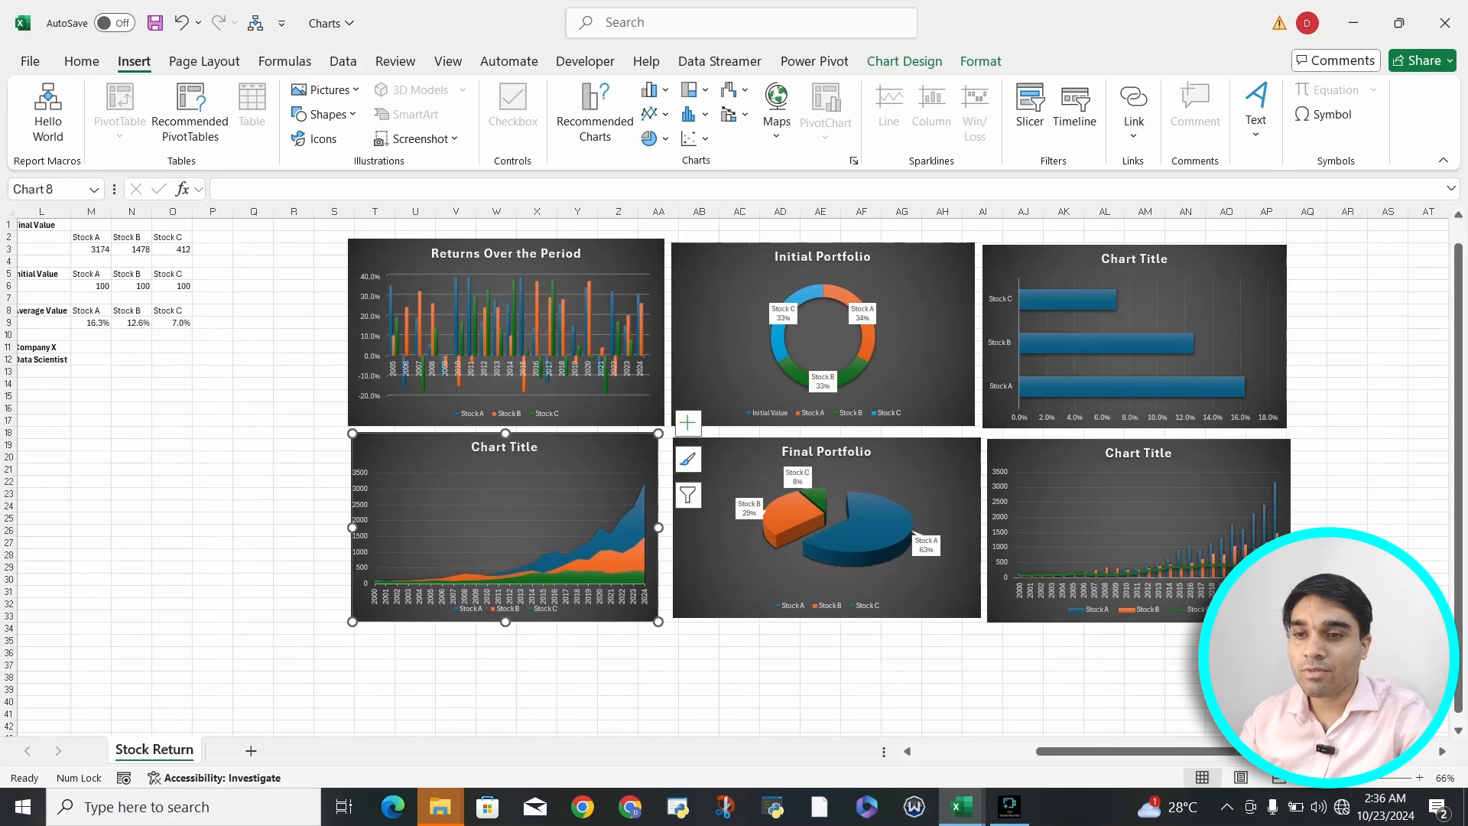
pyautogui.click(1102, 509)
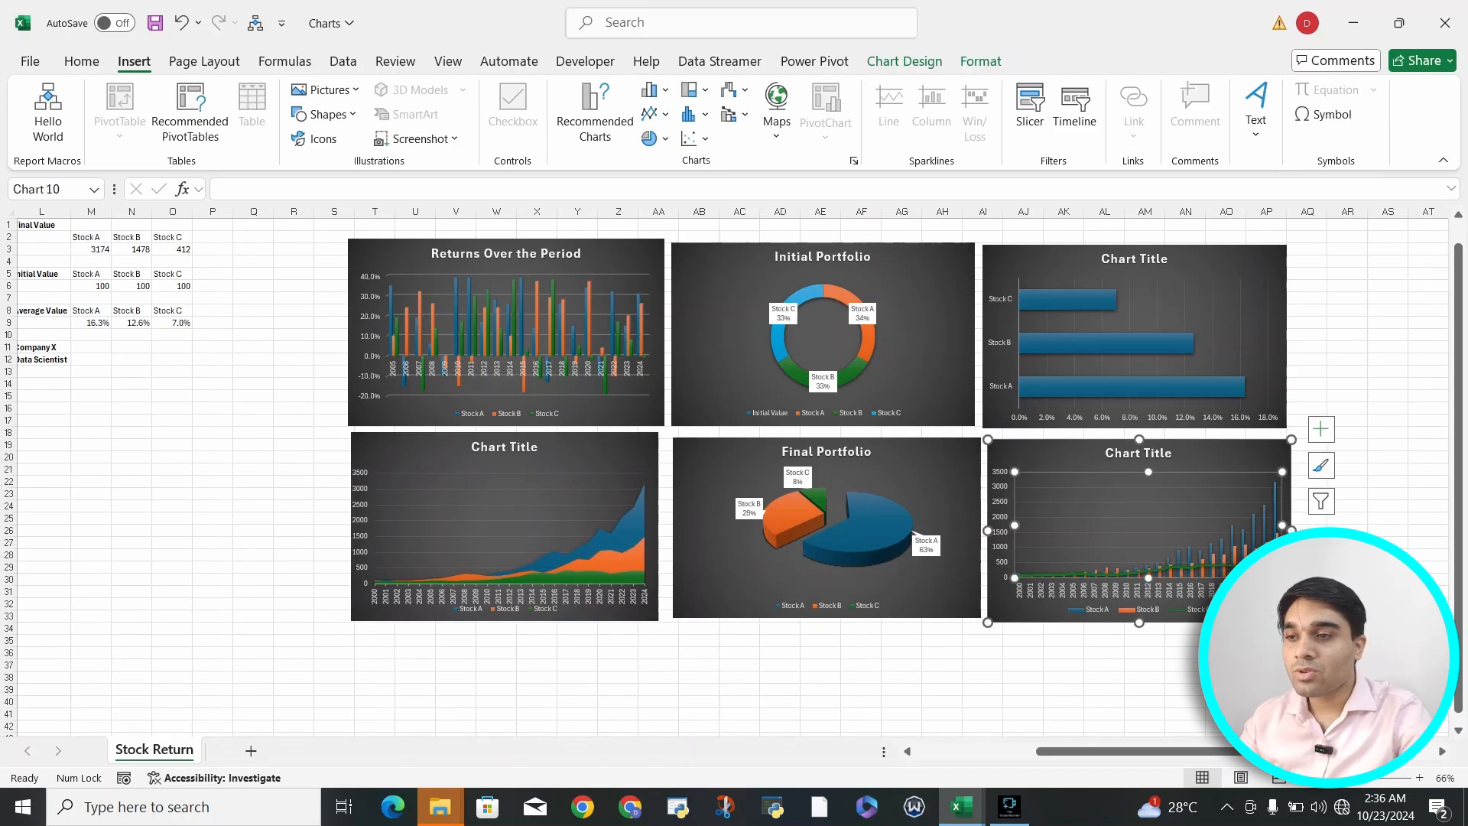
pyautogui.click(1183, 315)
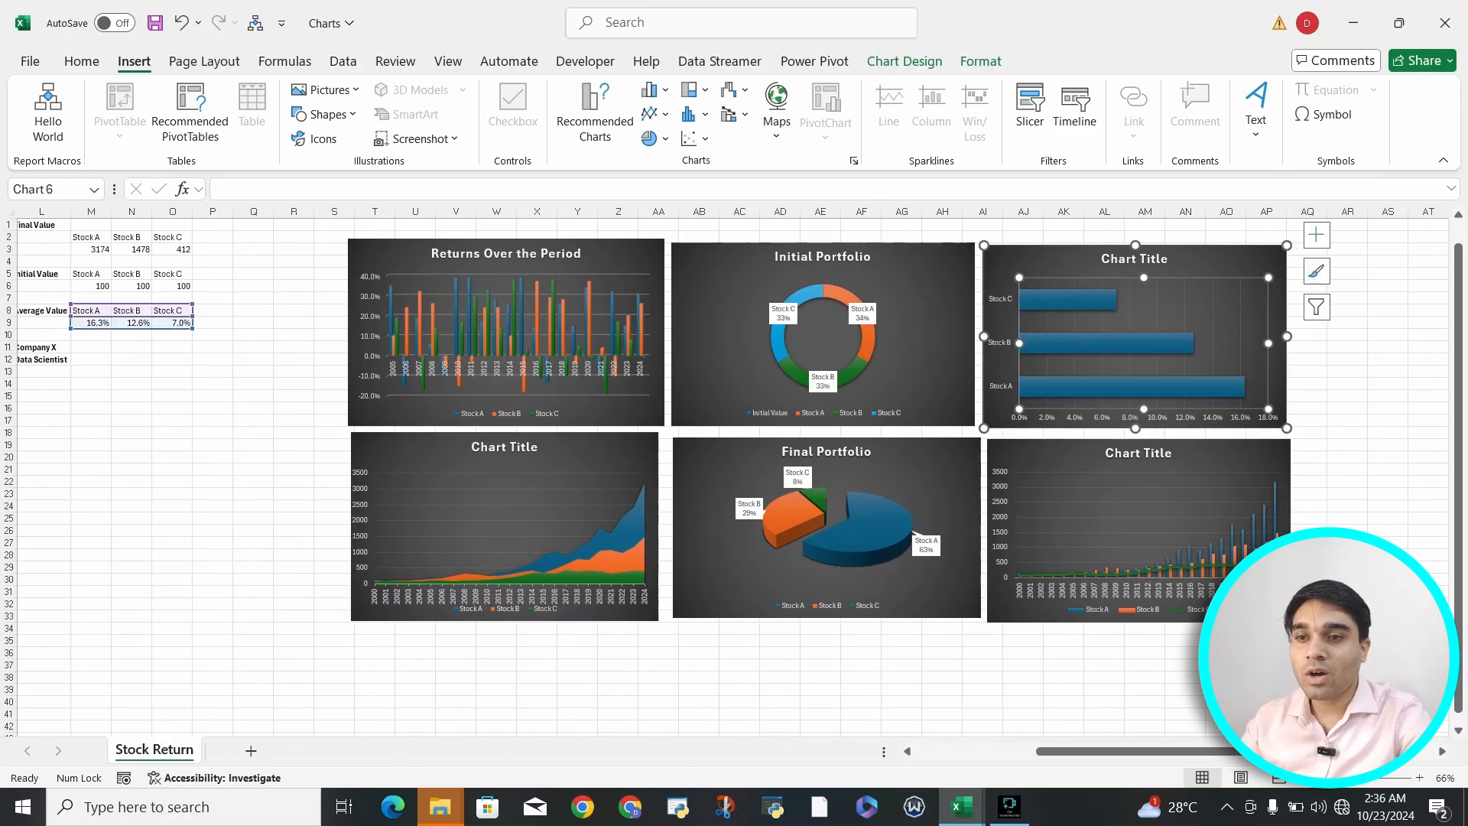
pyautogui.click(1131, 509)
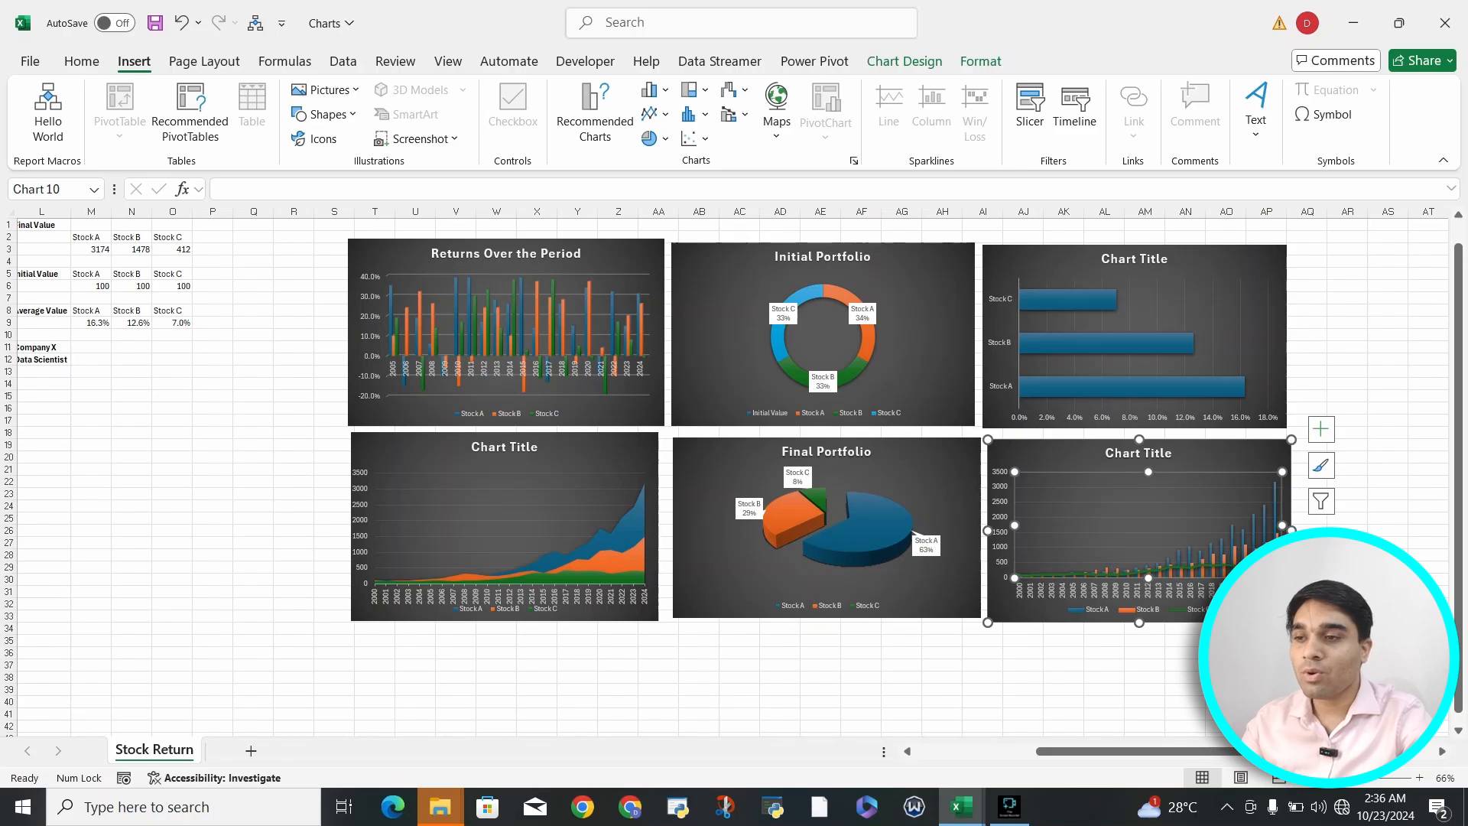
# - Replace the area chart's title with "Portfolio Movement"
pyautogui.click(475, 511)
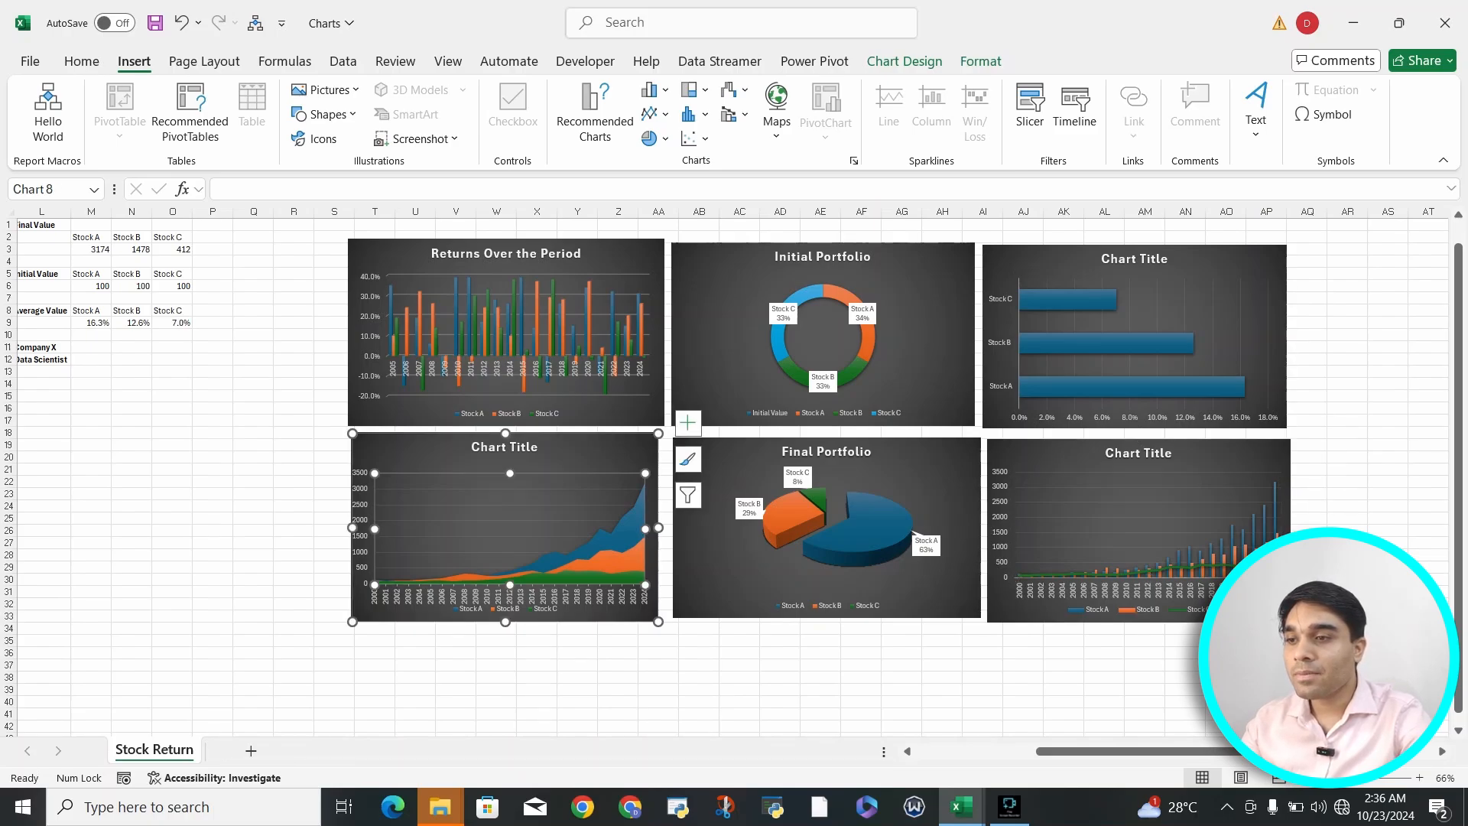
pyautogui.click(651, 527)
pyautogui.doubleClick(561, 447)
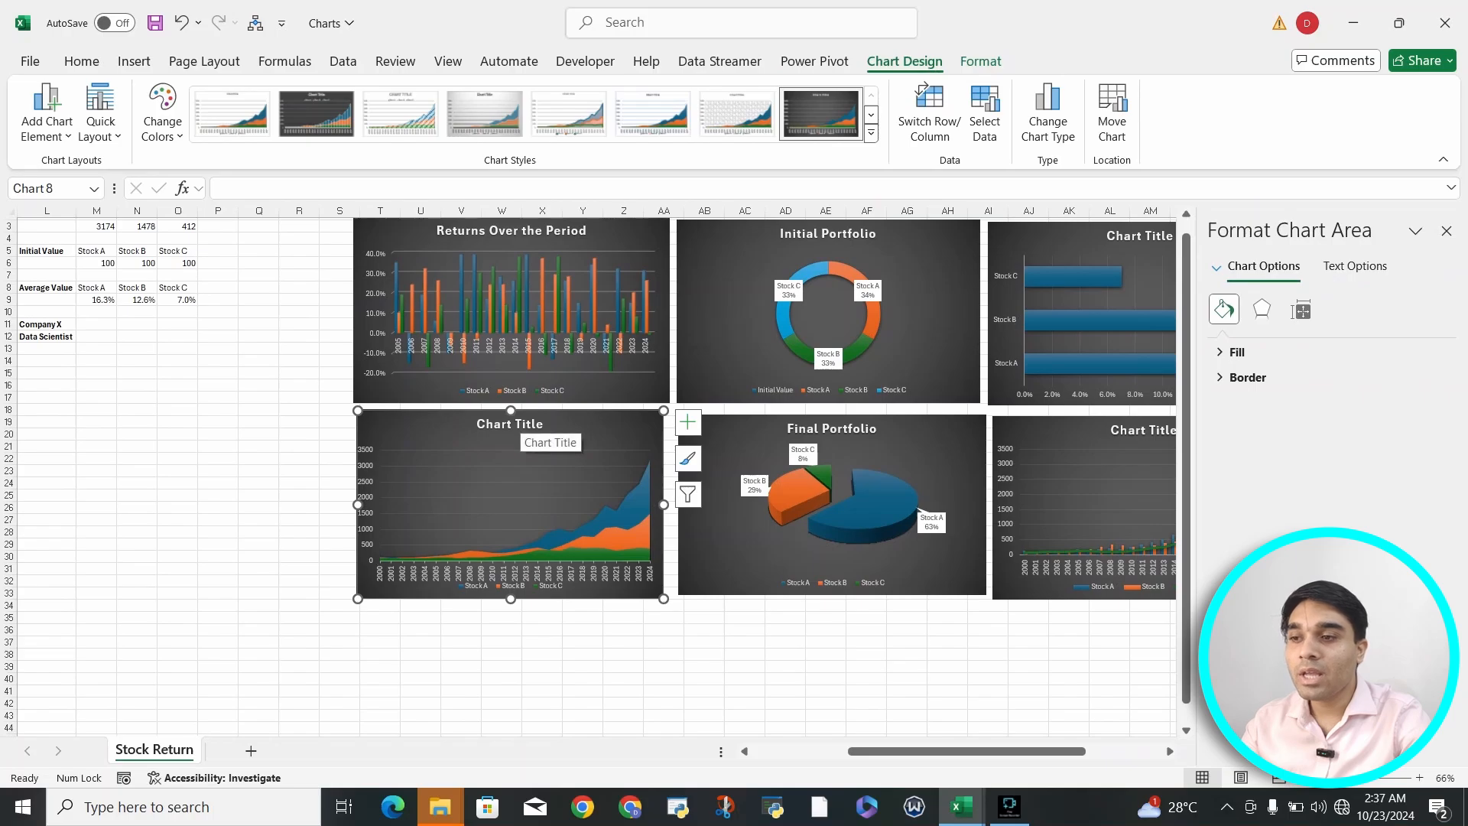
pyautogui.click(520, 424)
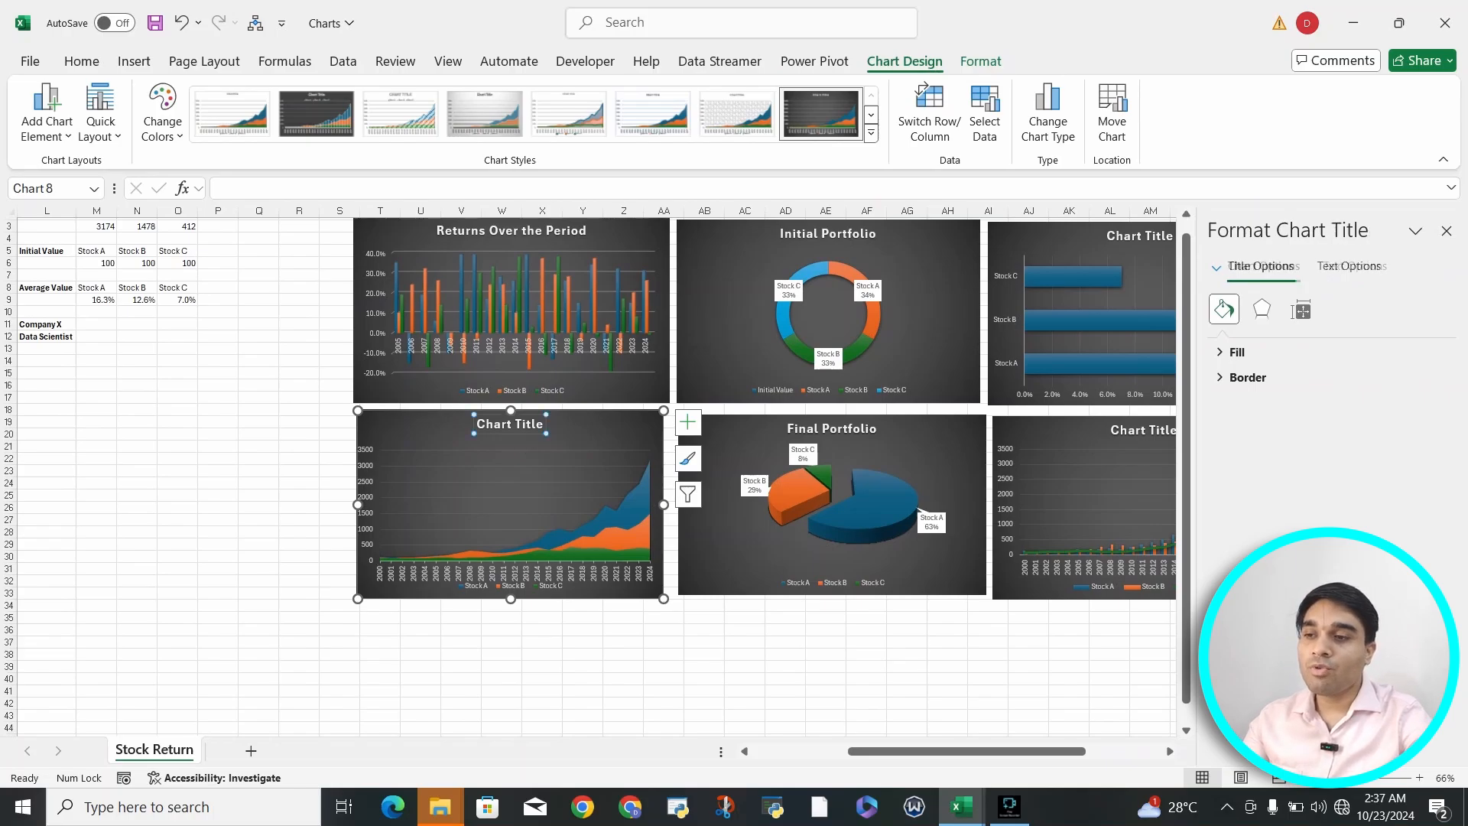
pyautogui.click(538, 424)
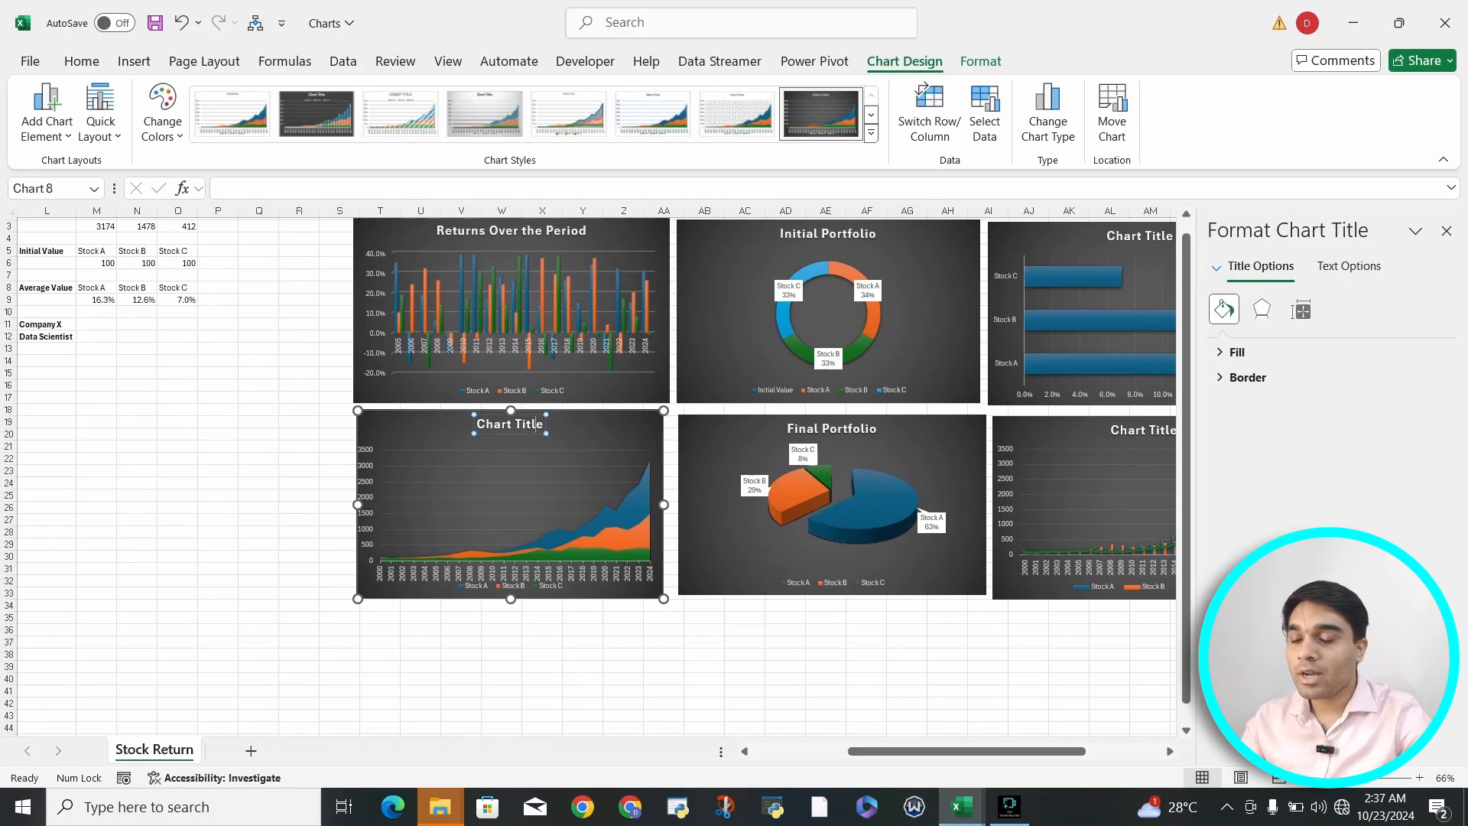
pyautogui.press('BackSpace')
pyautogui.press('BackSpace')
pyautogui.press('BackSpace')
pyautogui.press('BackSpace')
pyautogui.press('BackSpace')
pyautogui.press('BackSpace')
pyautogui.press('BackSpace')
pyautogui.press('BackSpace')
pyautogui.press('BackSpace')
pyautogui.press('BackSpace')
pyautogui.press('BackSpace')
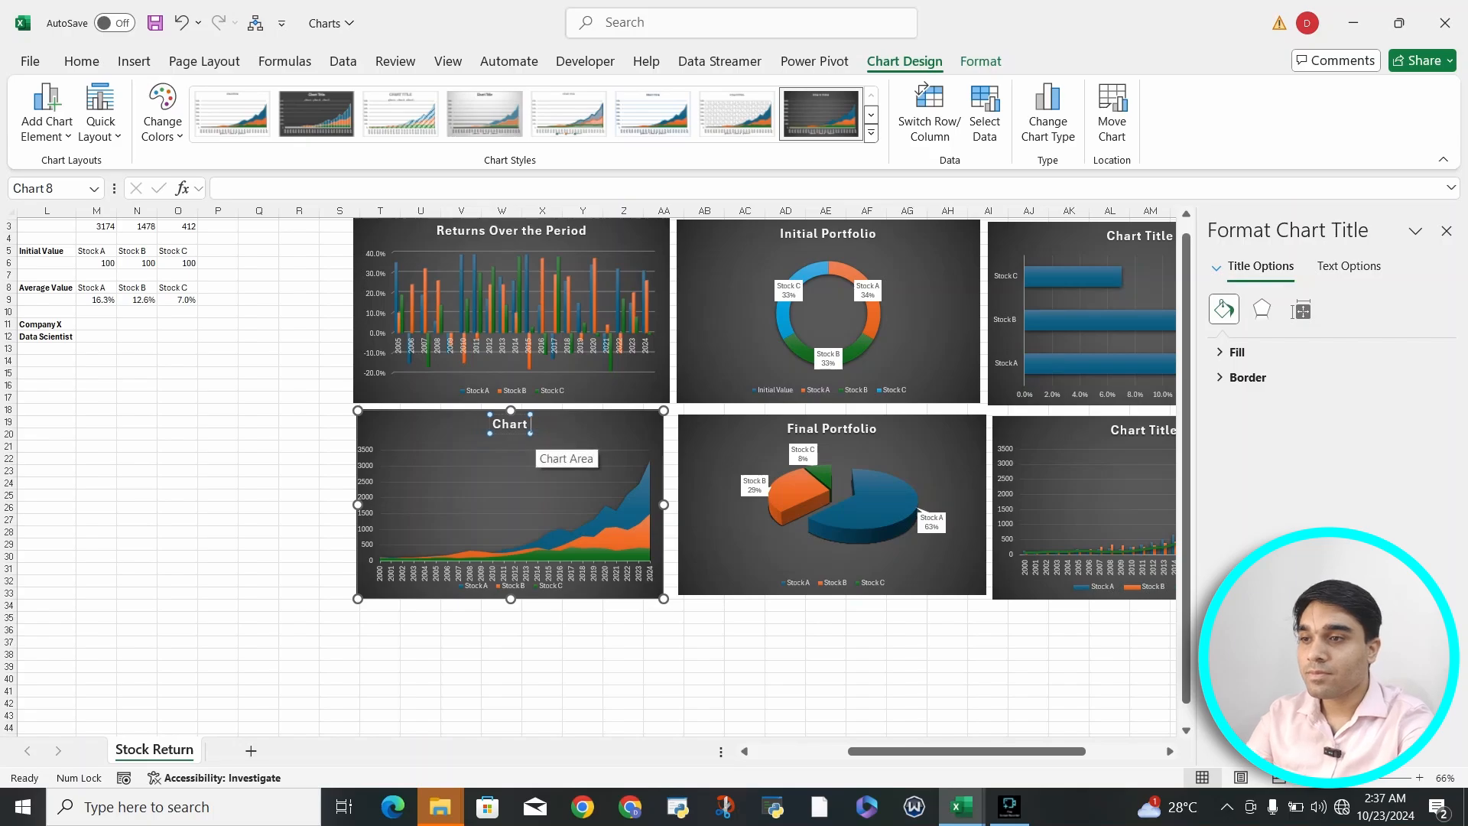
pyautogui.write('Por')
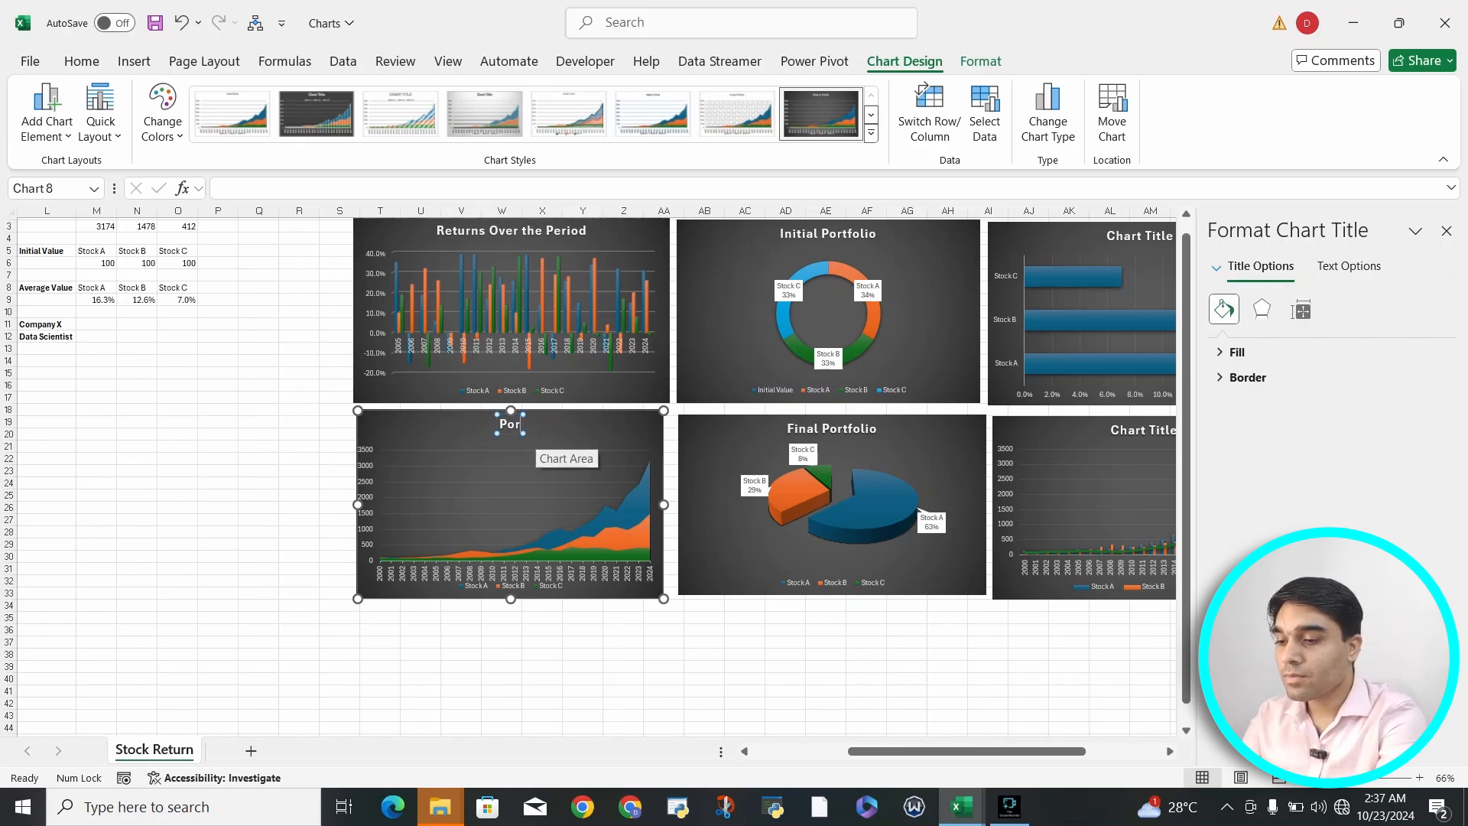
pyautogui.write('tfolio Movem')
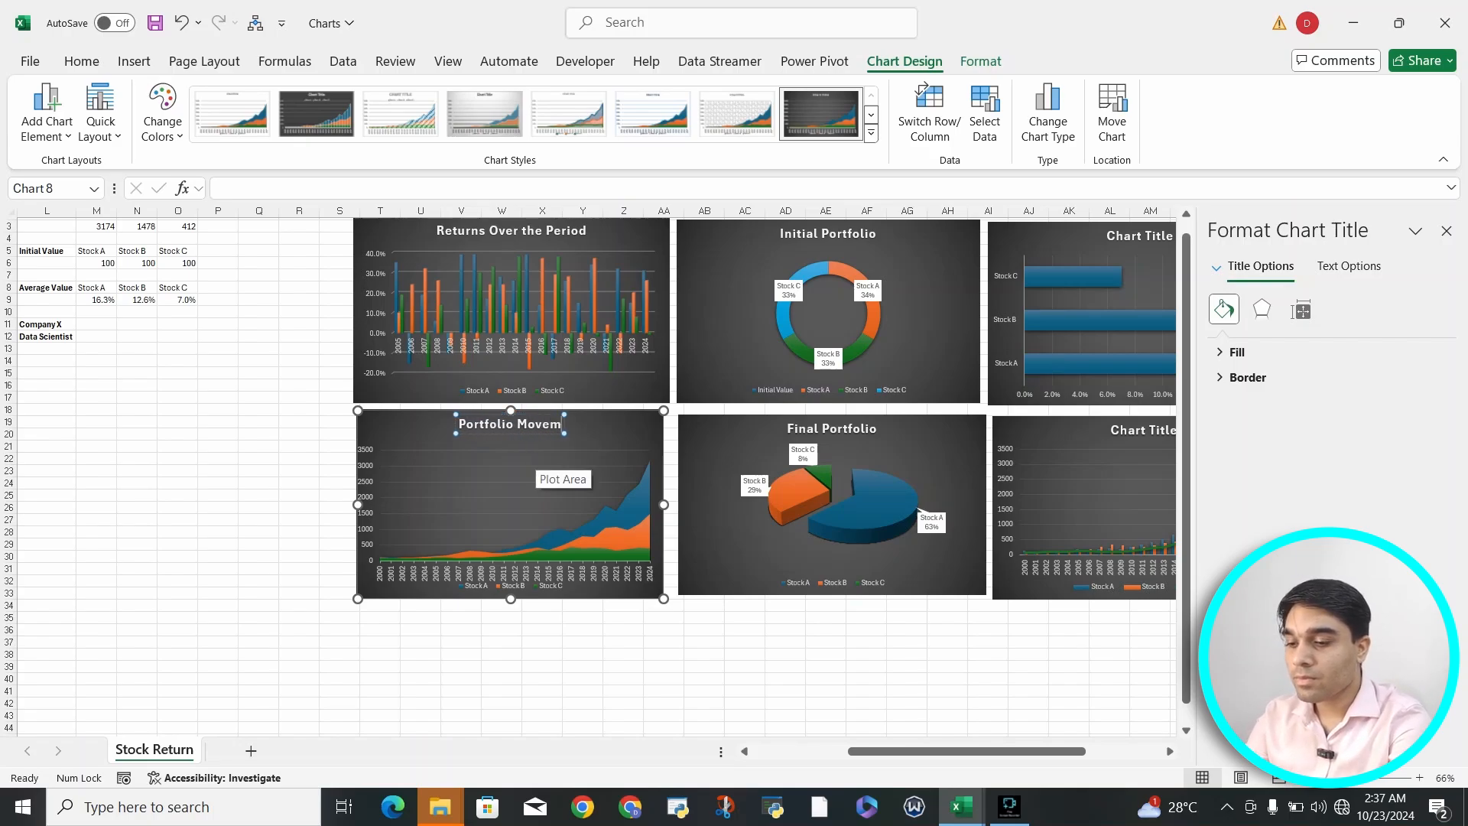
pyautogui.write('ent')
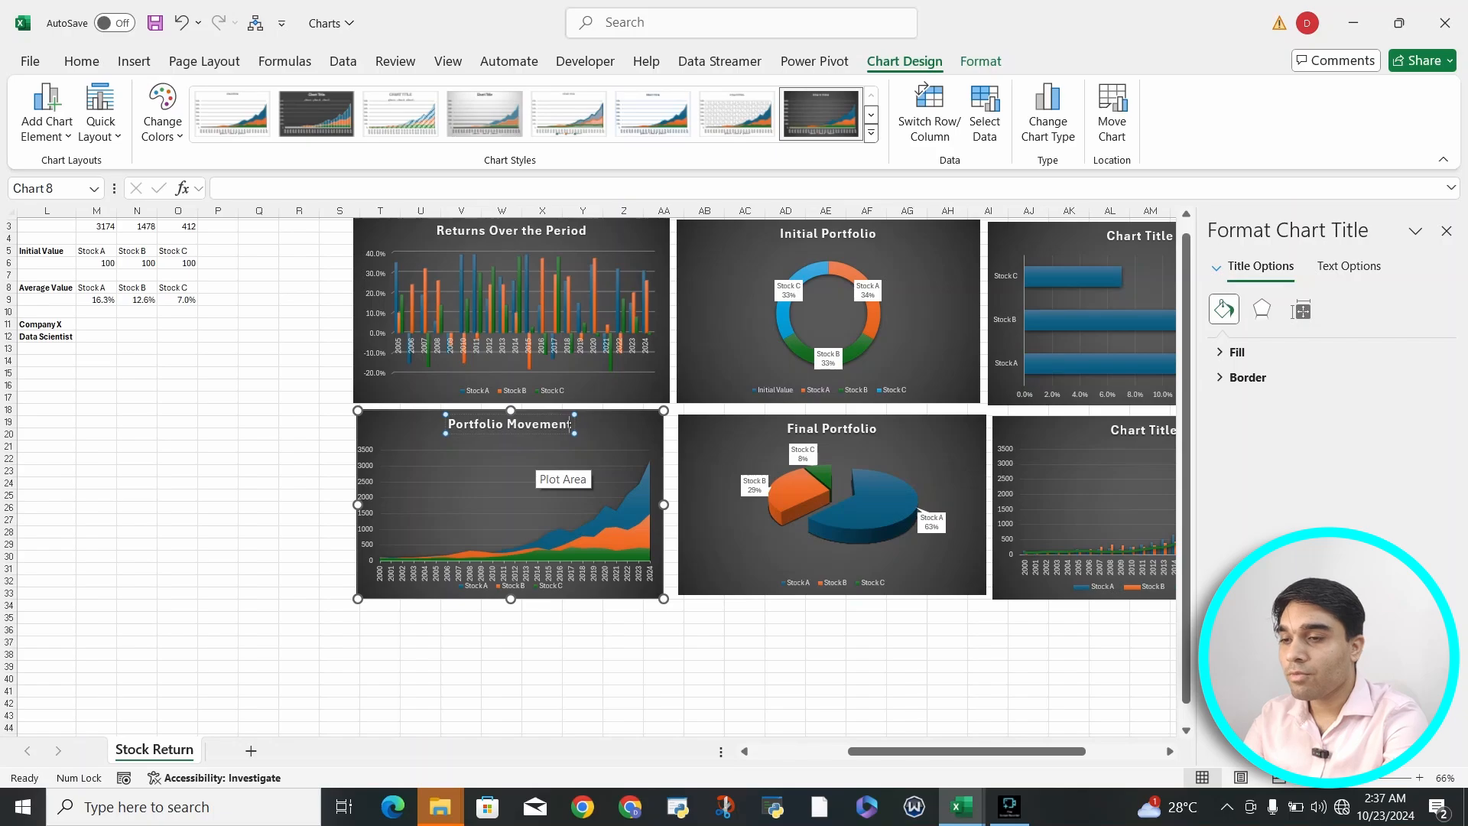
pyautogui.click(704, 667)
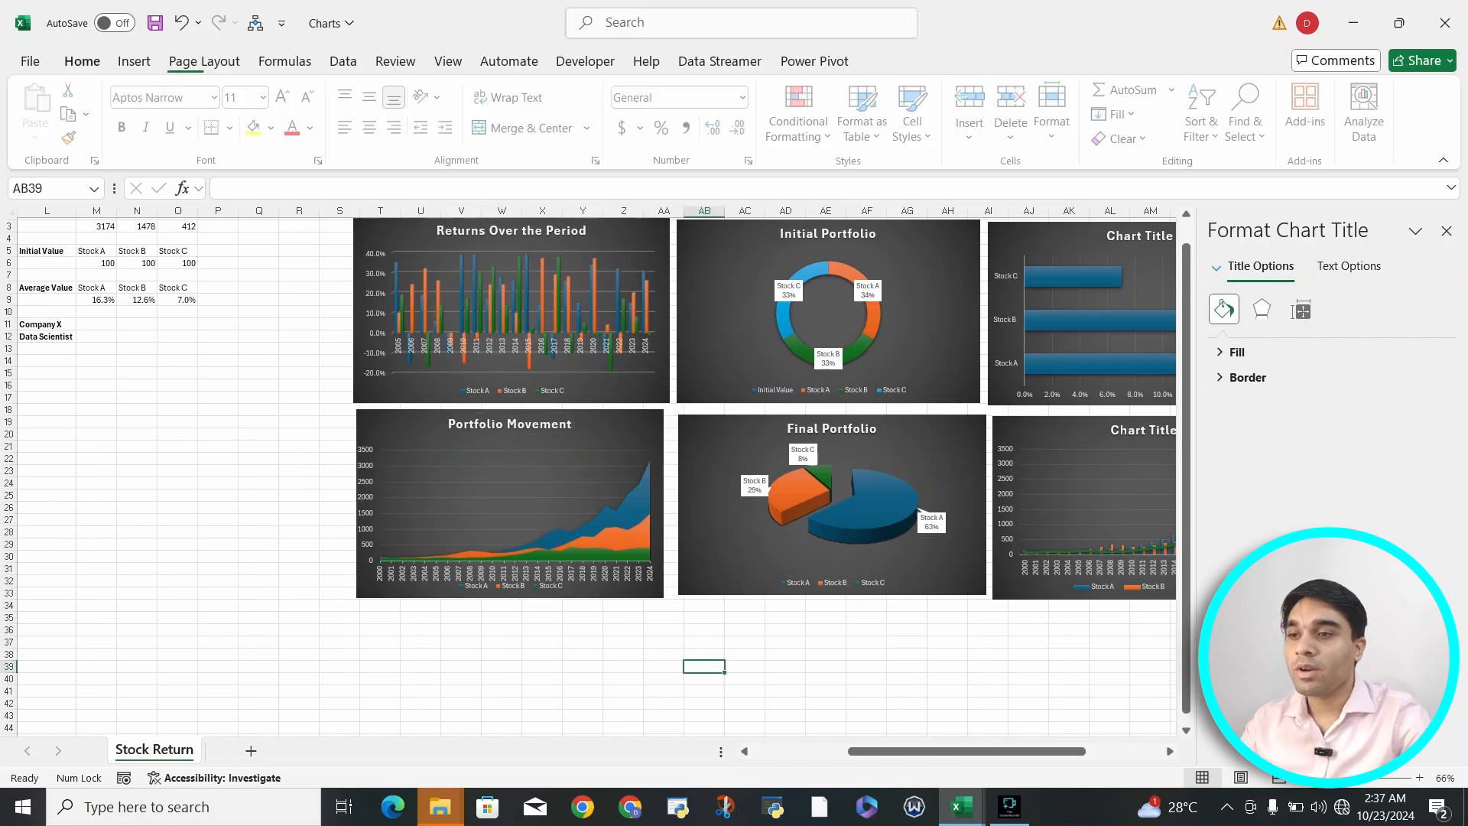
# - Remove the gridlines from the "Portfolio Movement" area chart
pyautogui.hscroll(2, 704, 667)
pyautogui.scroll(1, 597, 474)
pyautogui.hscroll(1, 596, 474)
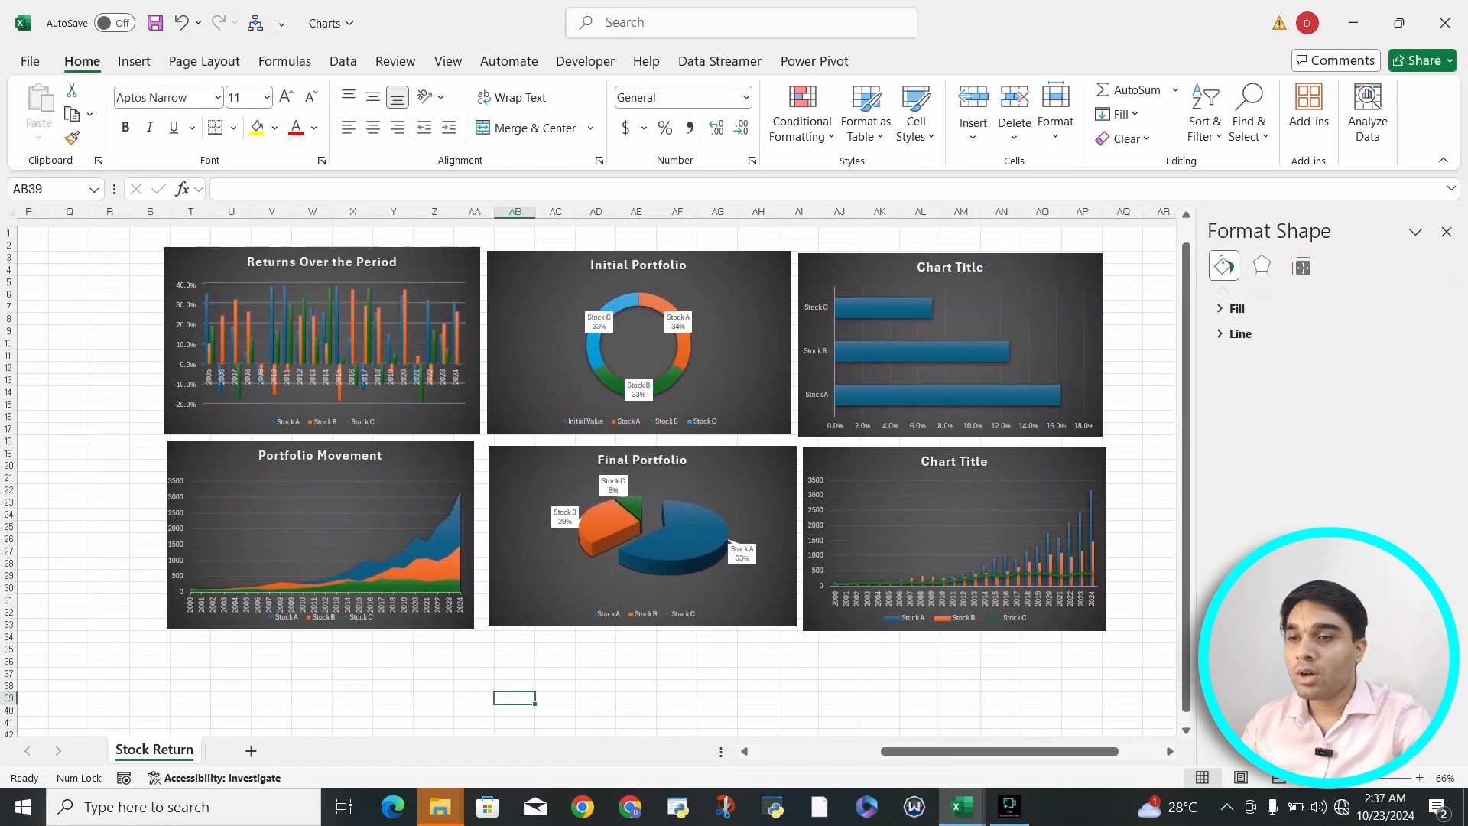
pyautogui.click(443, 458)
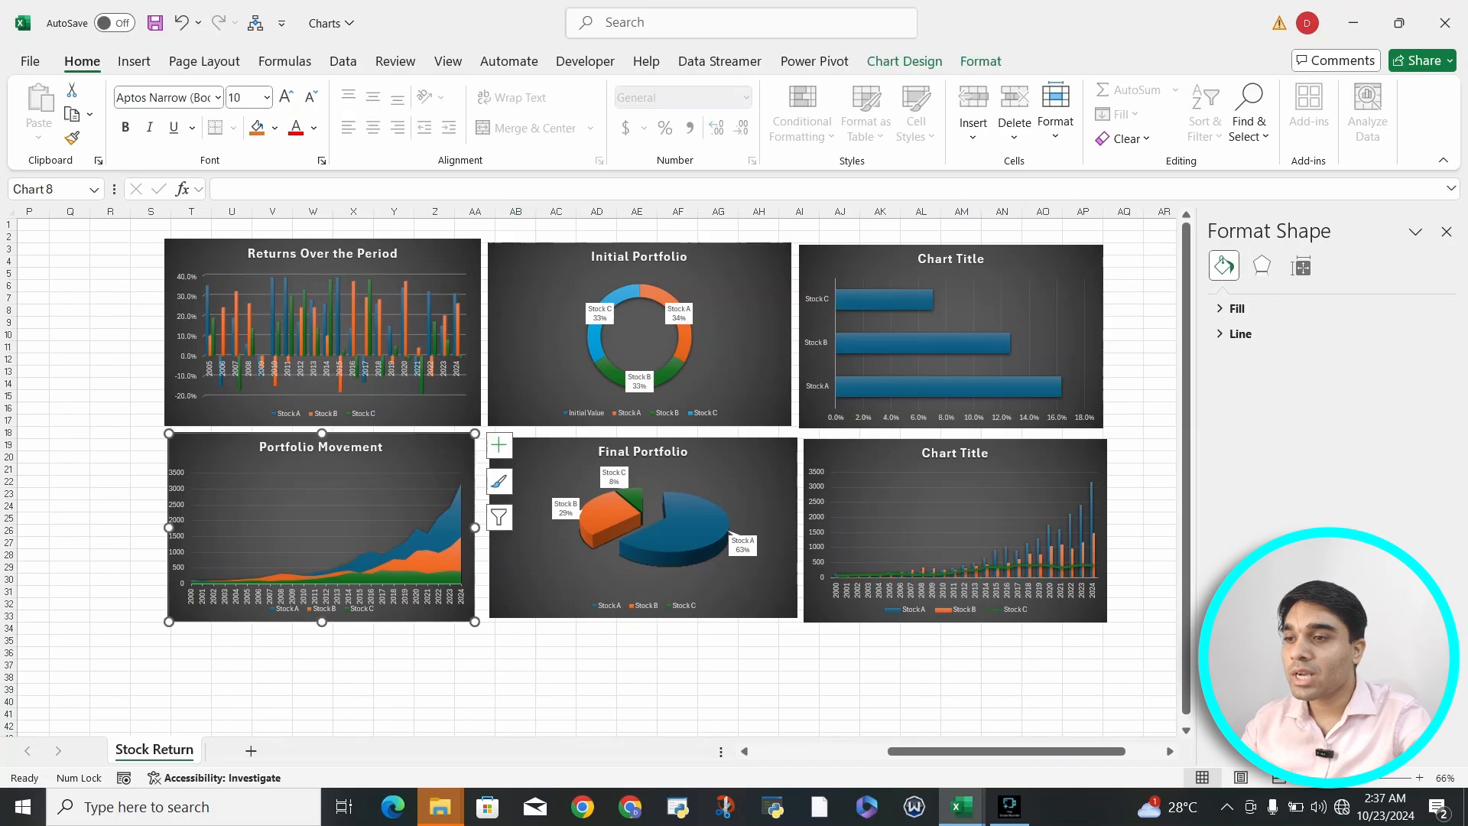
pyautogui.click(499, 445)
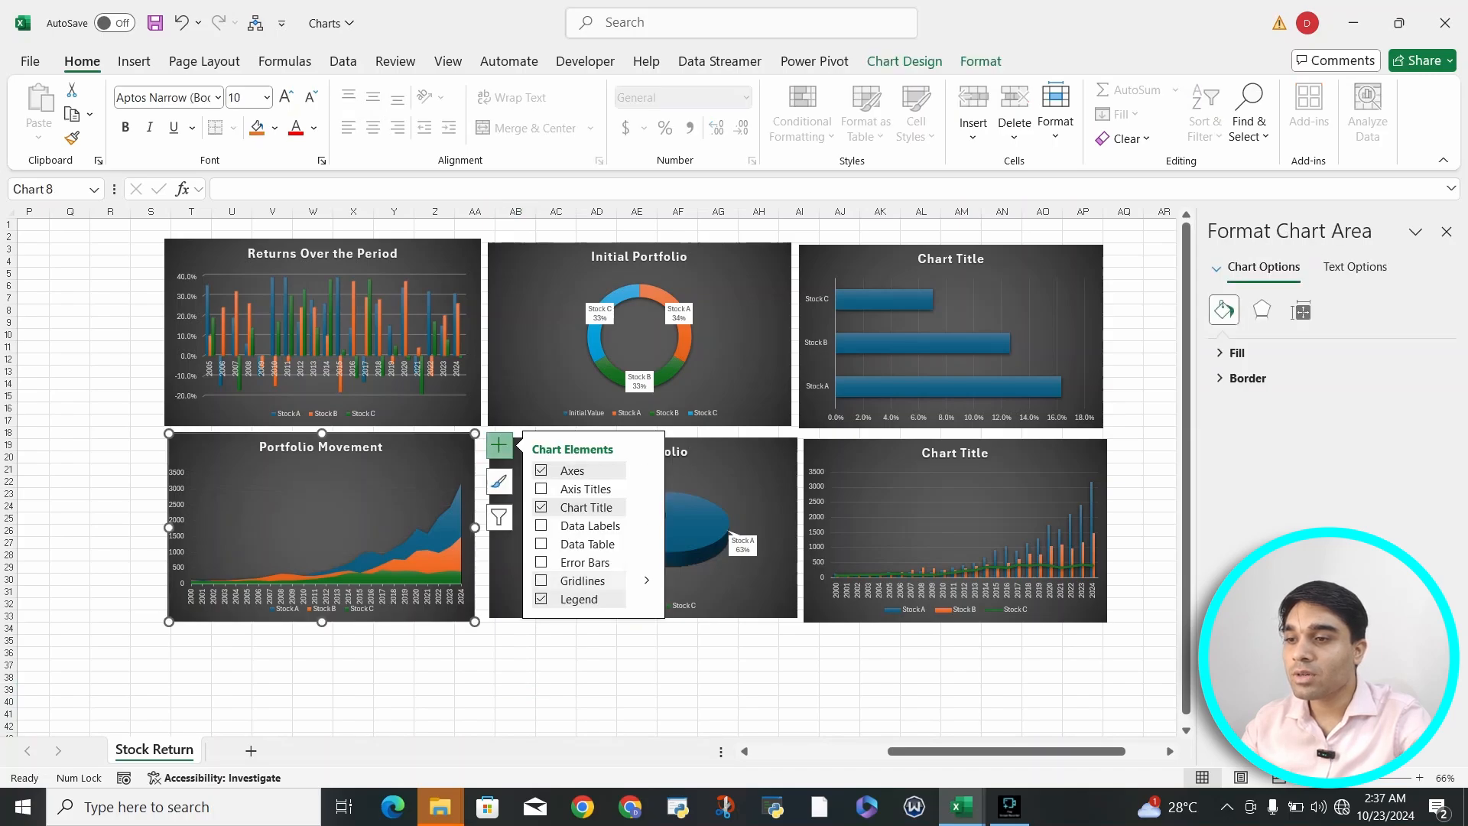
# - Remove the gridlines from the "Returns Over the Period" column chart
pyautogui.click(452, 267)
pyautogui.click(505, 252)
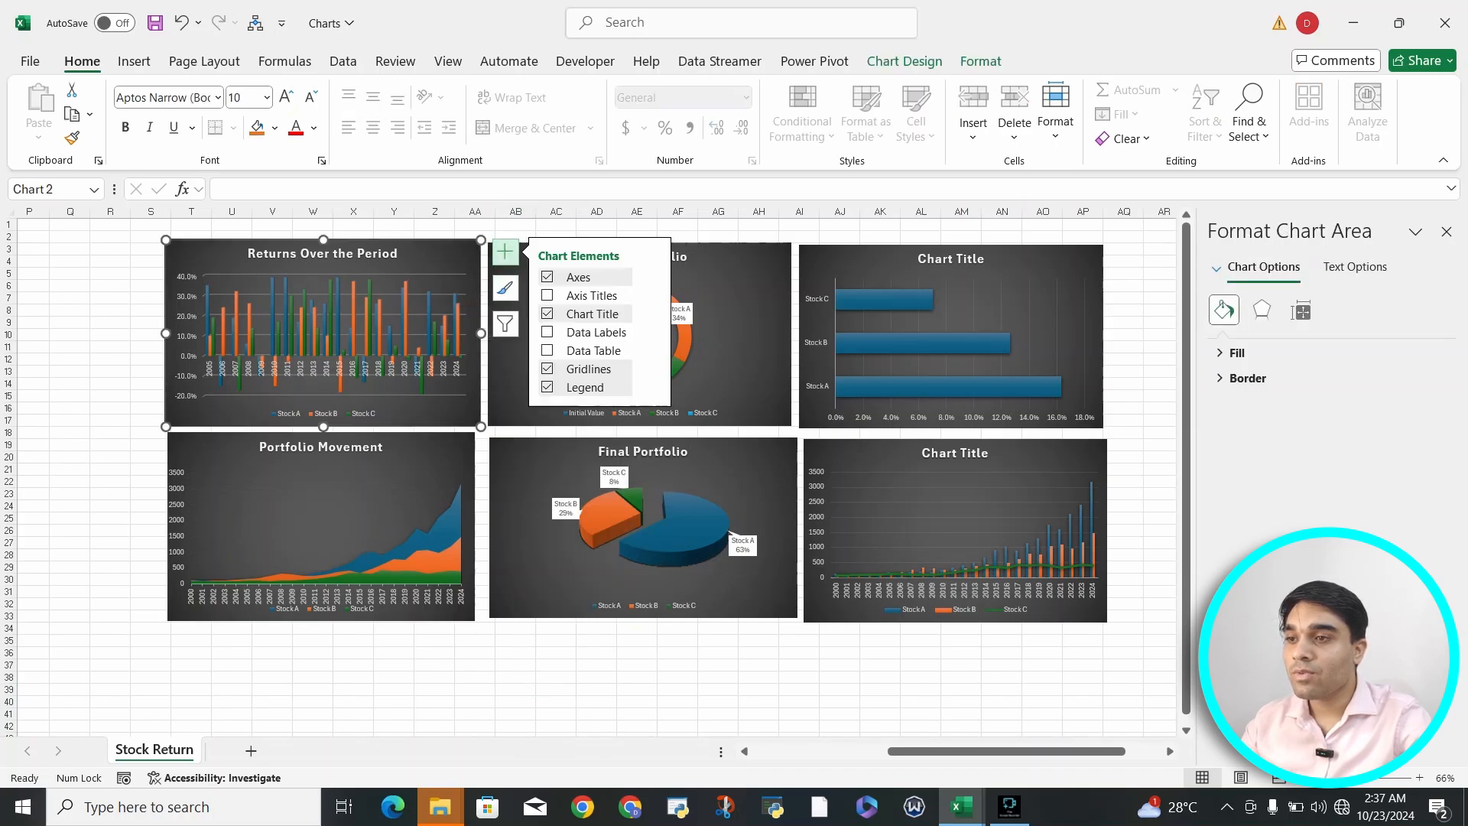
pyautogui.click(548, 368)
# - Remove the gridlines from the horizontal bar chart comparing Stock A, Stock B and Stock C
pyautogui.click(1067, 264)
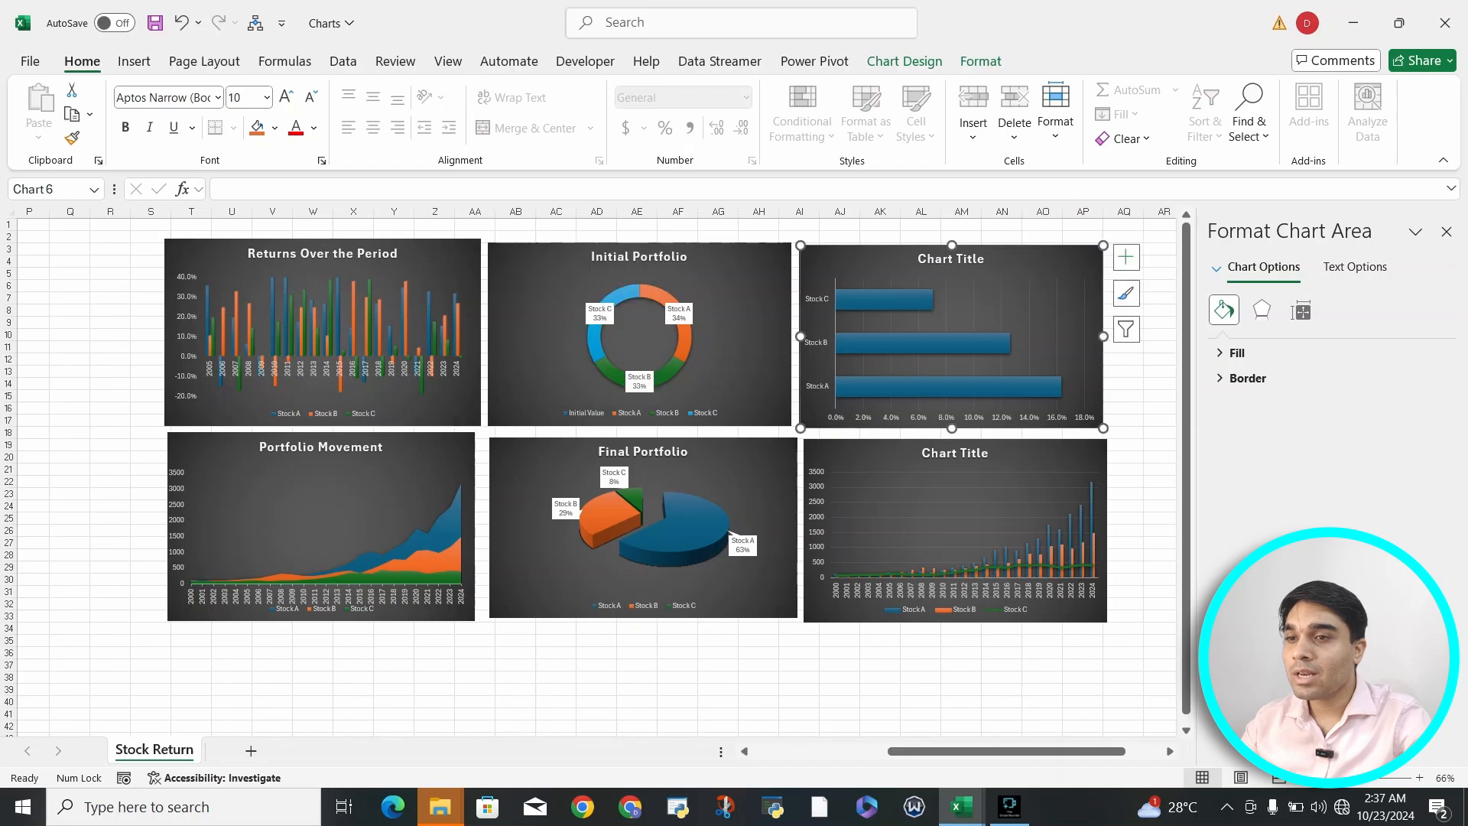
pyautogui.click(1126, 257)
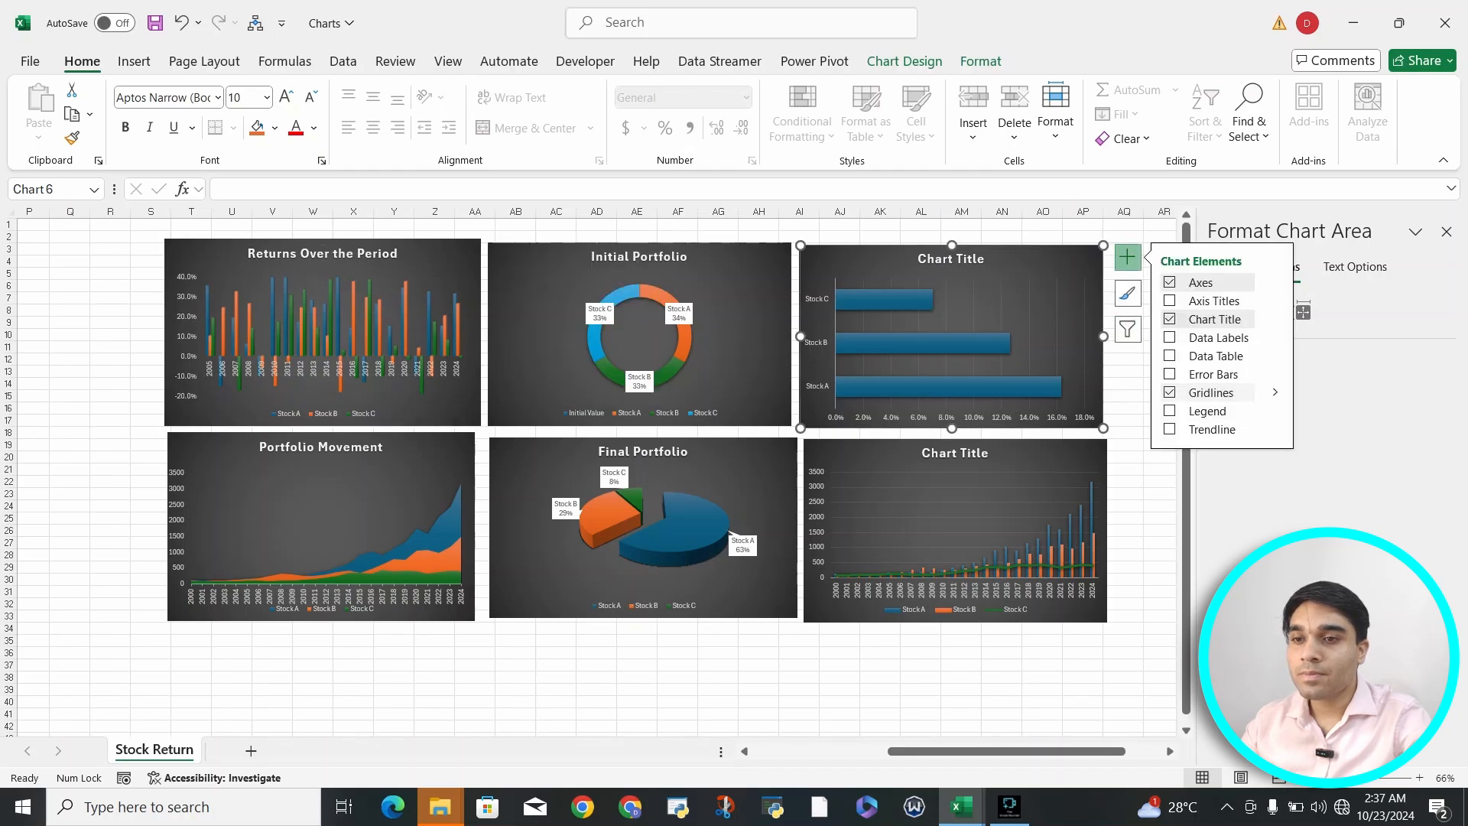
pyautogui.click(1170, 392)
# - Remove the gridlines from the combined column and line chart beneath the bar chart
pyautogui.click(1070, 458)
pyautogui.click(1131, 451)
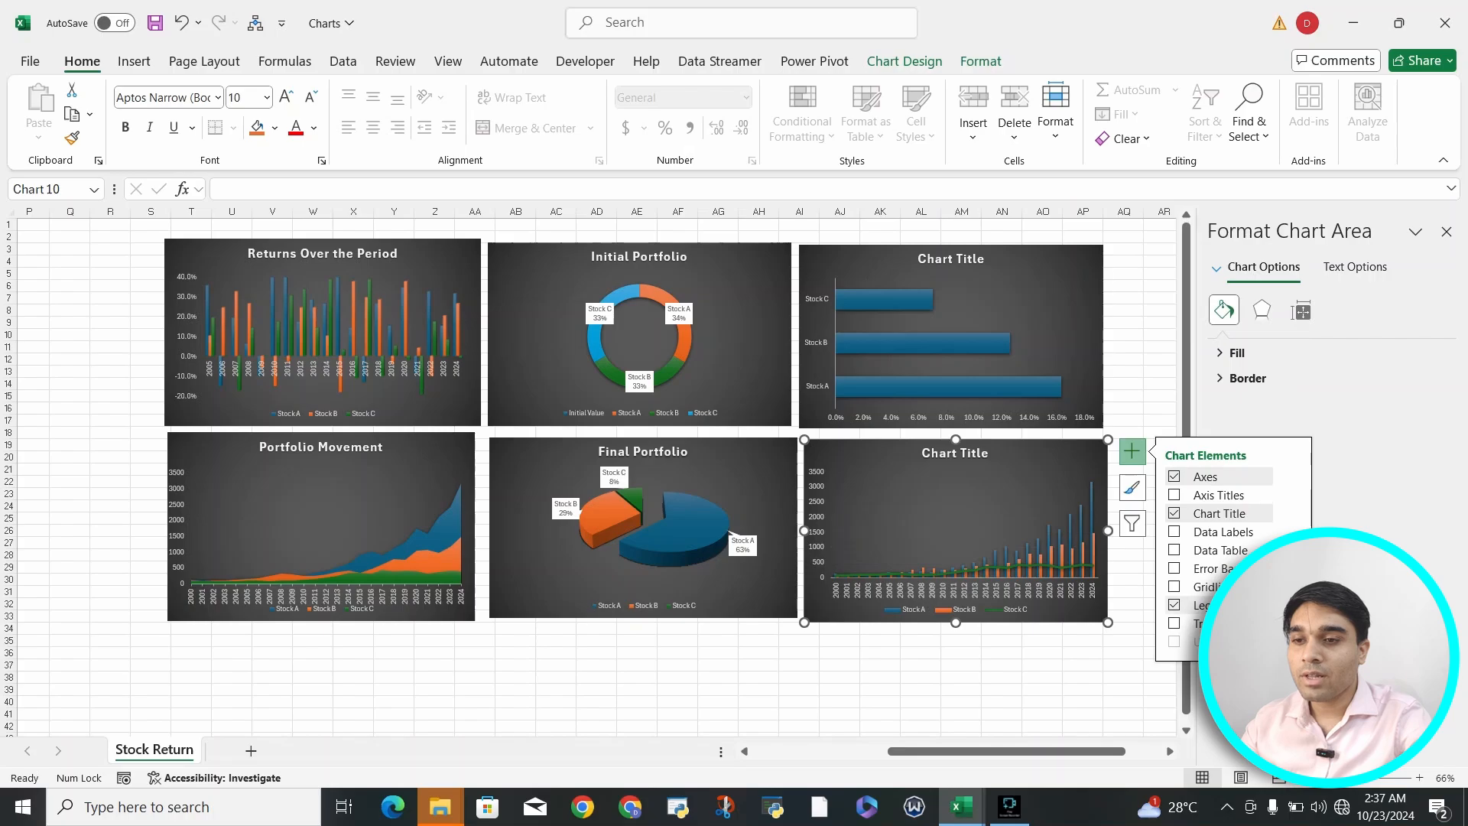
pyautogui.click(880, 734)
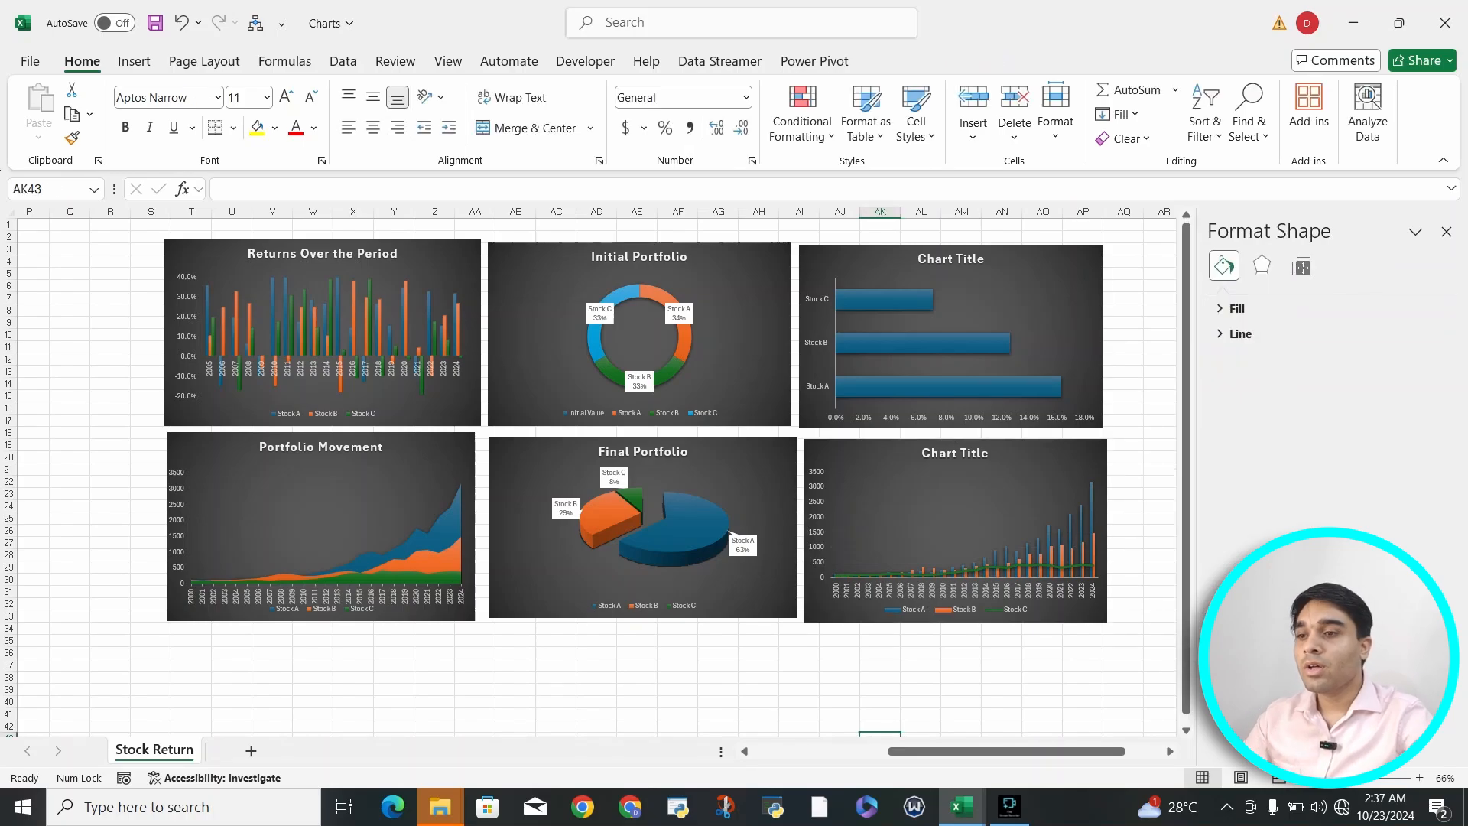
# - Try the second and third colorful palettes on the "Returns Over the Period" chart, and return it to the first colorful palette
pyautogui.scroll(1, 596, 474)
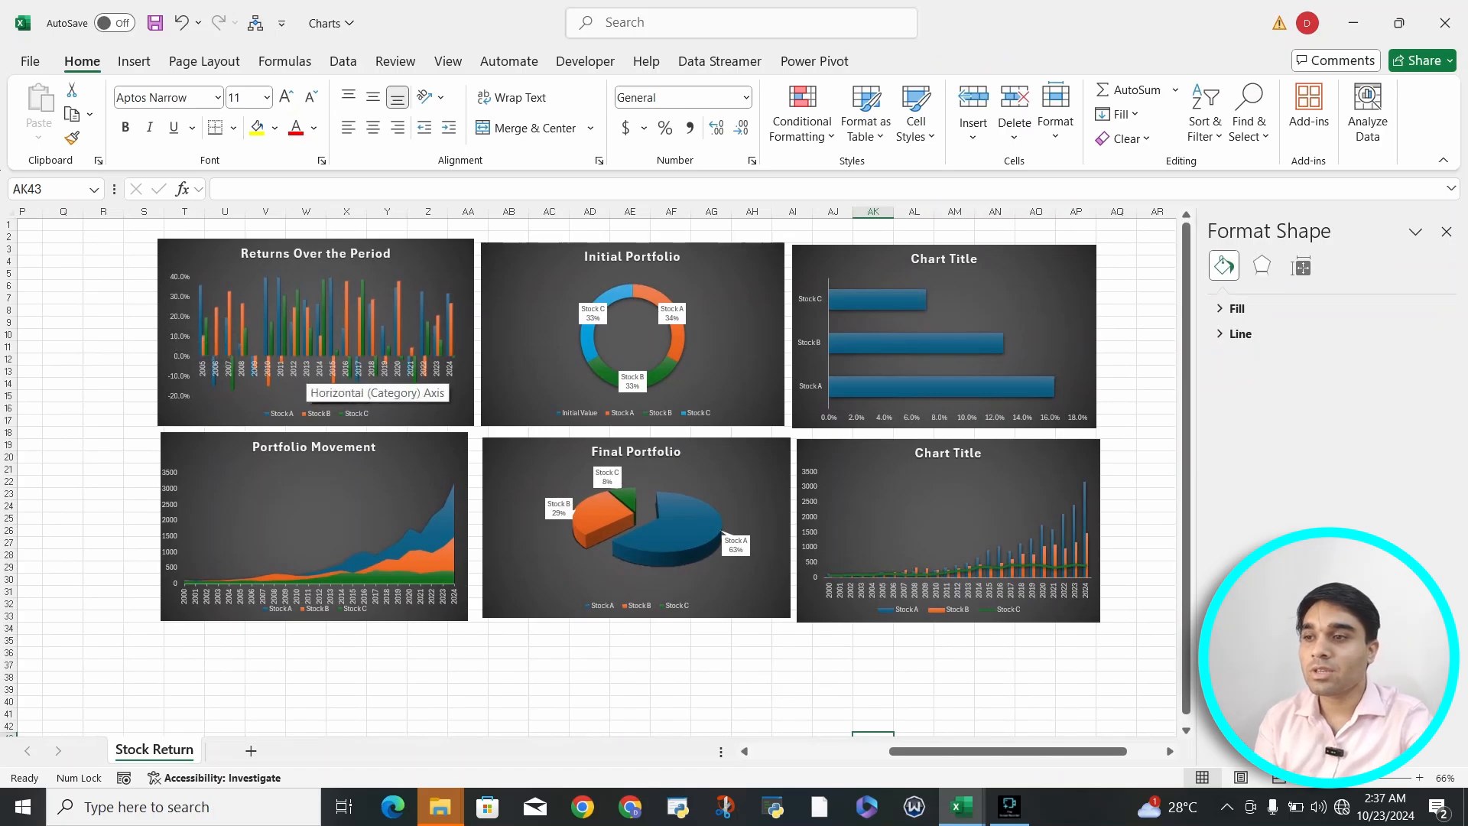
pyautogui.click(313, 414)
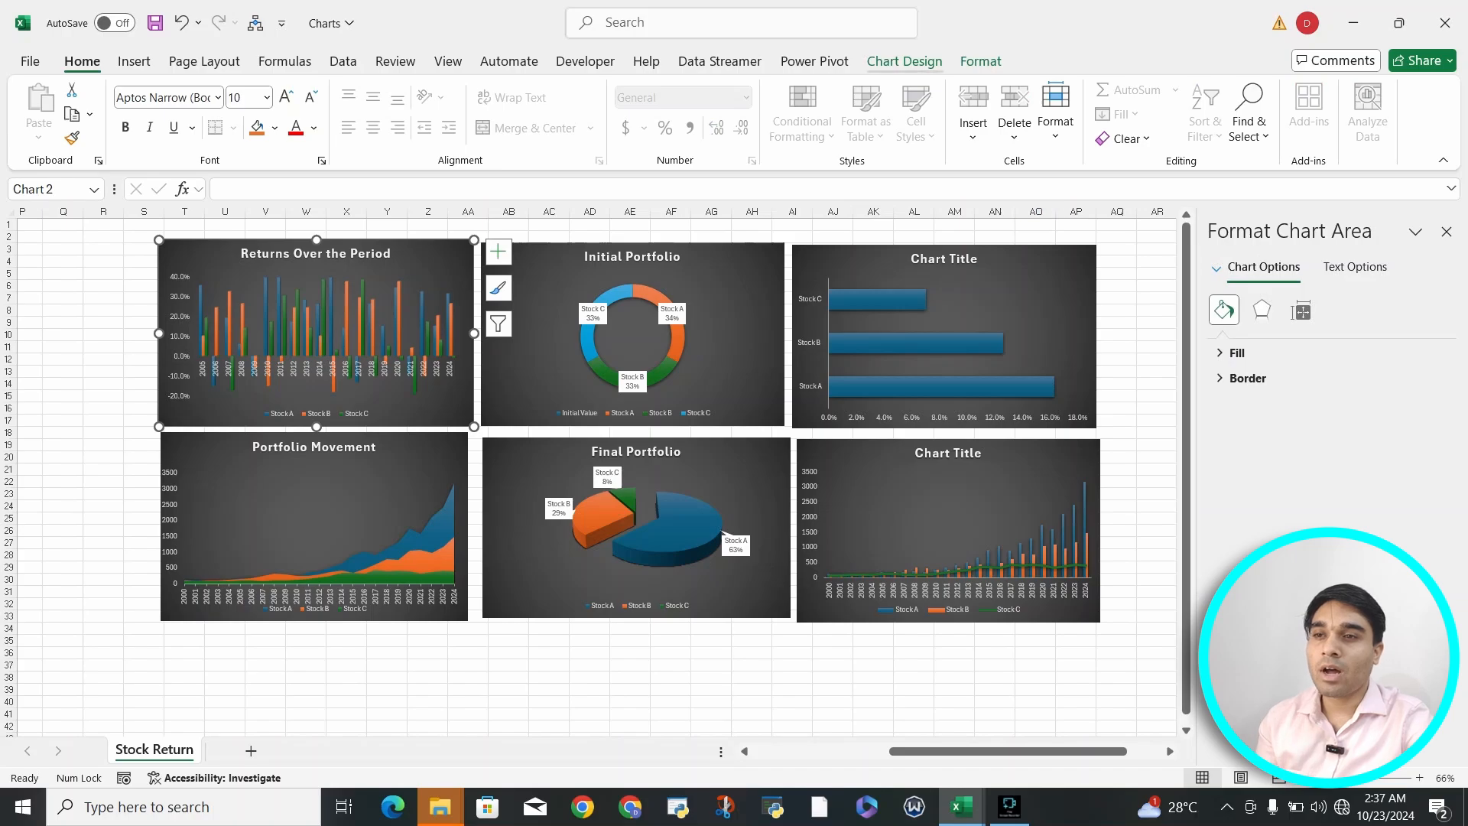
pyautogui.click(904, 61)
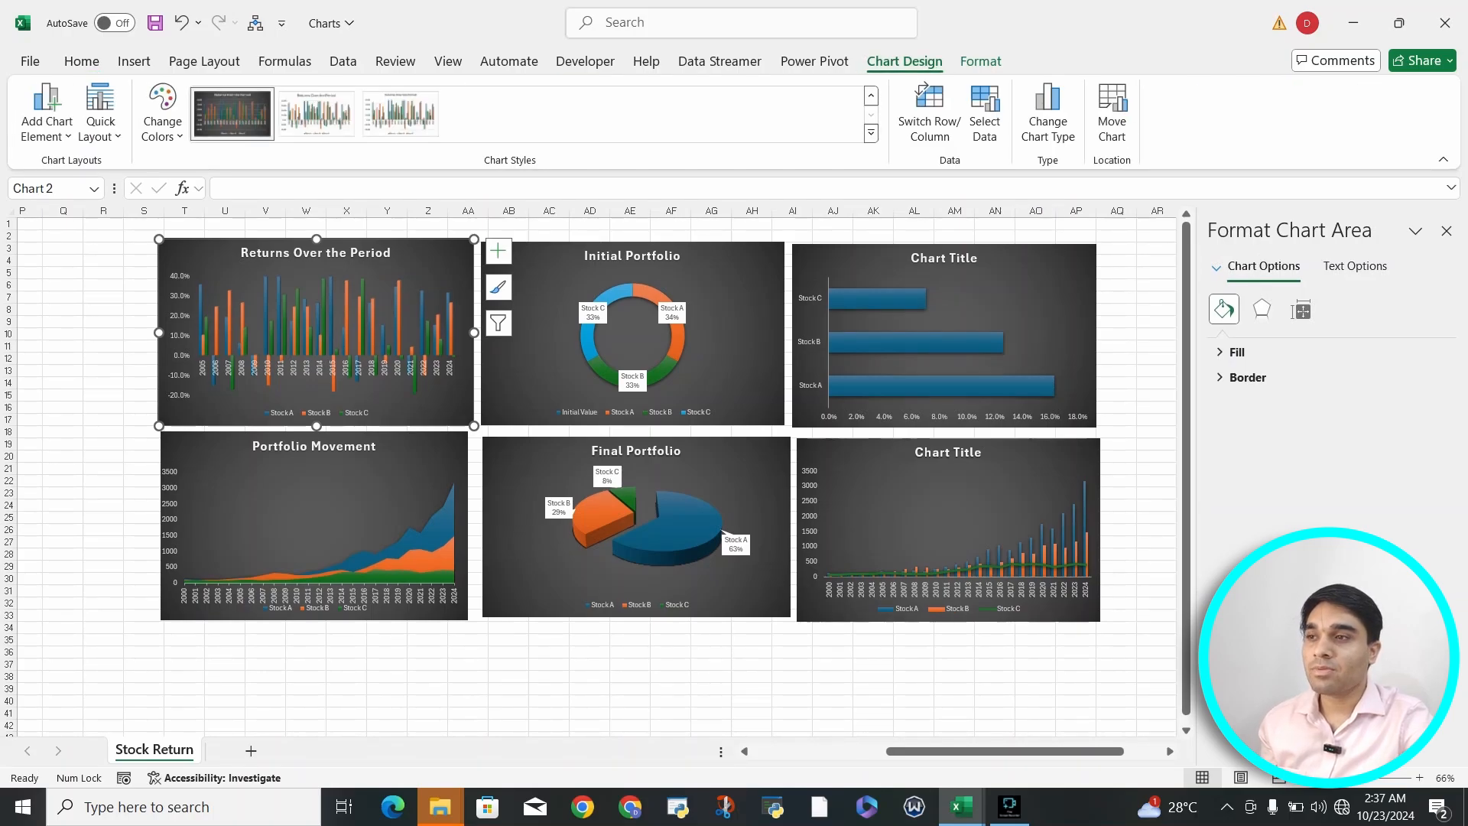
pyautogui.click(162, 115)
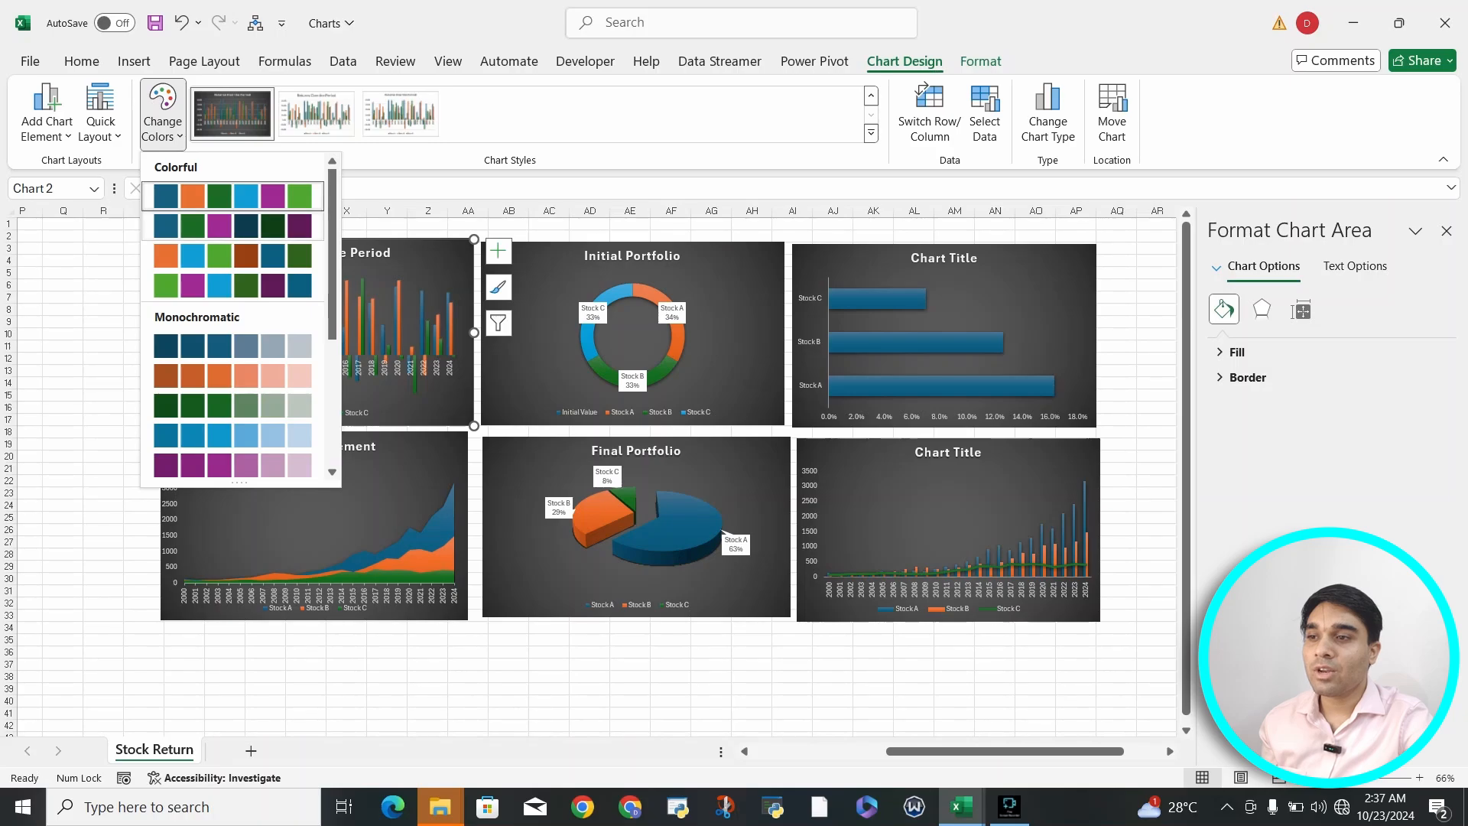
pyautogui.click(233, 225)
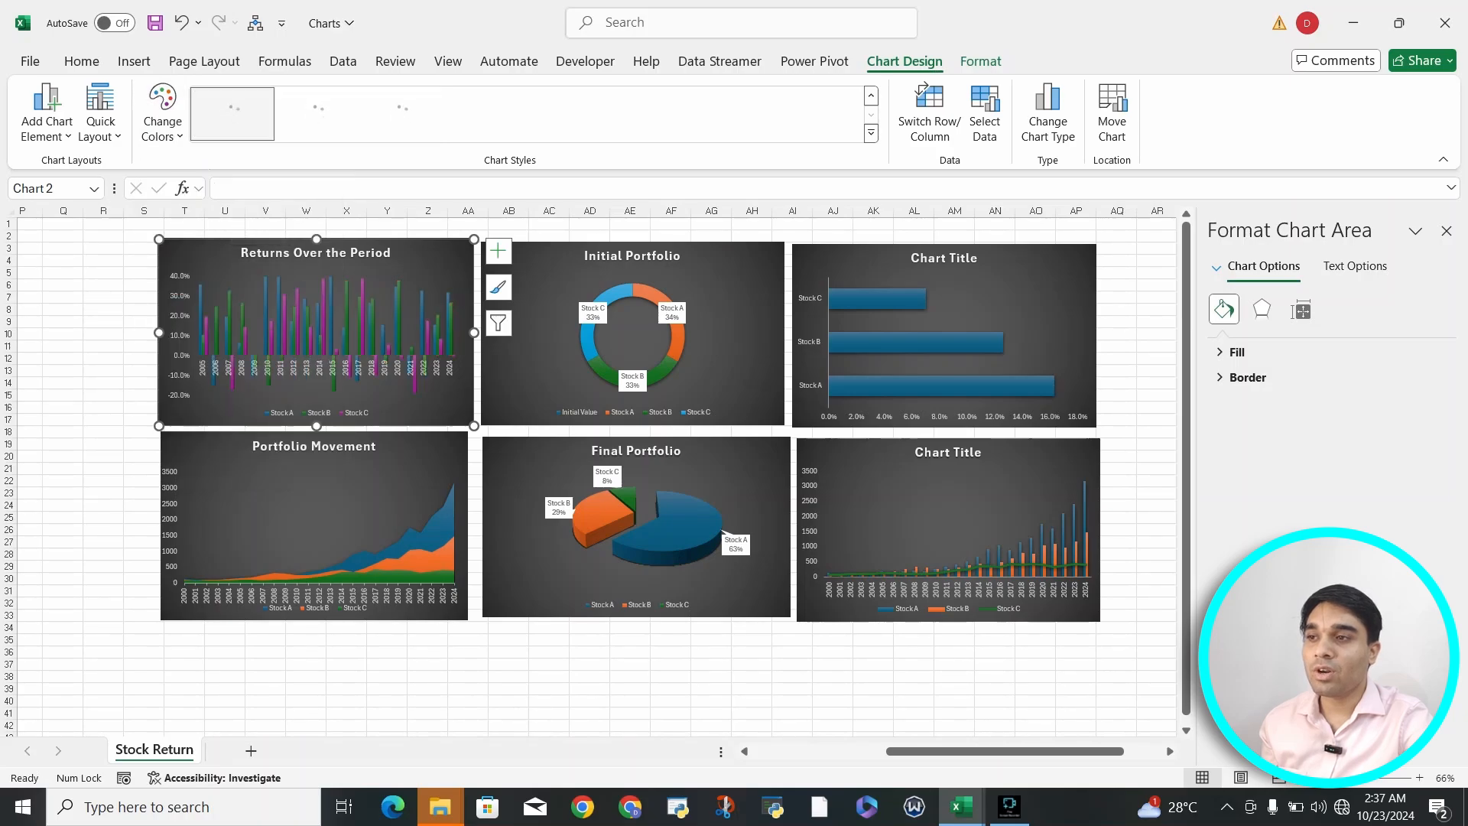
pyautogui.click(162, 115)
pyautogui.click(232, 256)
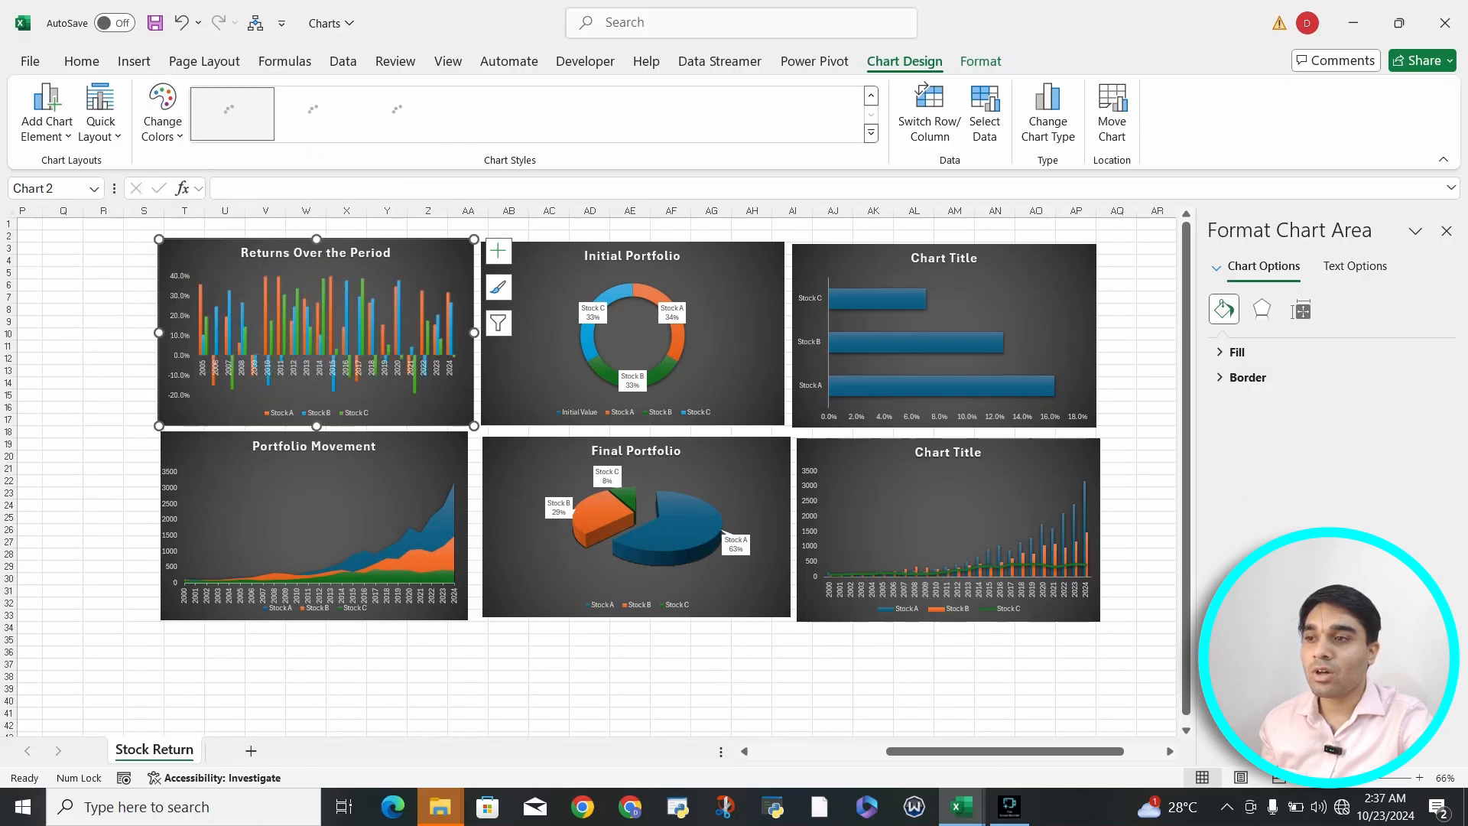
pyautogui.click(162, 115)
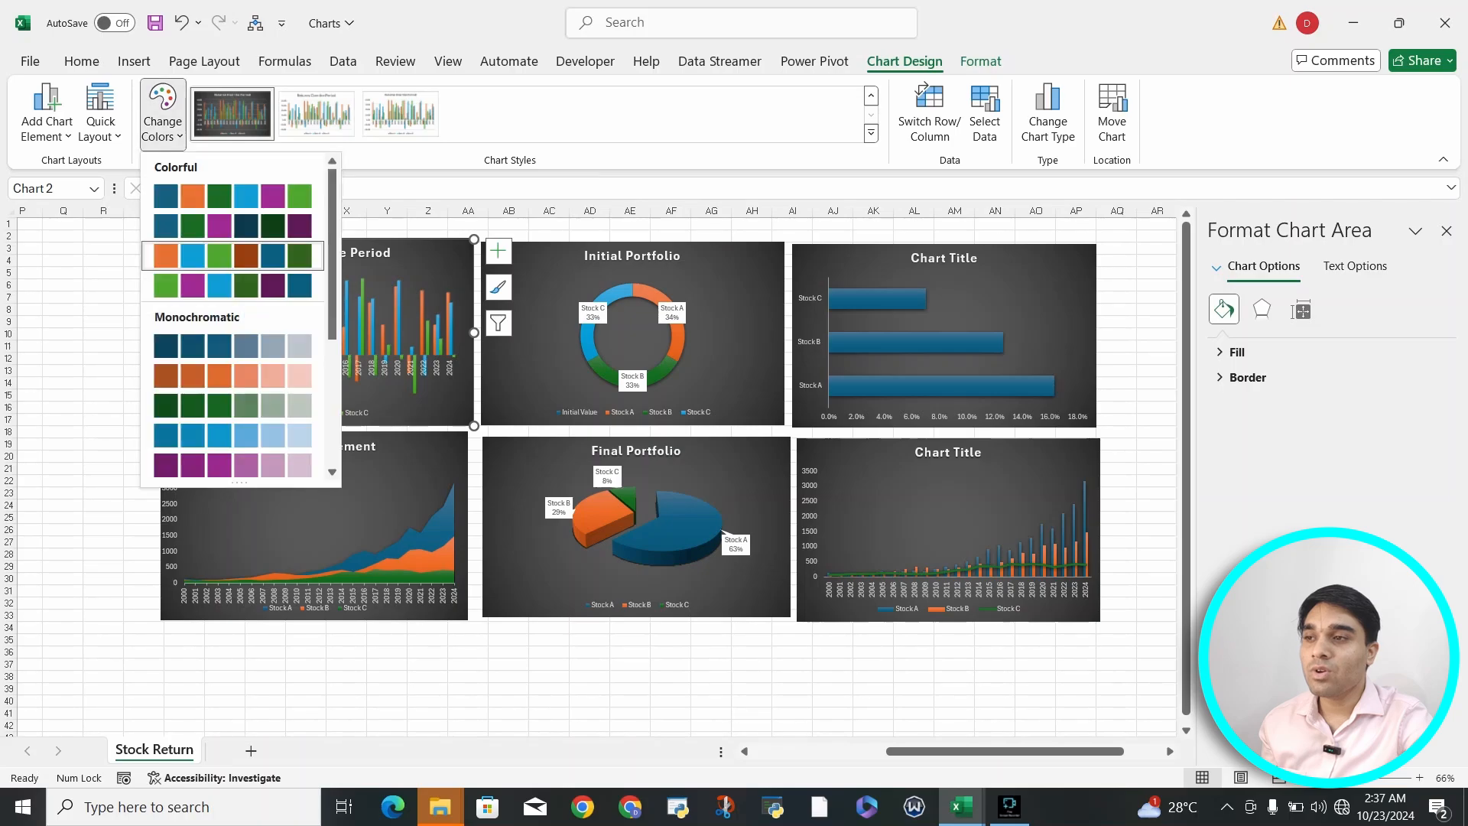
pyautogui.click(233, 196)
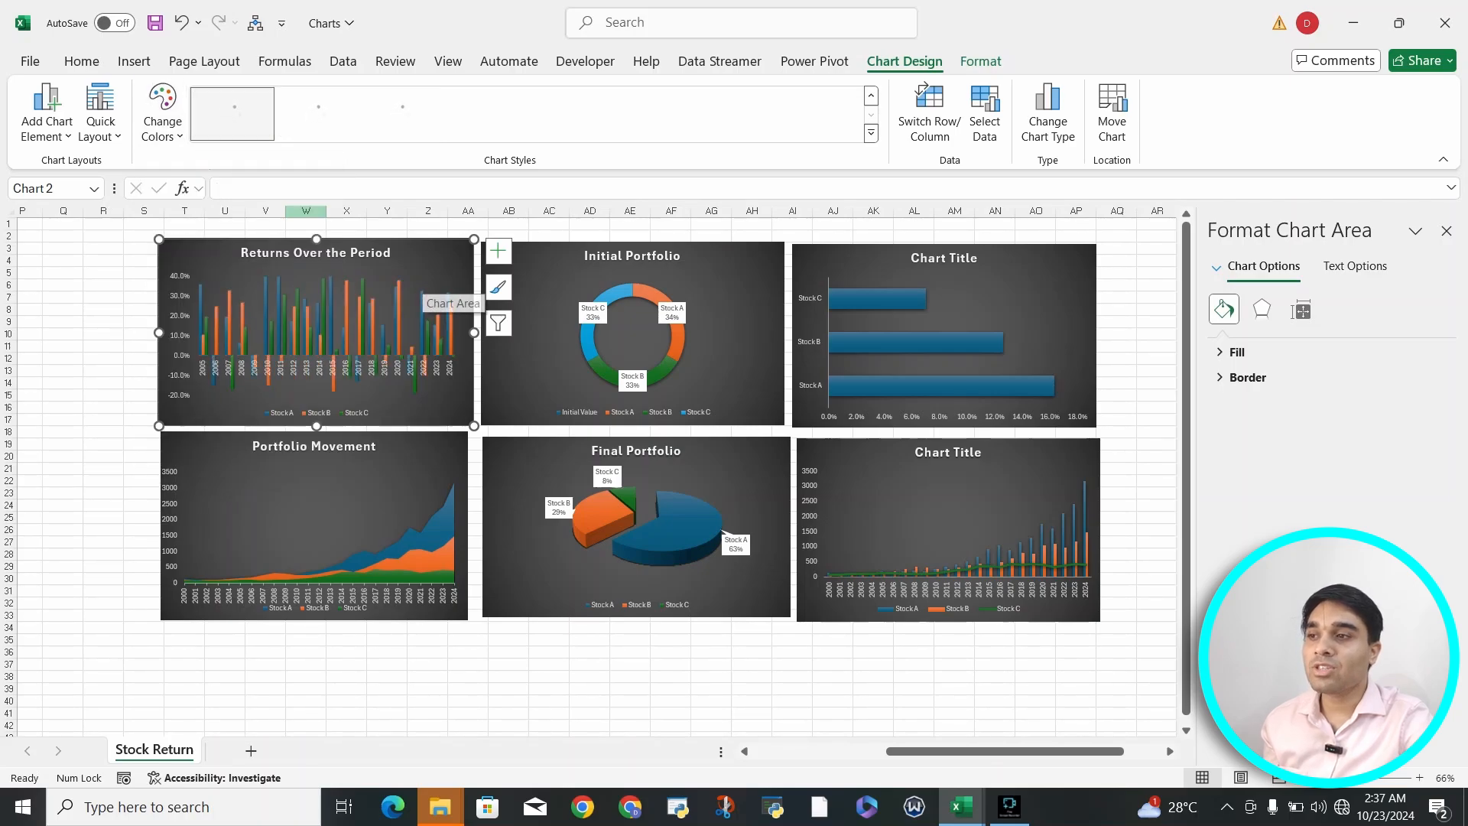
# - Close the chart area formatting pane and deselect the "Initial Portfolio" chart
pyautogui.click(162, 114)
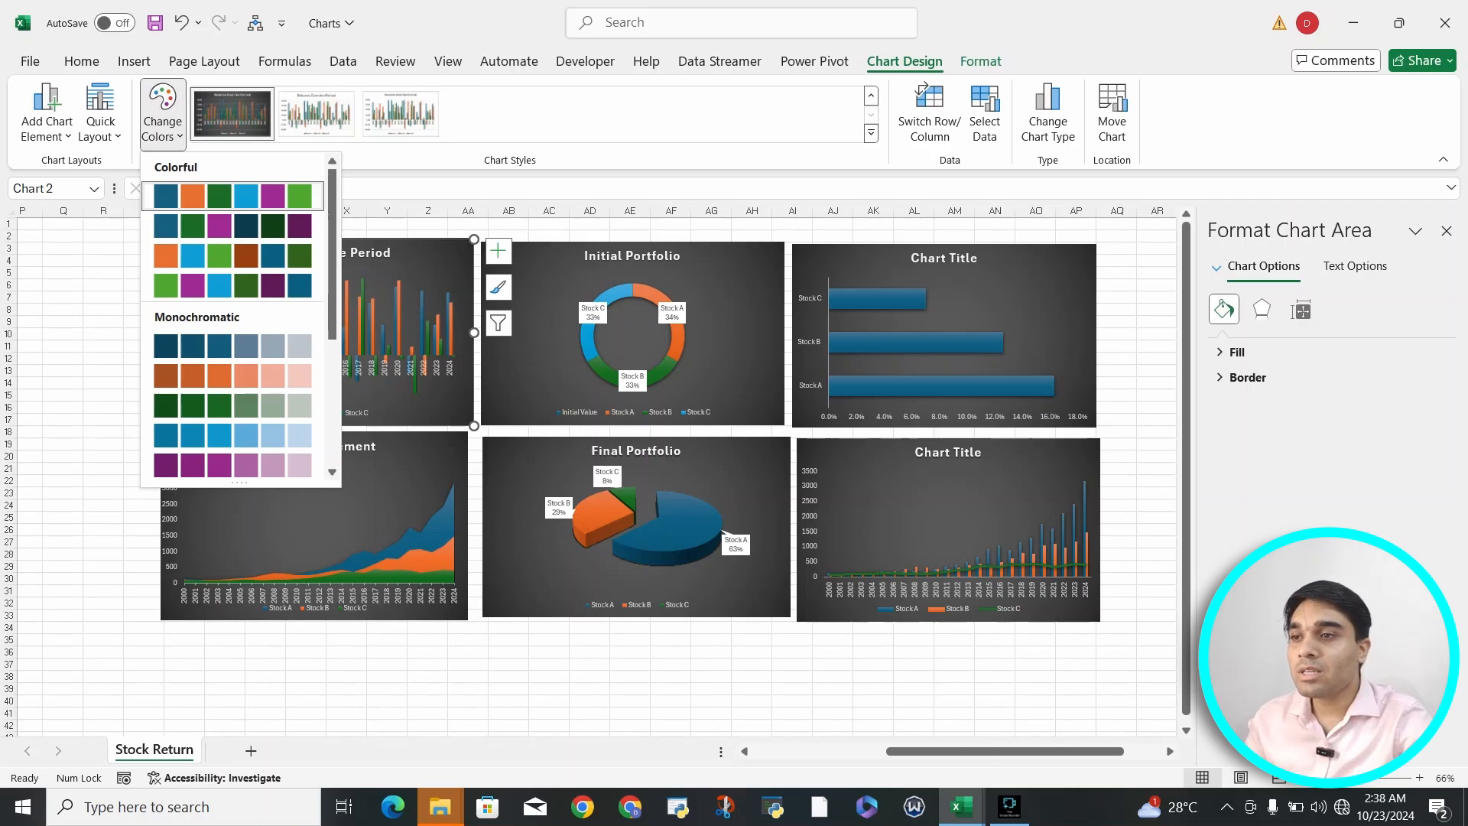
pyautogui.click(723, 290)
pyautogui.click(723, 291)
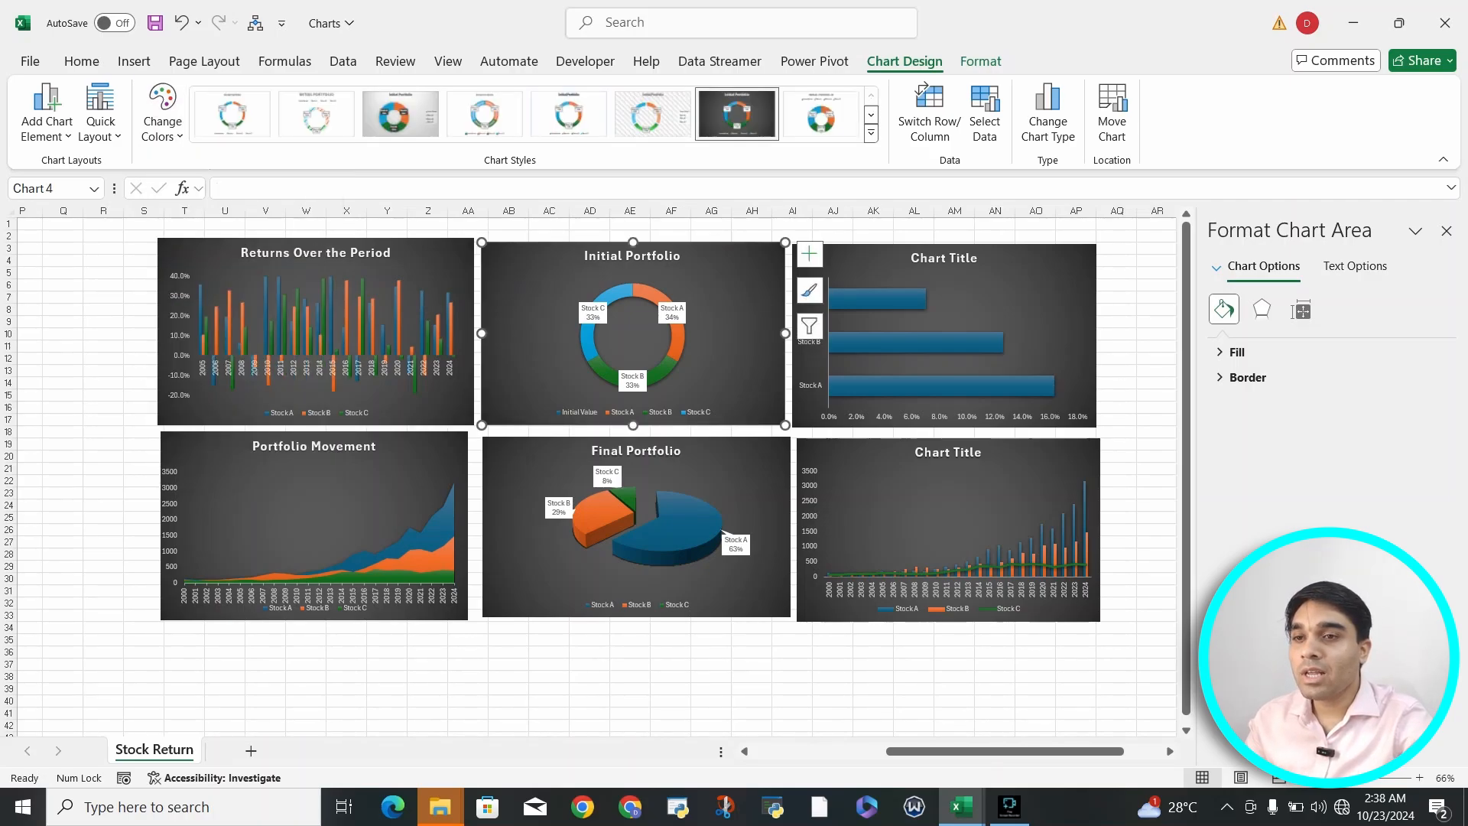
pyautogui.click(1445, 231)
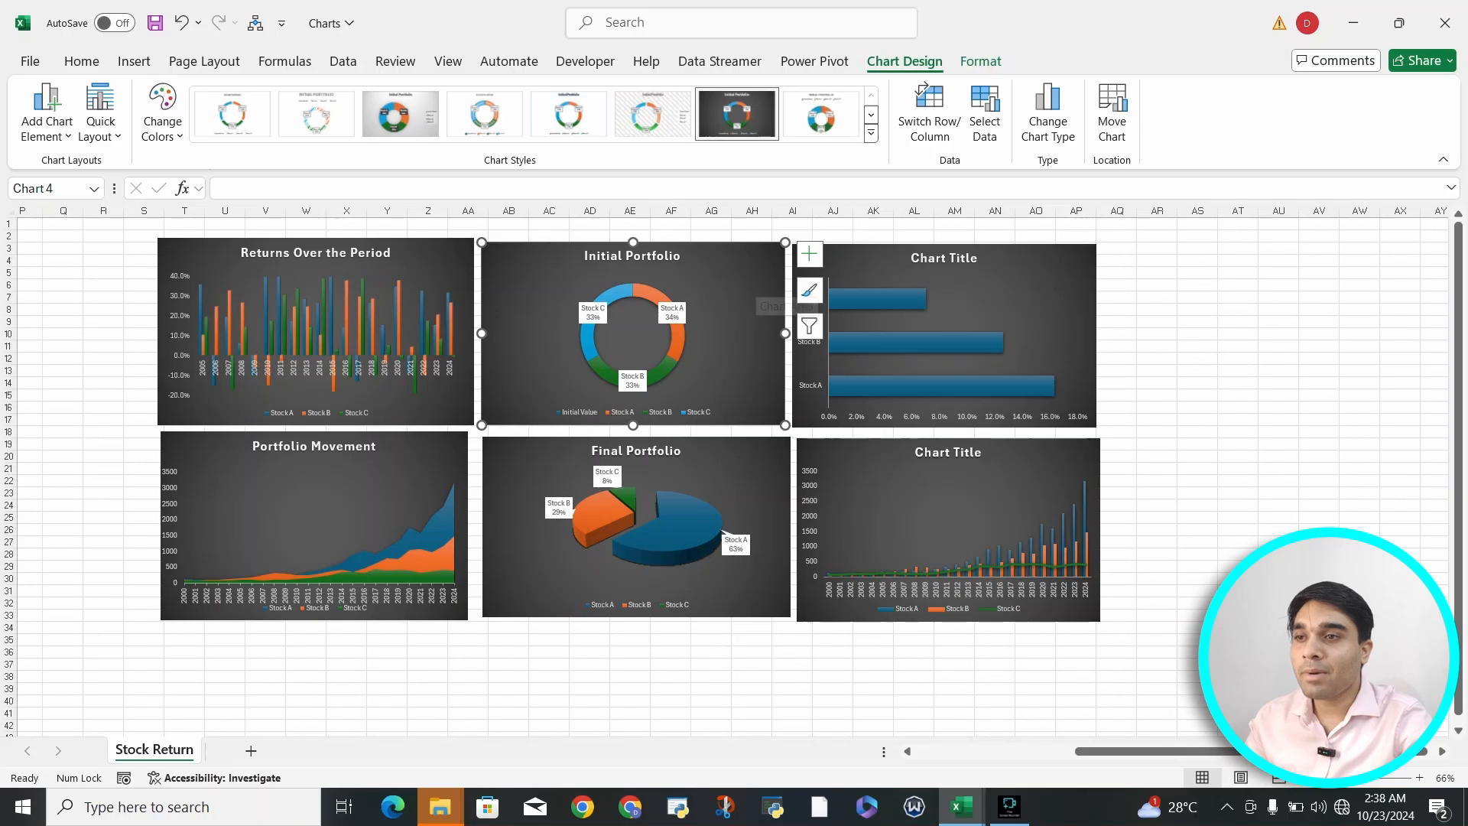
pyautogui.click(1359, 309)
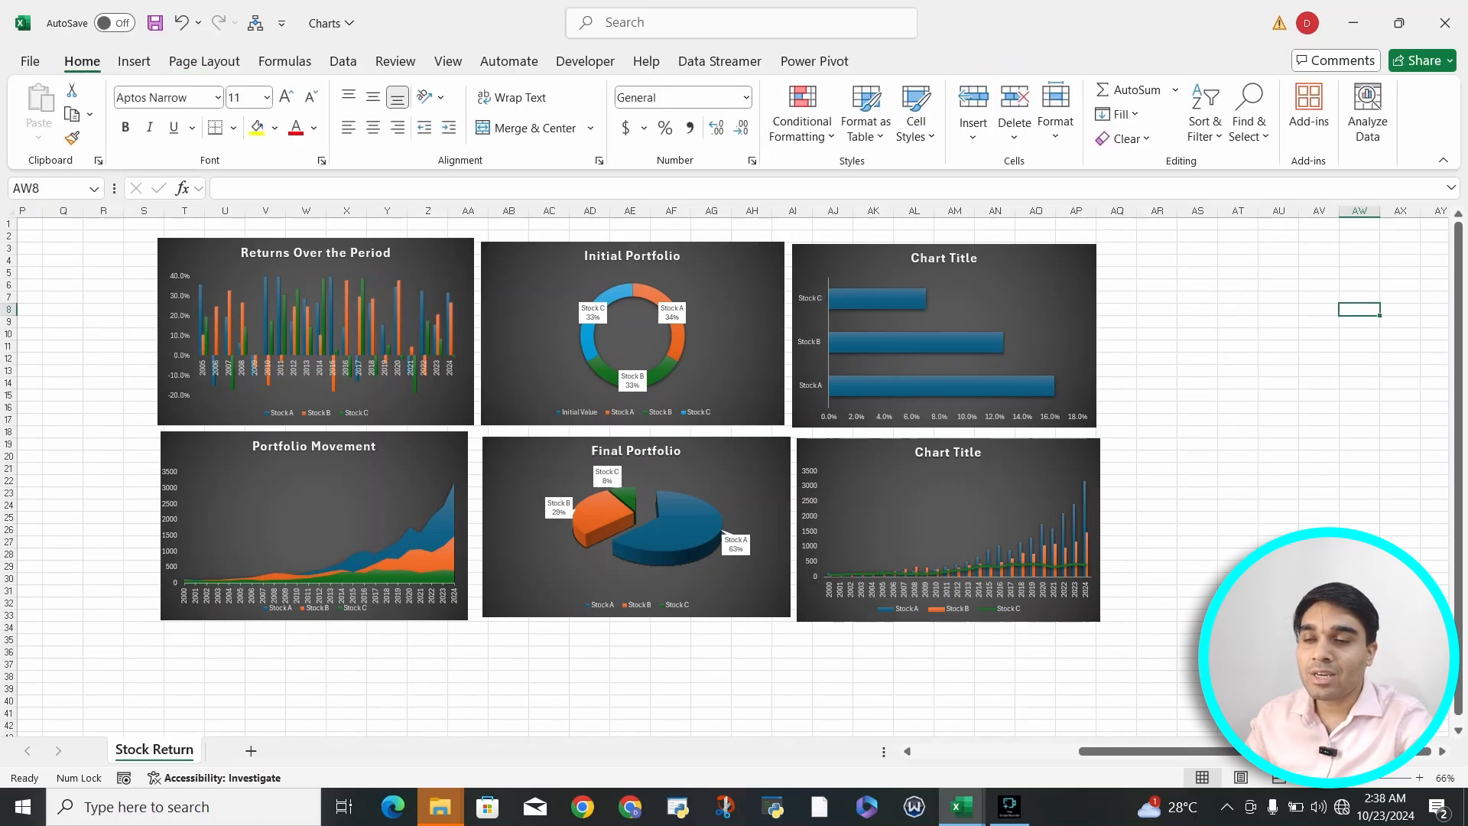
# - Preview other color palettes on the "Initial Portfolio" doughnut chart, and keep its first colorful palette
pyautogui.click(727, 285)
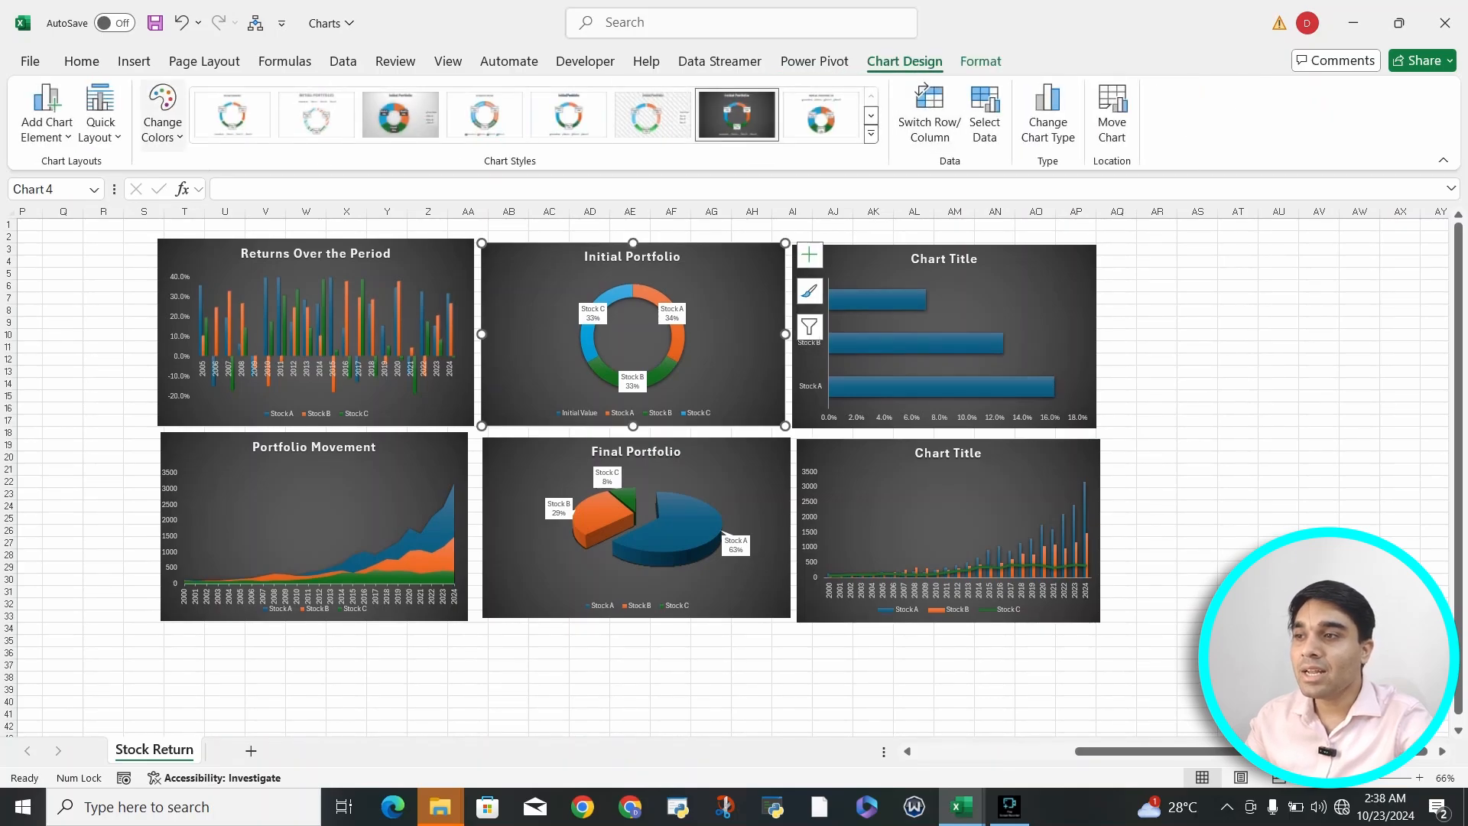
pyautogui.click(162, 123)
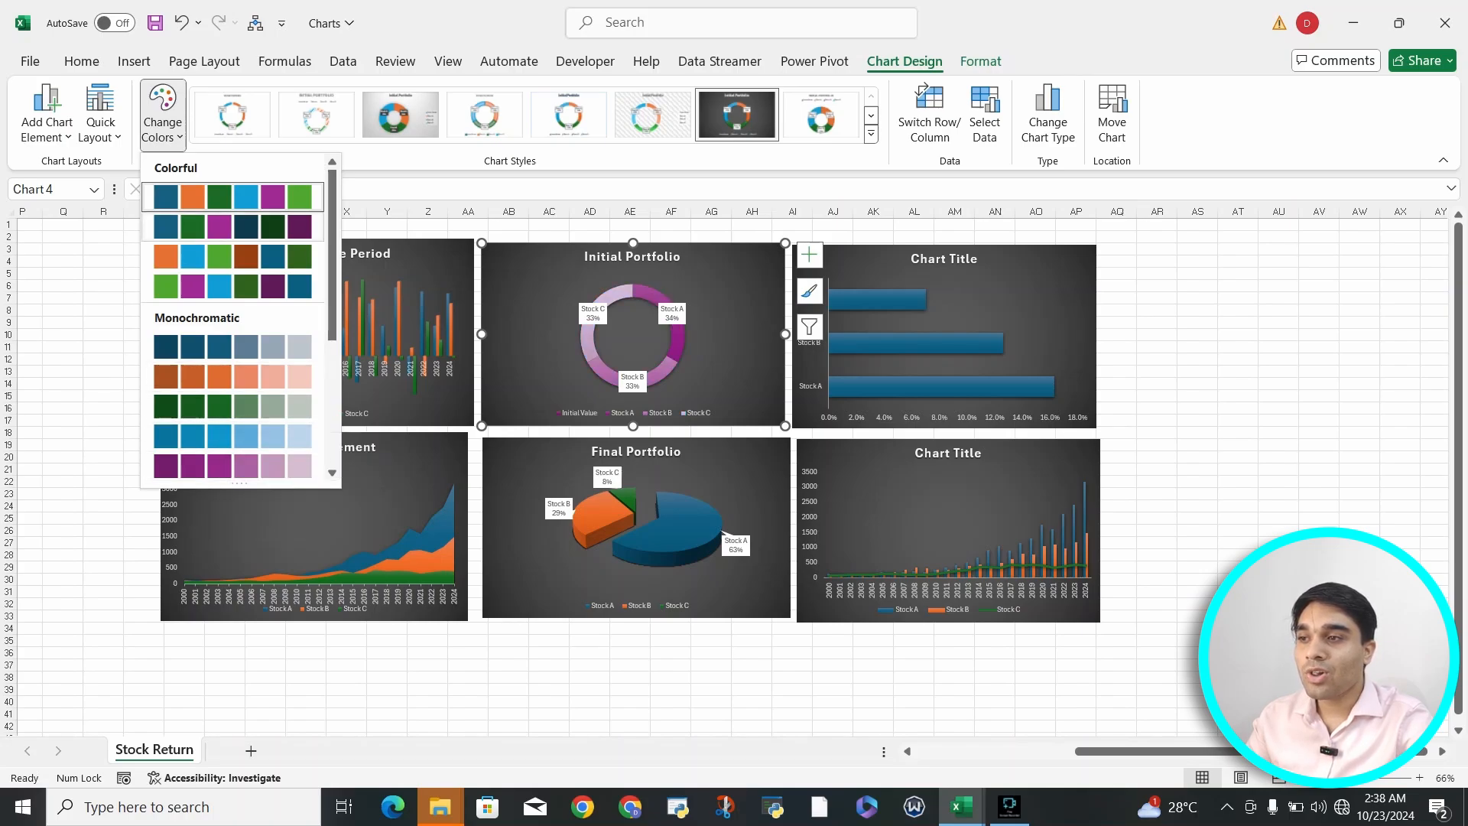
pyautogui.click(271, 201)
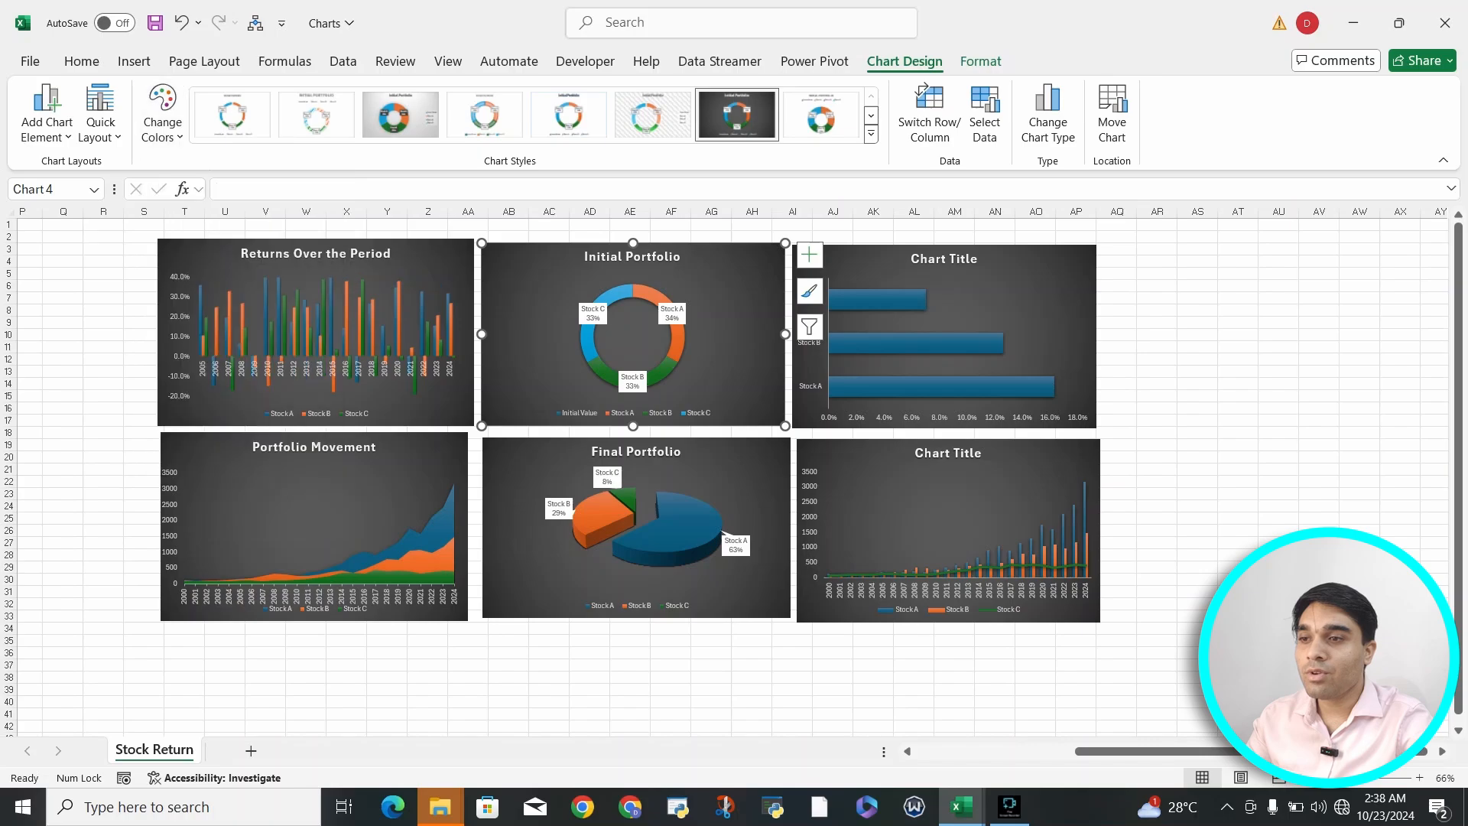
# - Try several colorful palettes and the monochromatic orange one on the horizontal bar chart, and settle on the monochromatic blue palette
pyautogui.click(1024, 272)
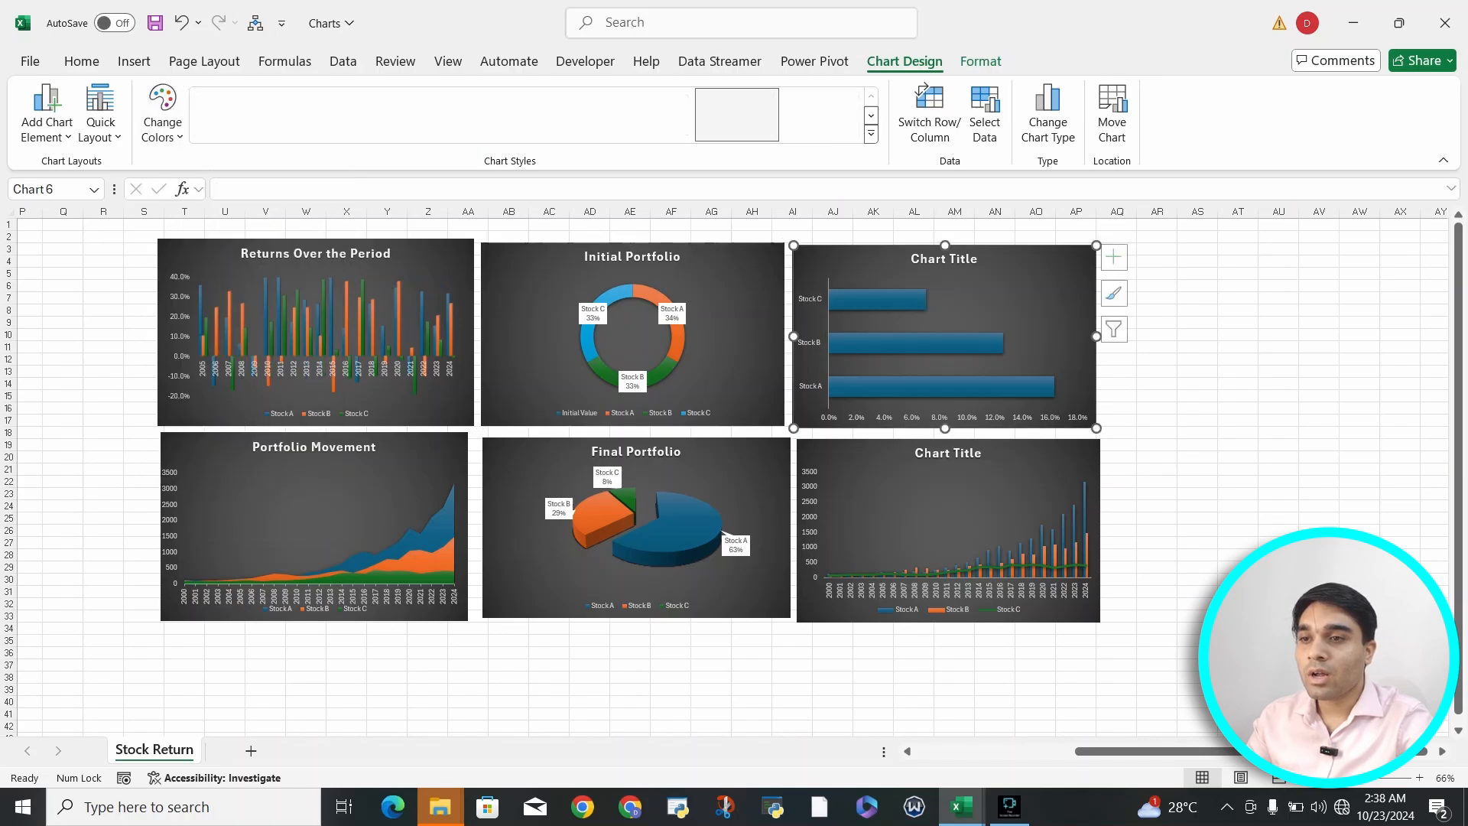
pyautogui.click(163, 114)
pyautogui.click(233, 197)
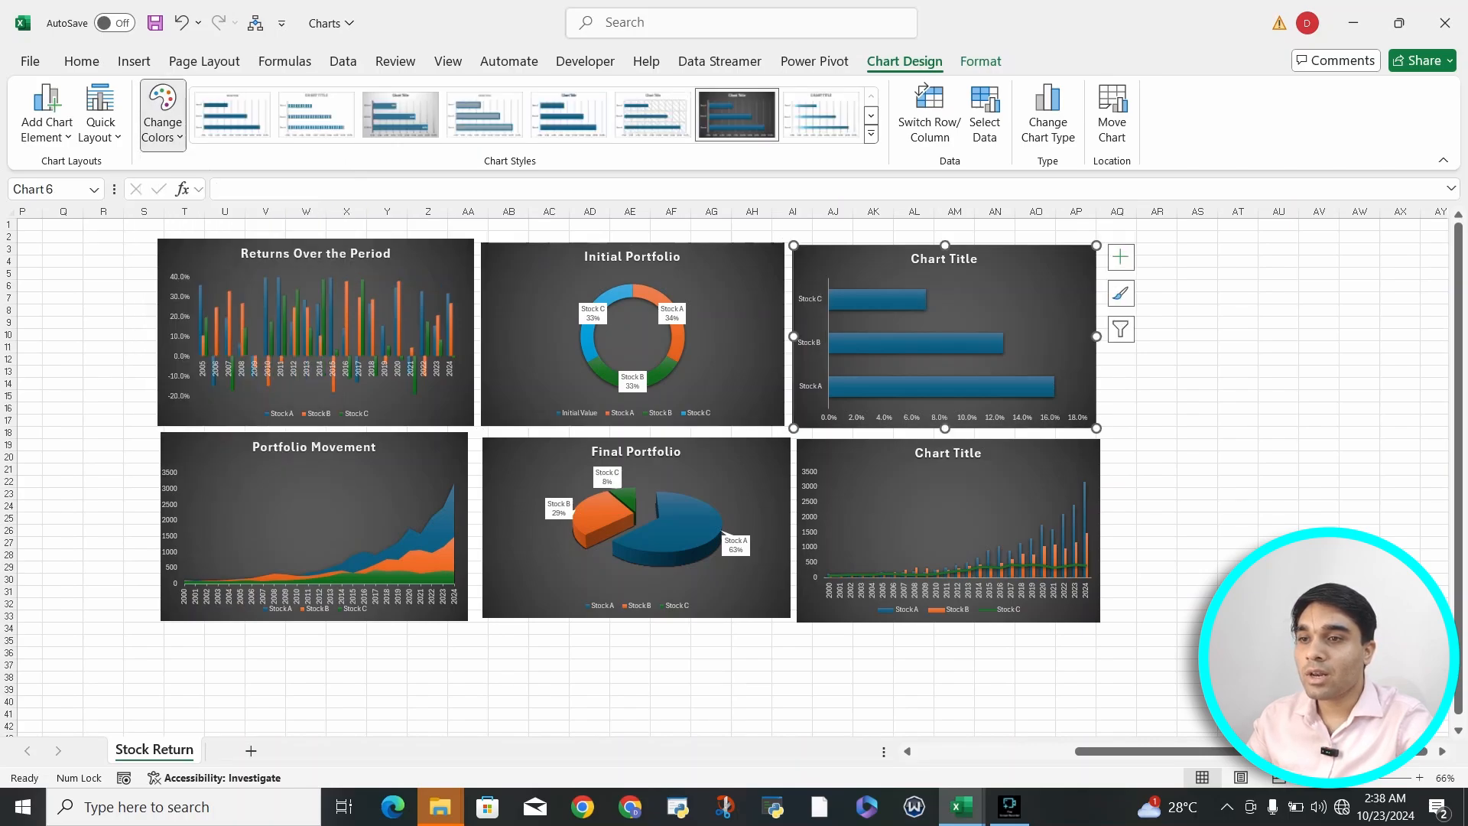
pyautogui.click(163, 114)
pyautogui.click(233, 227)
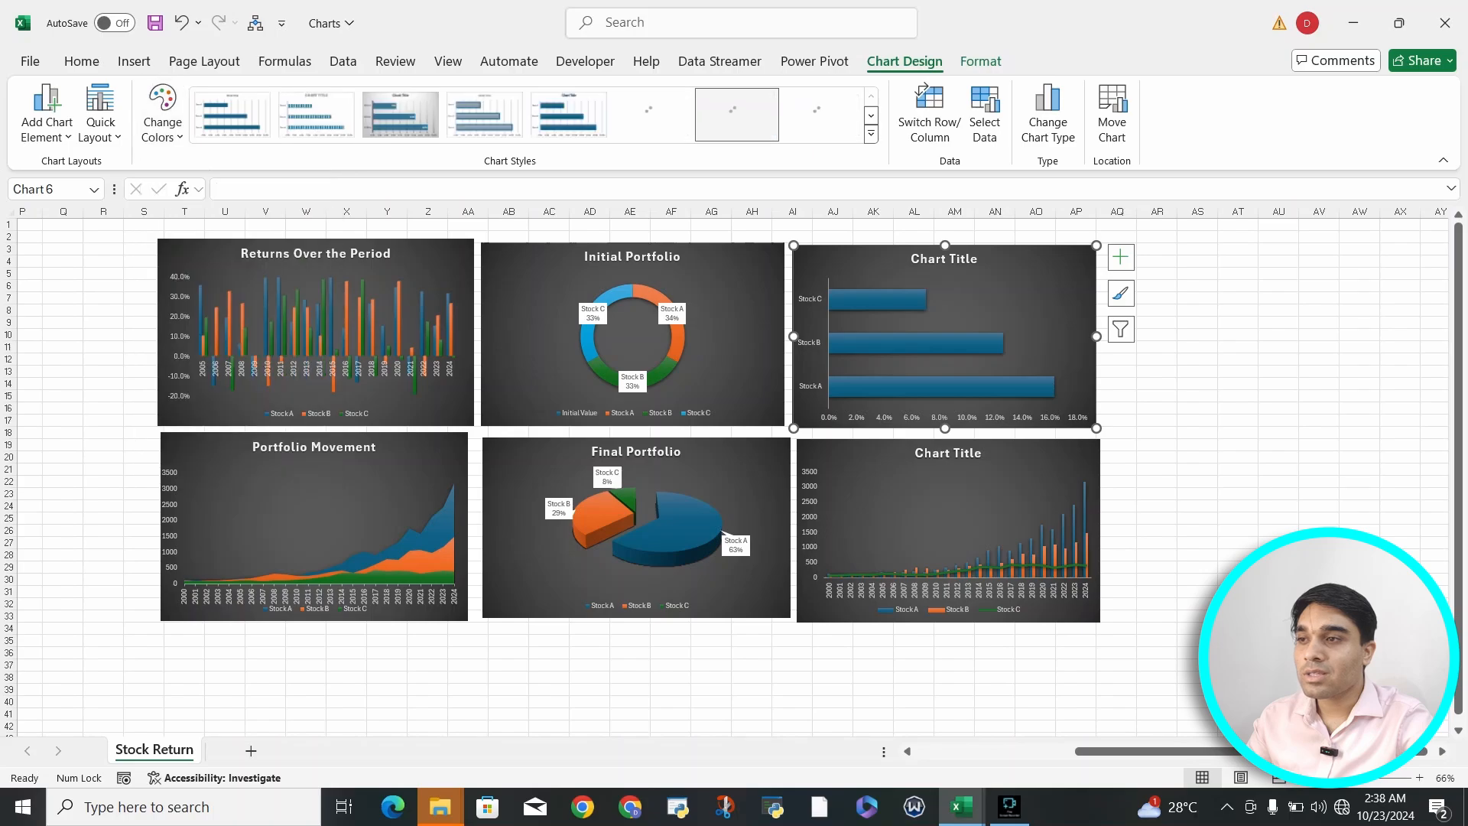
pyautogui.click(163, 115)
pyautogui.click(234, 376)
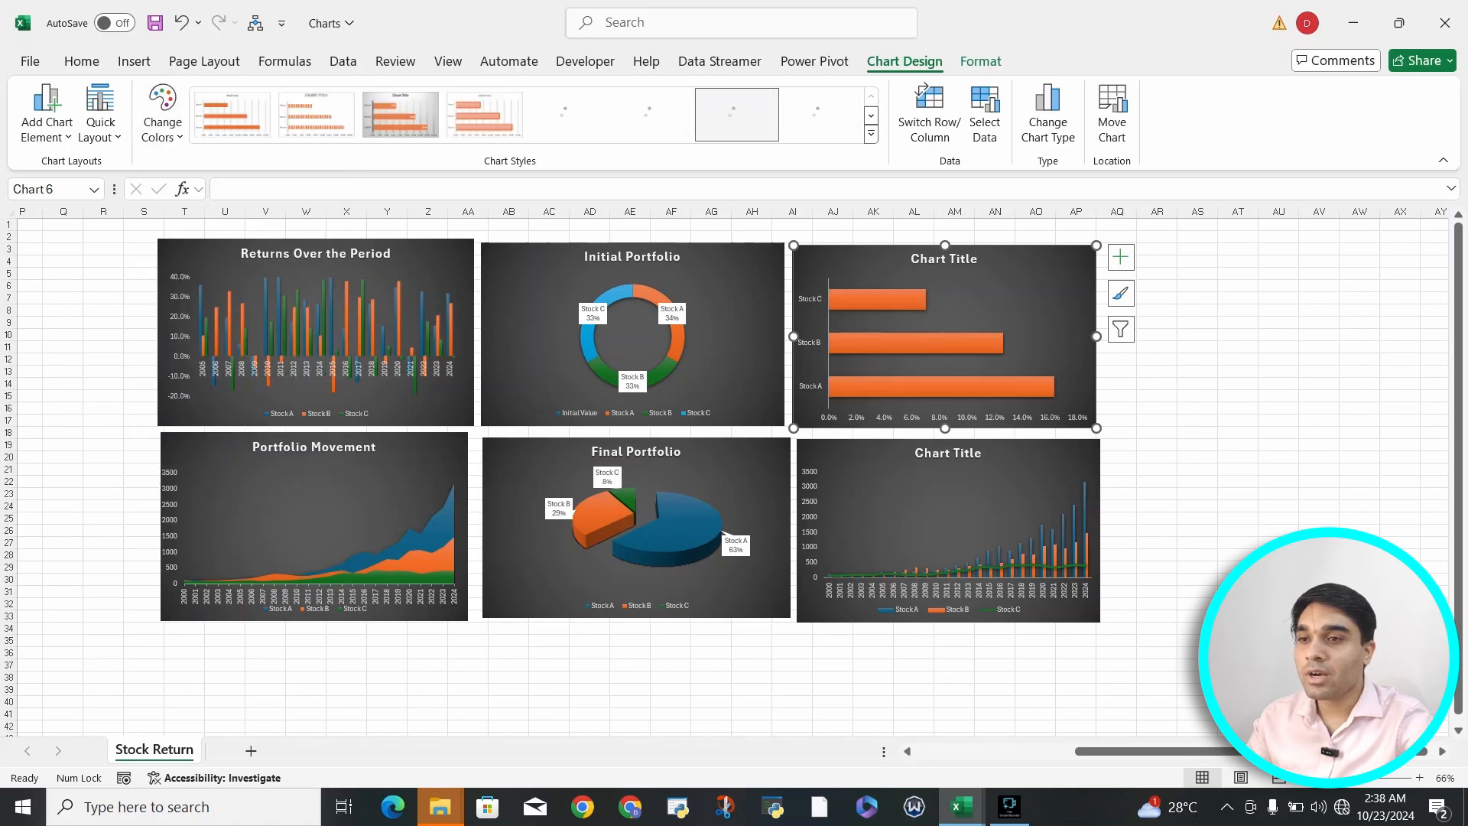
pyautogui.click(162, 114)
pyautogui.click(233, 346)
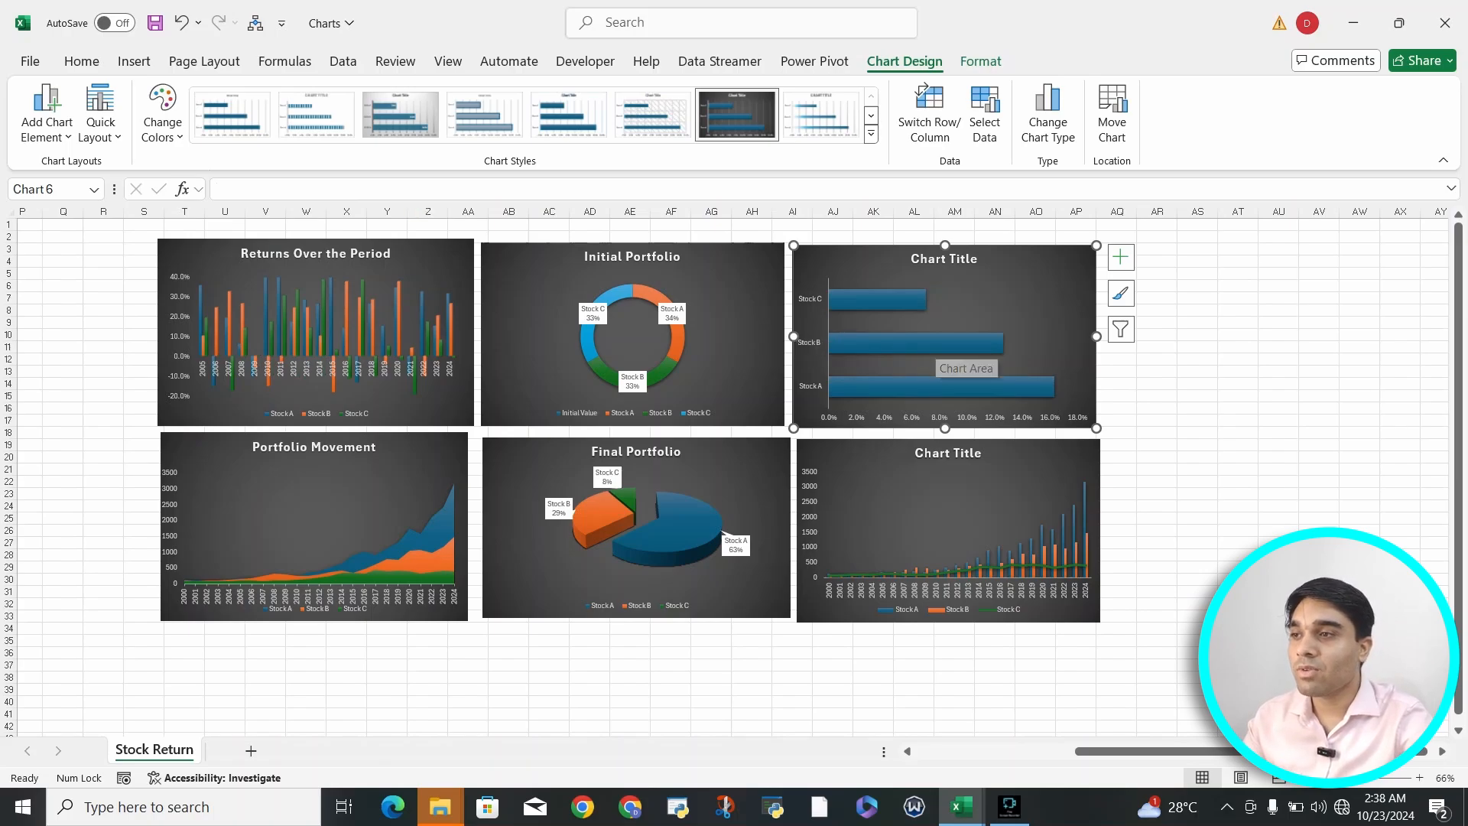
# - Try an orange outlined WordArt style on the bar chart's text, and undo it
pyautogui.click(981, 61)
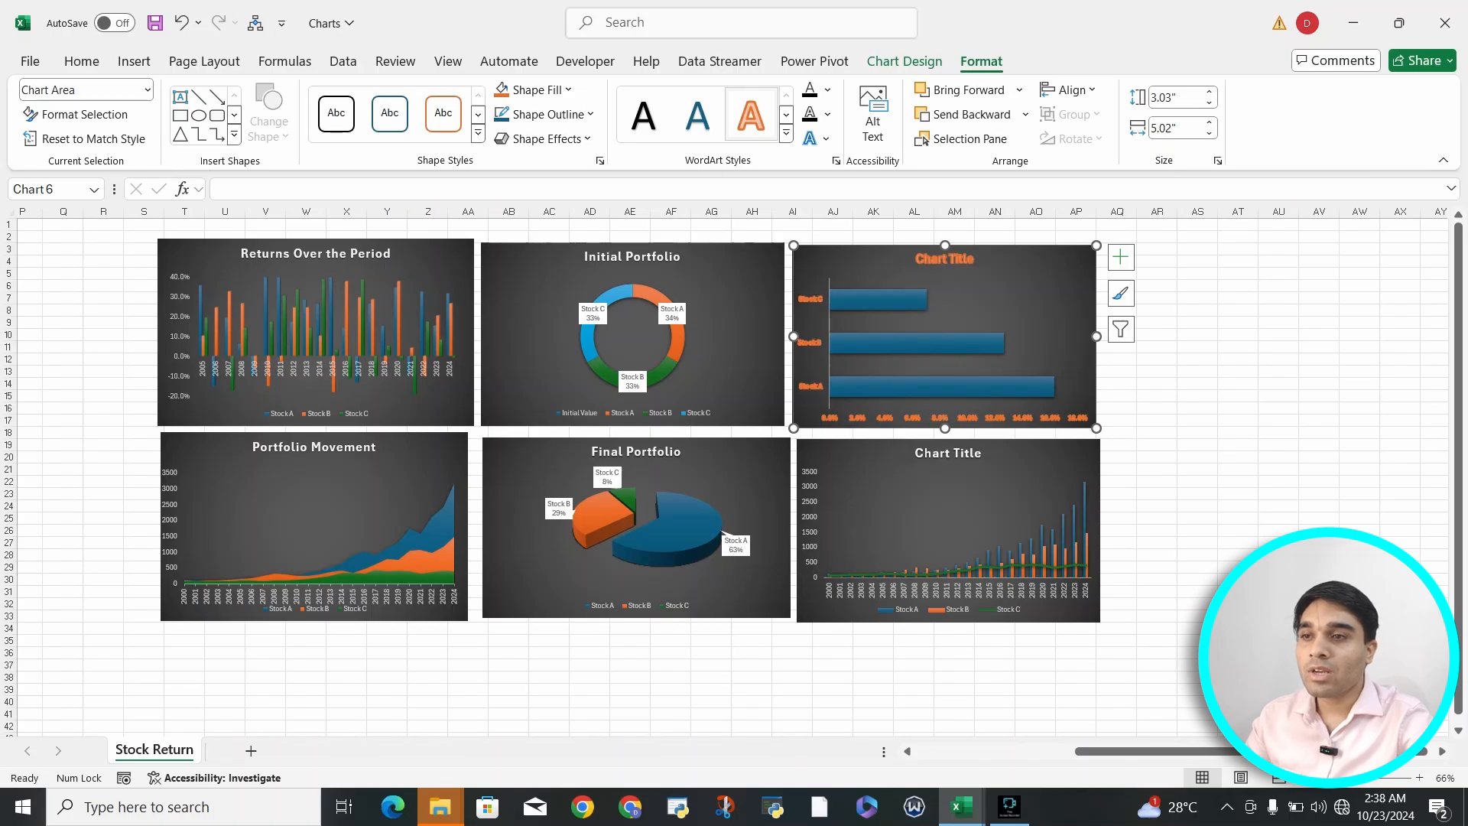
pyautogui.click(1279, 298)
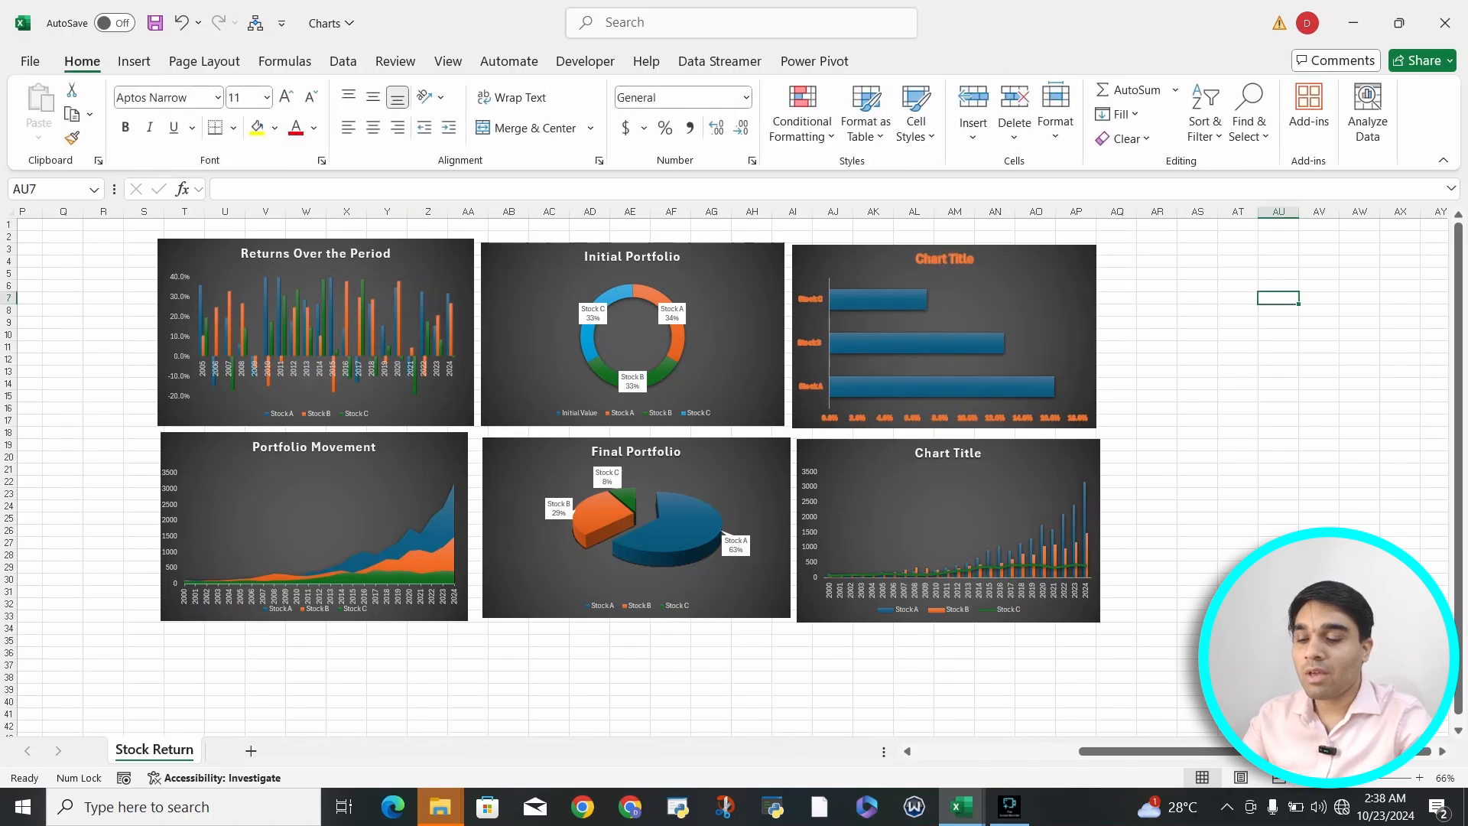
pyautogui.click(1017, 306)
pyautogui.hotkey('ctrl', 'z')
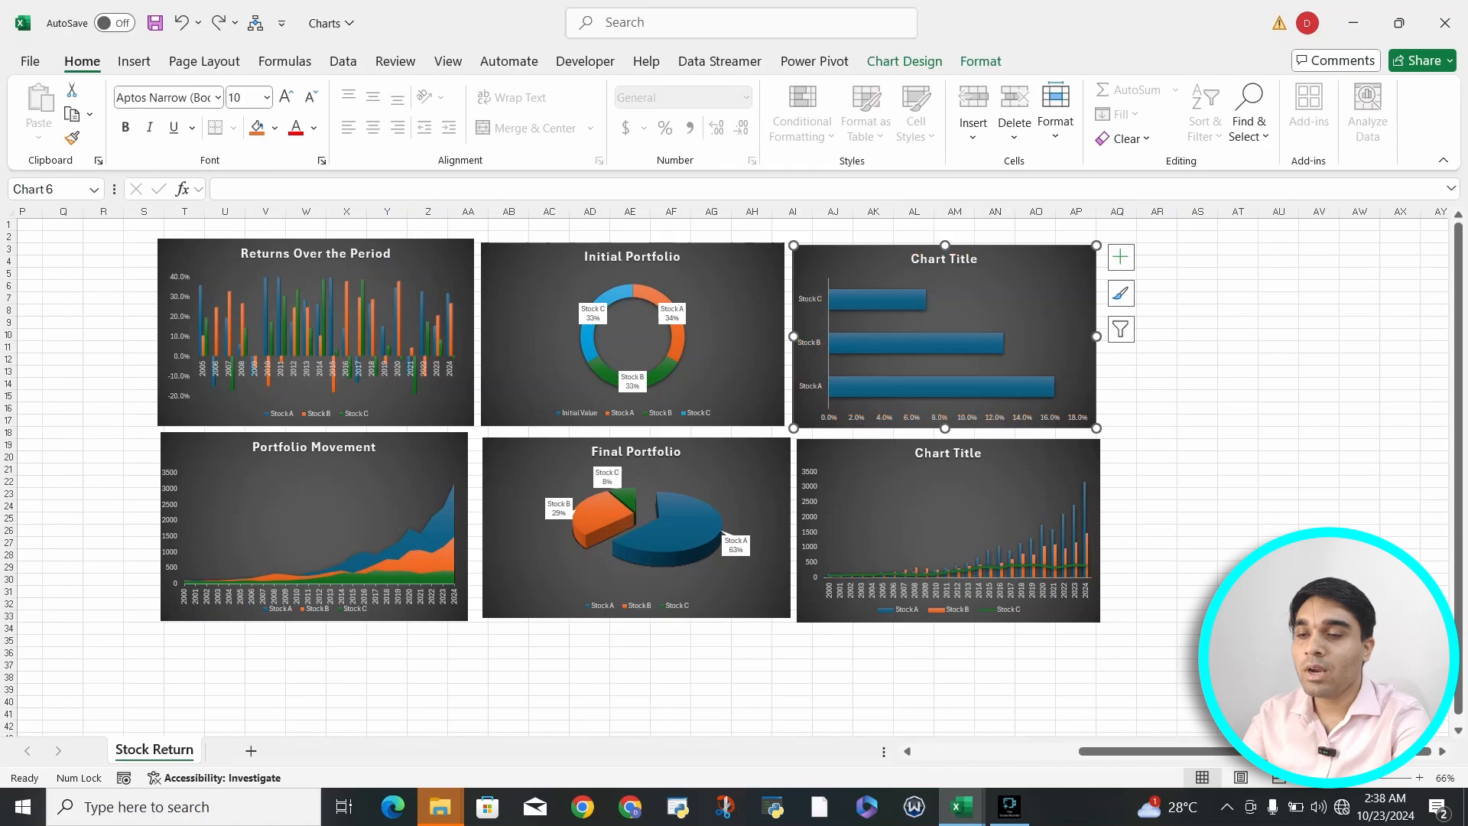
# - Draw a rectangle about 1.39" high and 2.12" wide inside the bar chart, over the right part of its plot area just below the title
pyautogui.click(1017, 307)
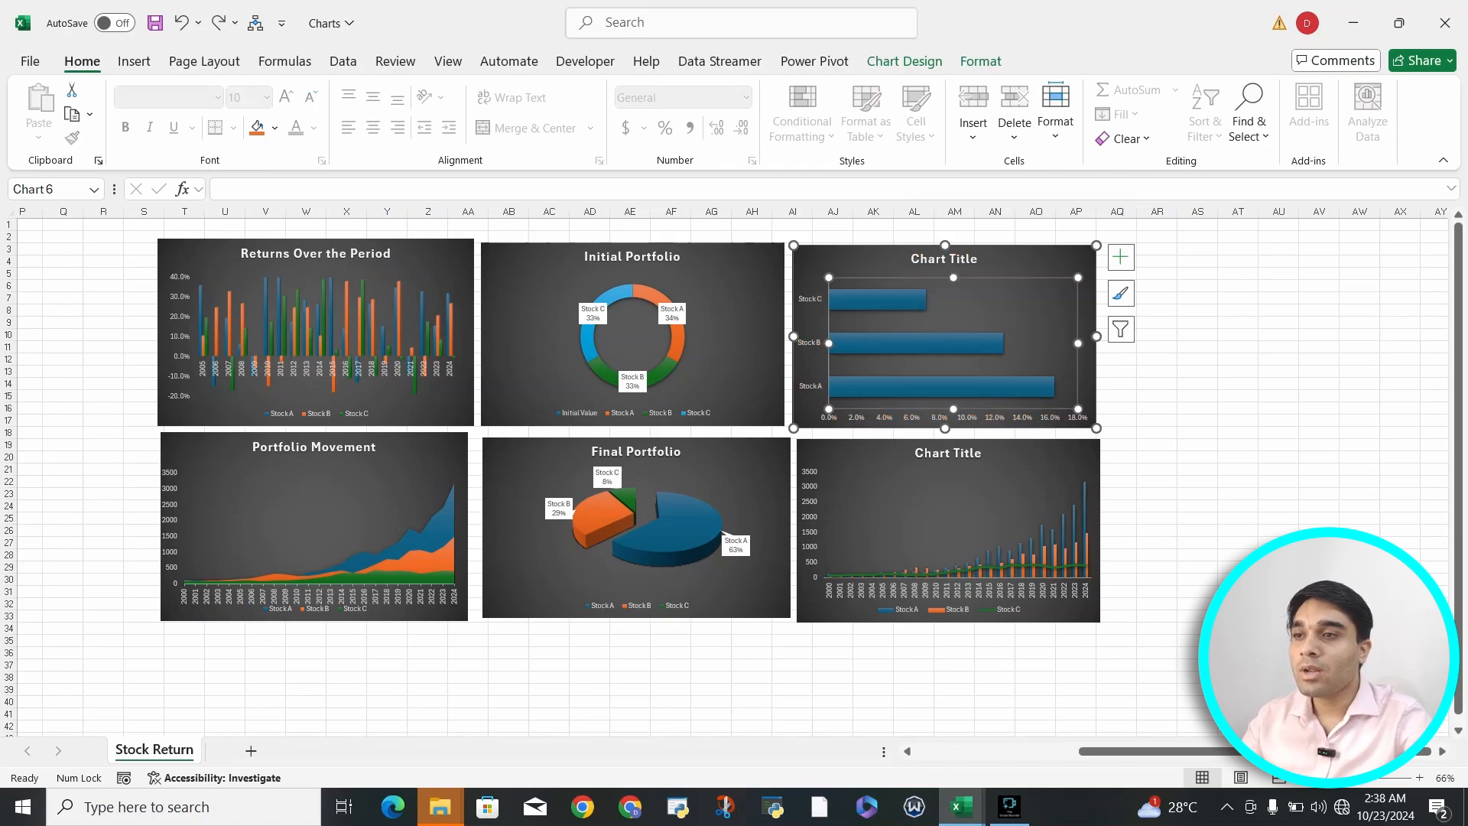
pyautogui.click(980, 61)
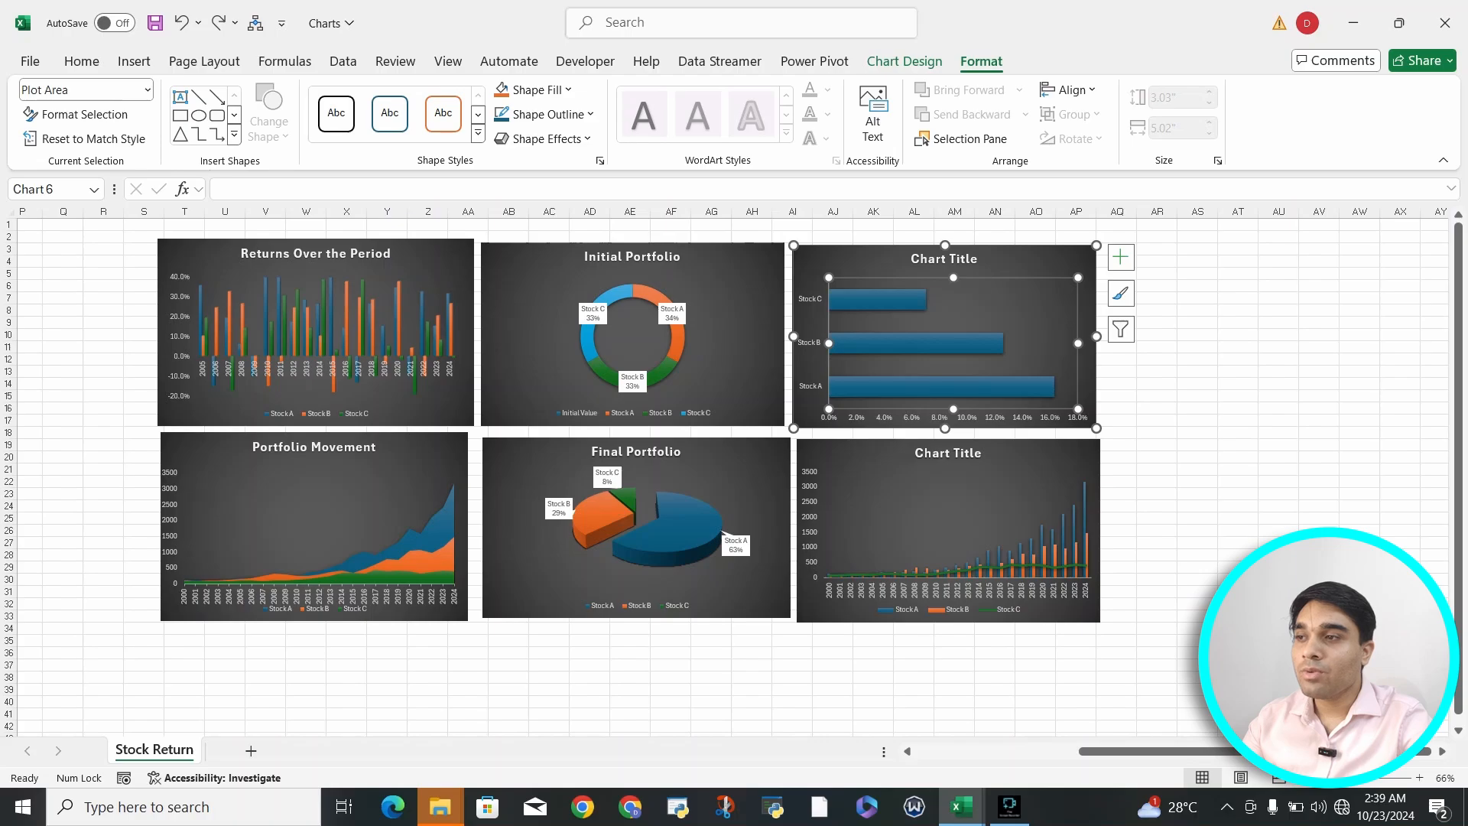
pyautogui.click(180, 115)
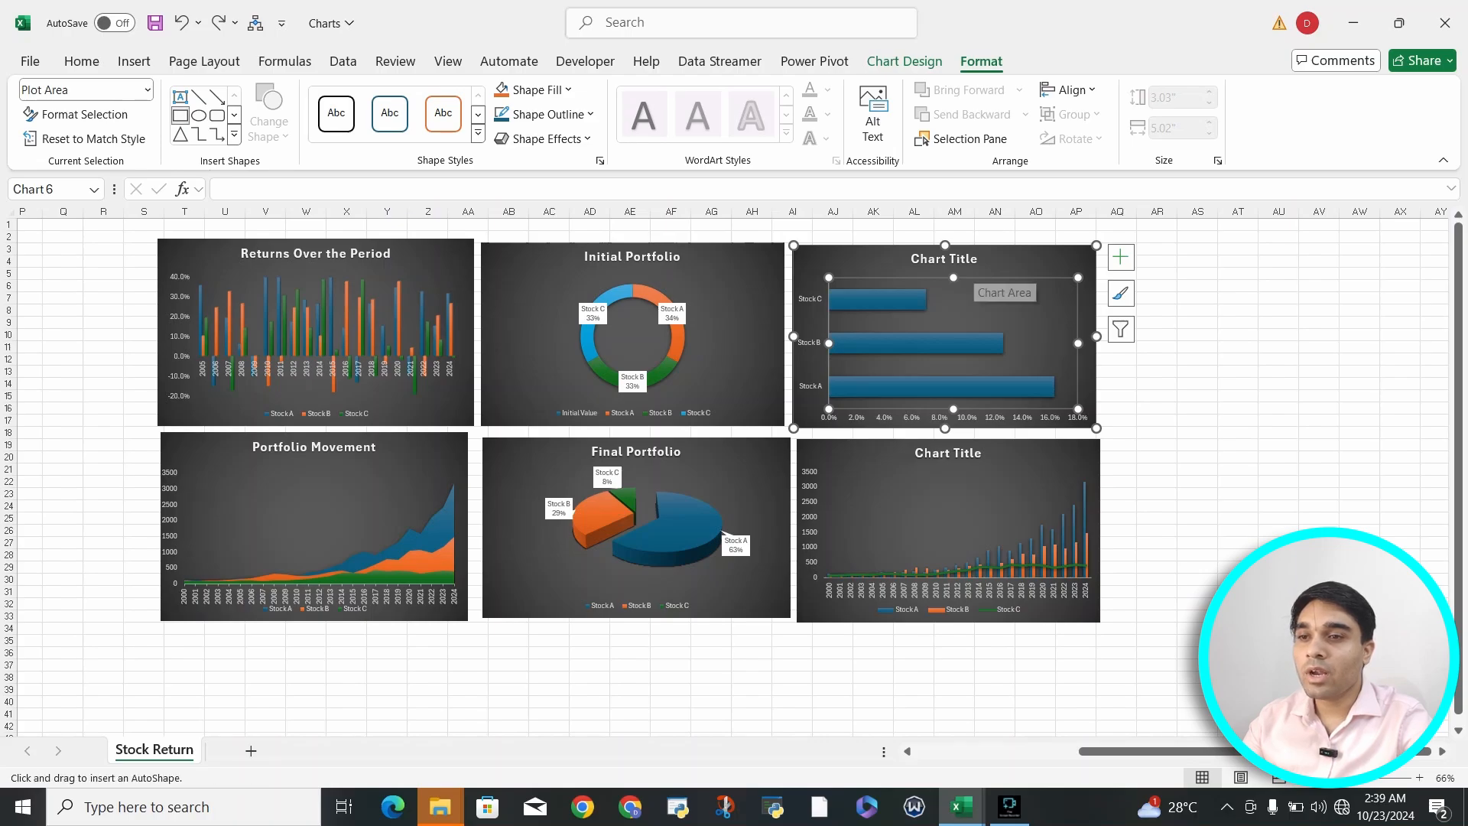
pyautogui.moveTo(968, 262); pyautogui.dragTo(1098, 348)
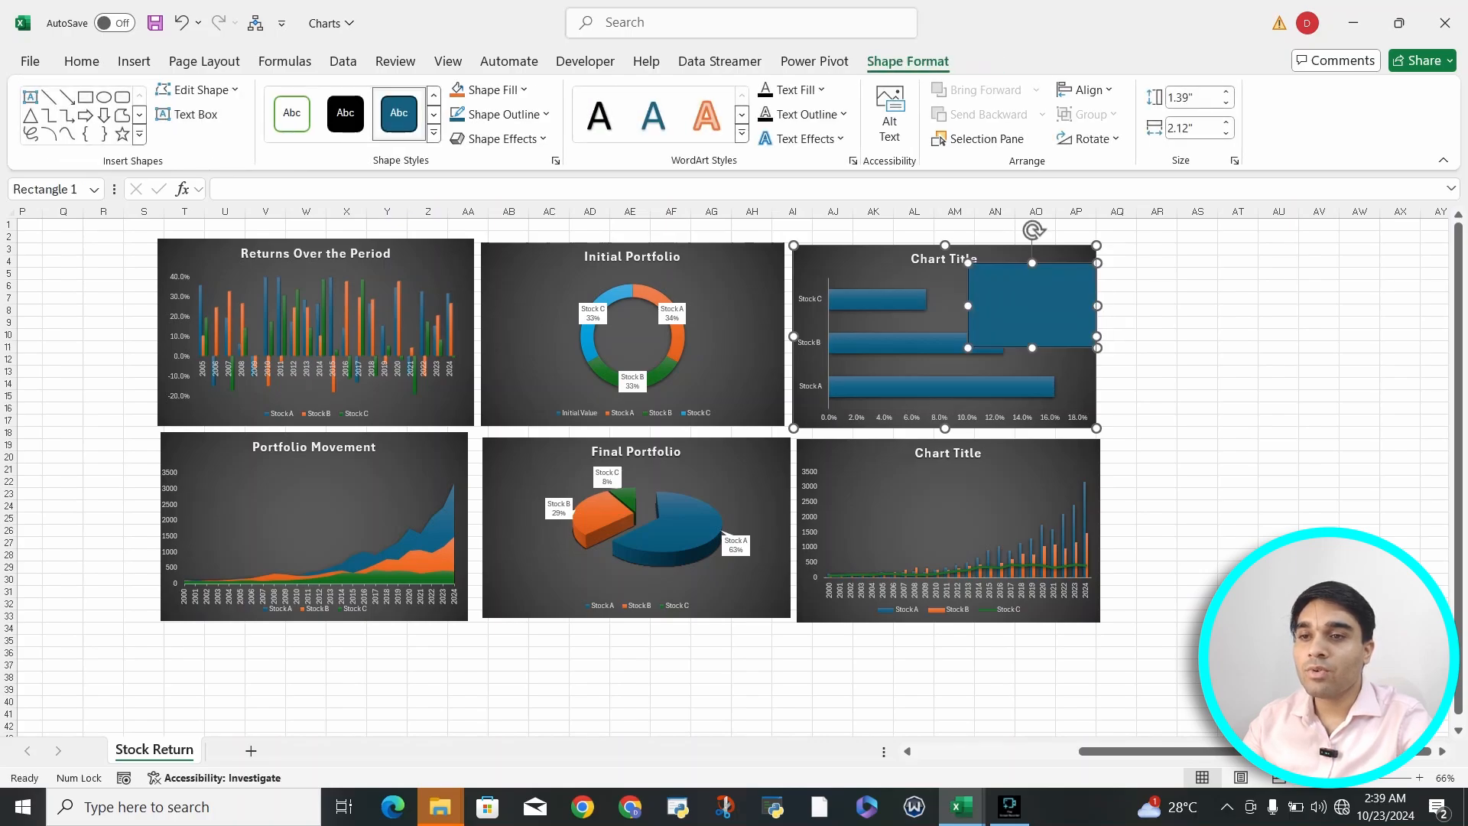
pyautogui.moveTo(1032, 306)
pyautogui.mouseDown()
pyautogui.moveTo(1032, 292)
pyautogui.moveTo(970, 343)
pyautogui.moveTo(855, 387)
pyautogui.moveTo(855, 286)
pyautogui.moveTo(1032, 387)
pyautogui.moveTo(899, 287)
pyautogui.moveTo(1032, 357)
pyautogui.moveTo(1010, 386)
pyautogui.moveTo(1032, 310)
pyautogui.mouseUp()
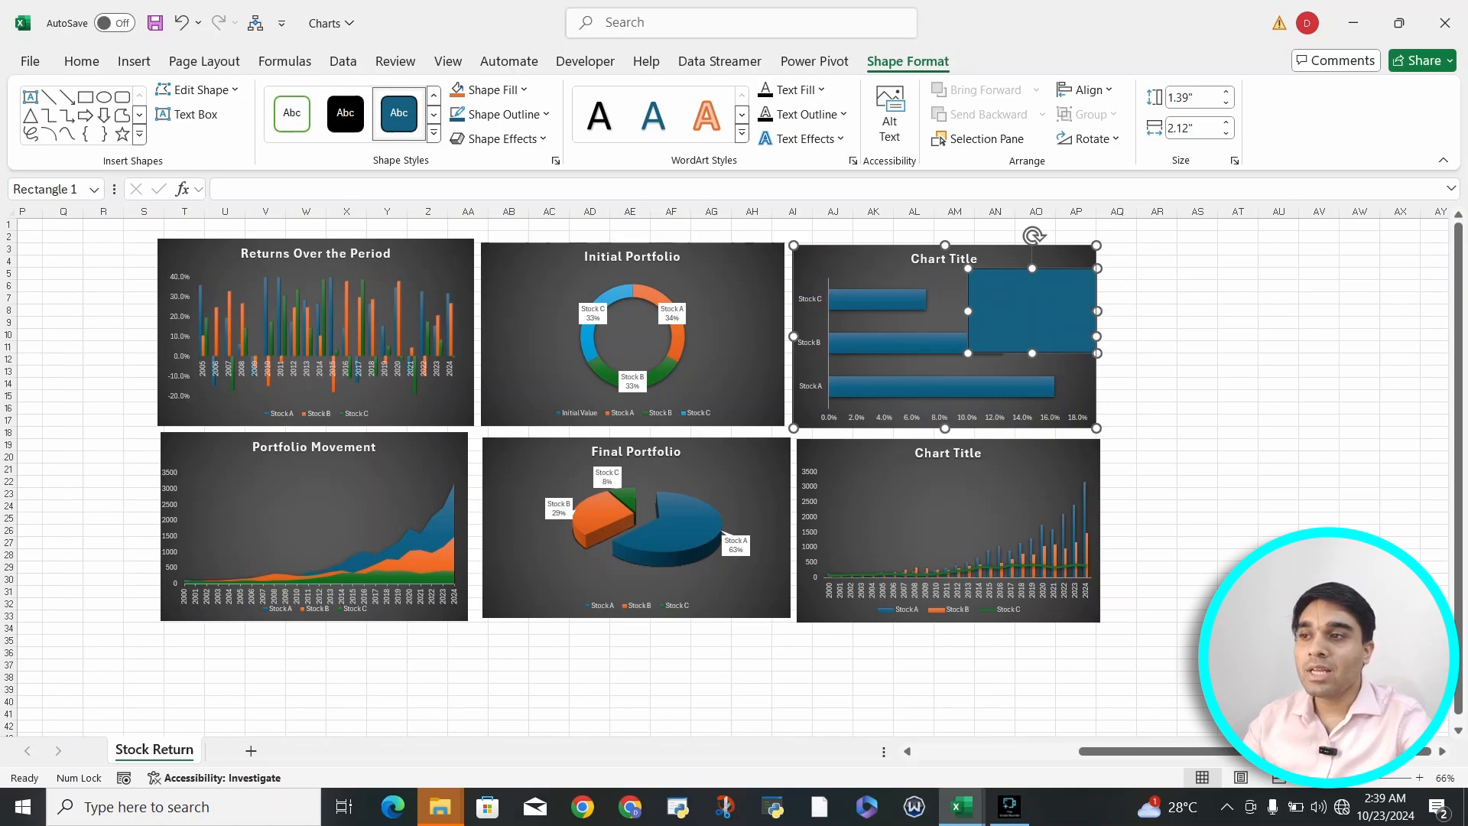
# - Draw an empty text box nearly filling the rectangle on the bar chart, and reselect the rectangle
pyautogui.click(188, 114)
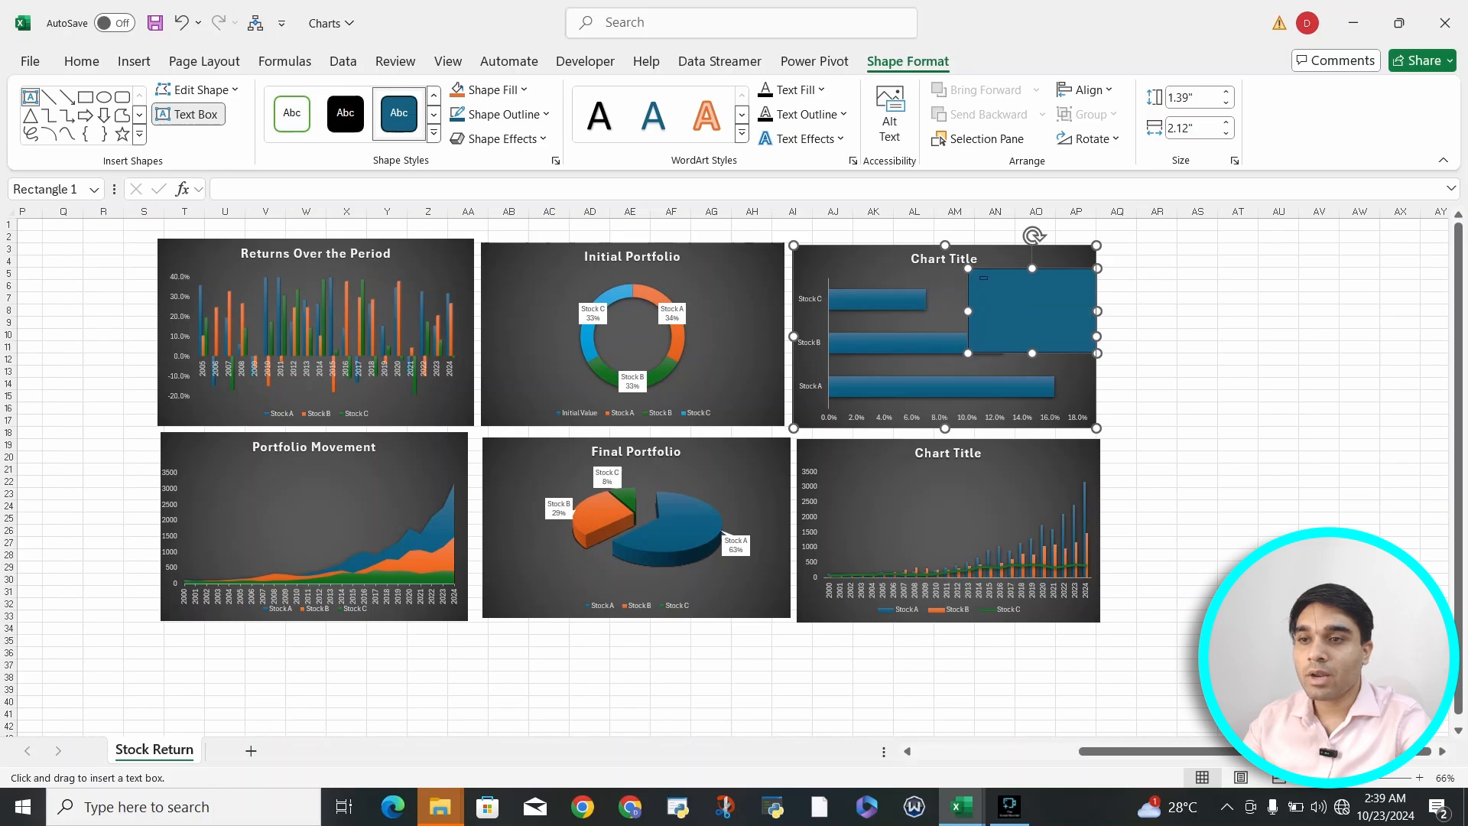
pyautogui.moveTo(979, 275); pyautogui.dragTo(1091, 344)
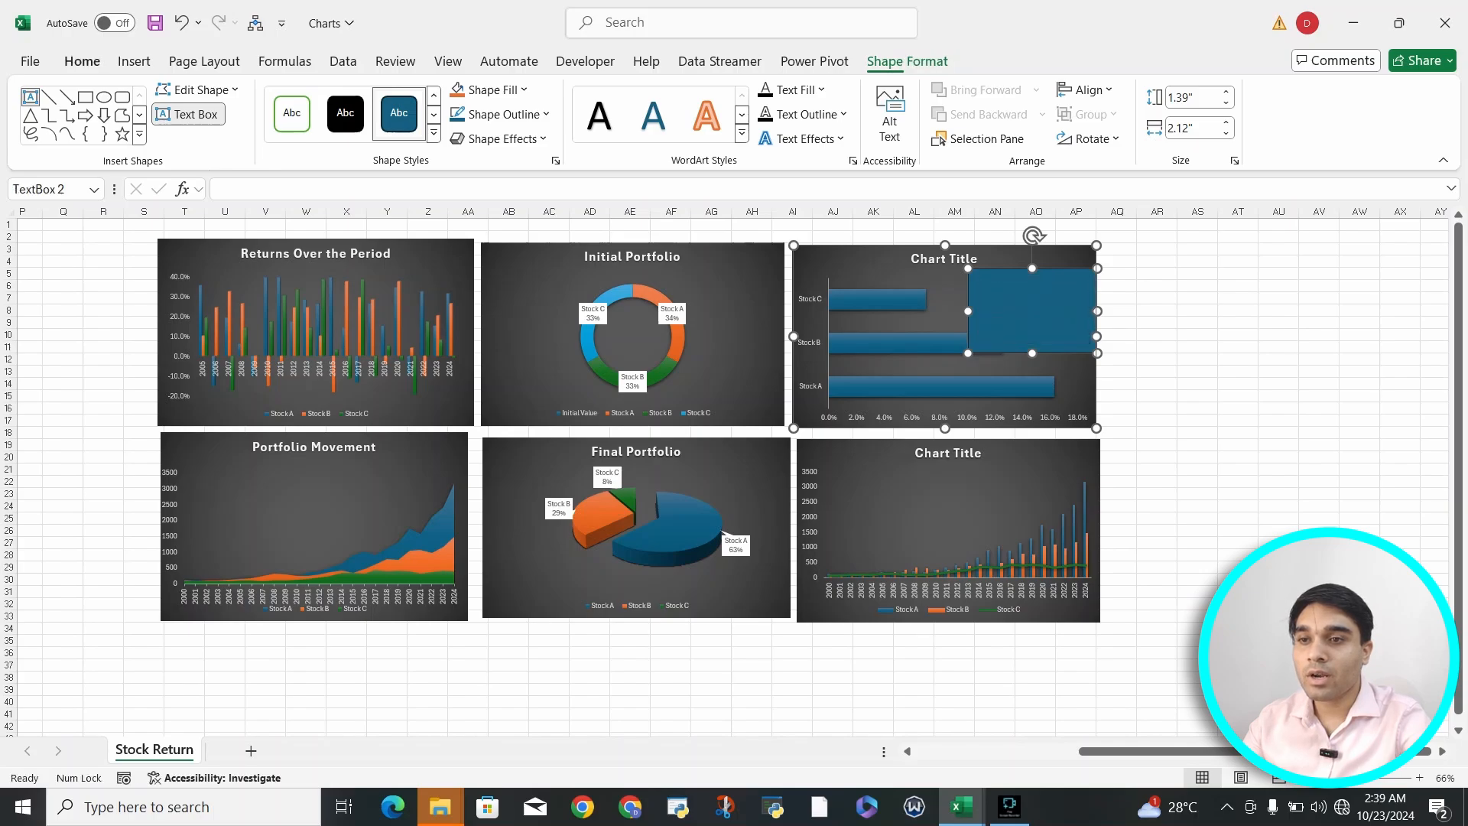
pyautogui.click(1018, 299)
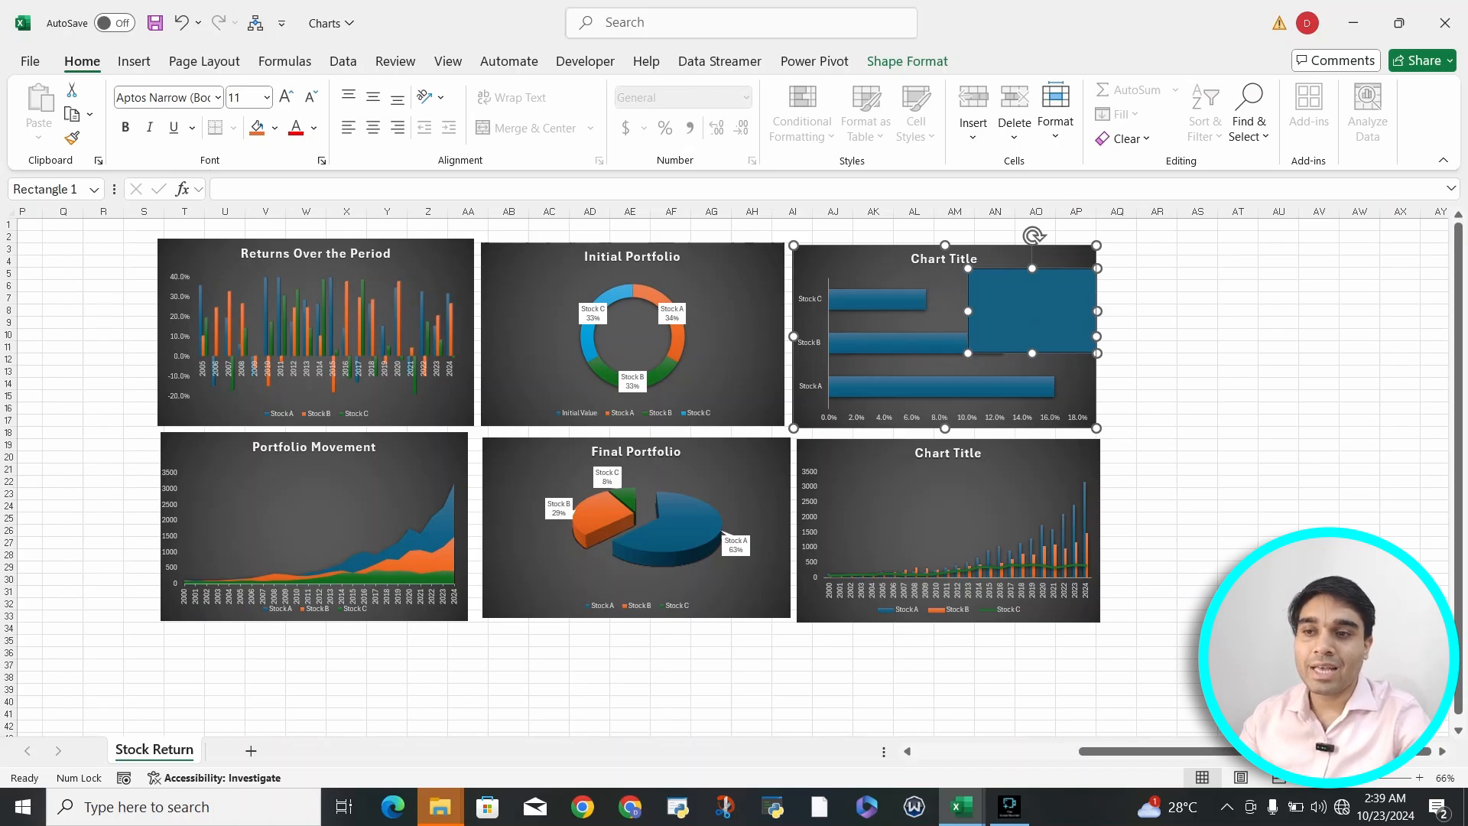
# - Widen the horizontal bar chart to about column AV, move the rectangle into the chart's upper-right corner and narrow it
pyautogui.click(1096, 336)
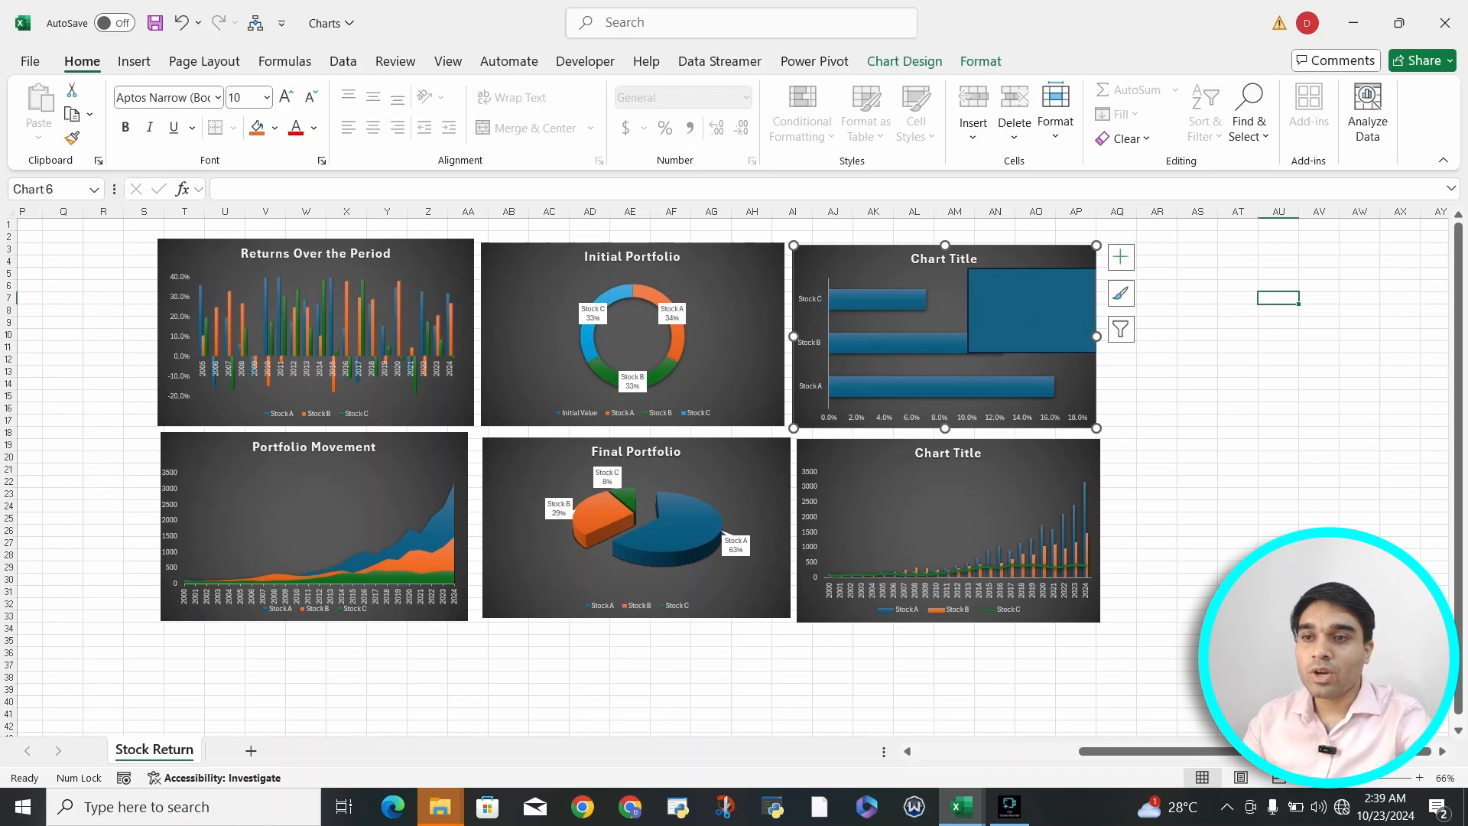
pyautogui.moveTo(1097, 337); pyautogui.dragTo(1338, 336)
pyautogui.click(1254, 314)
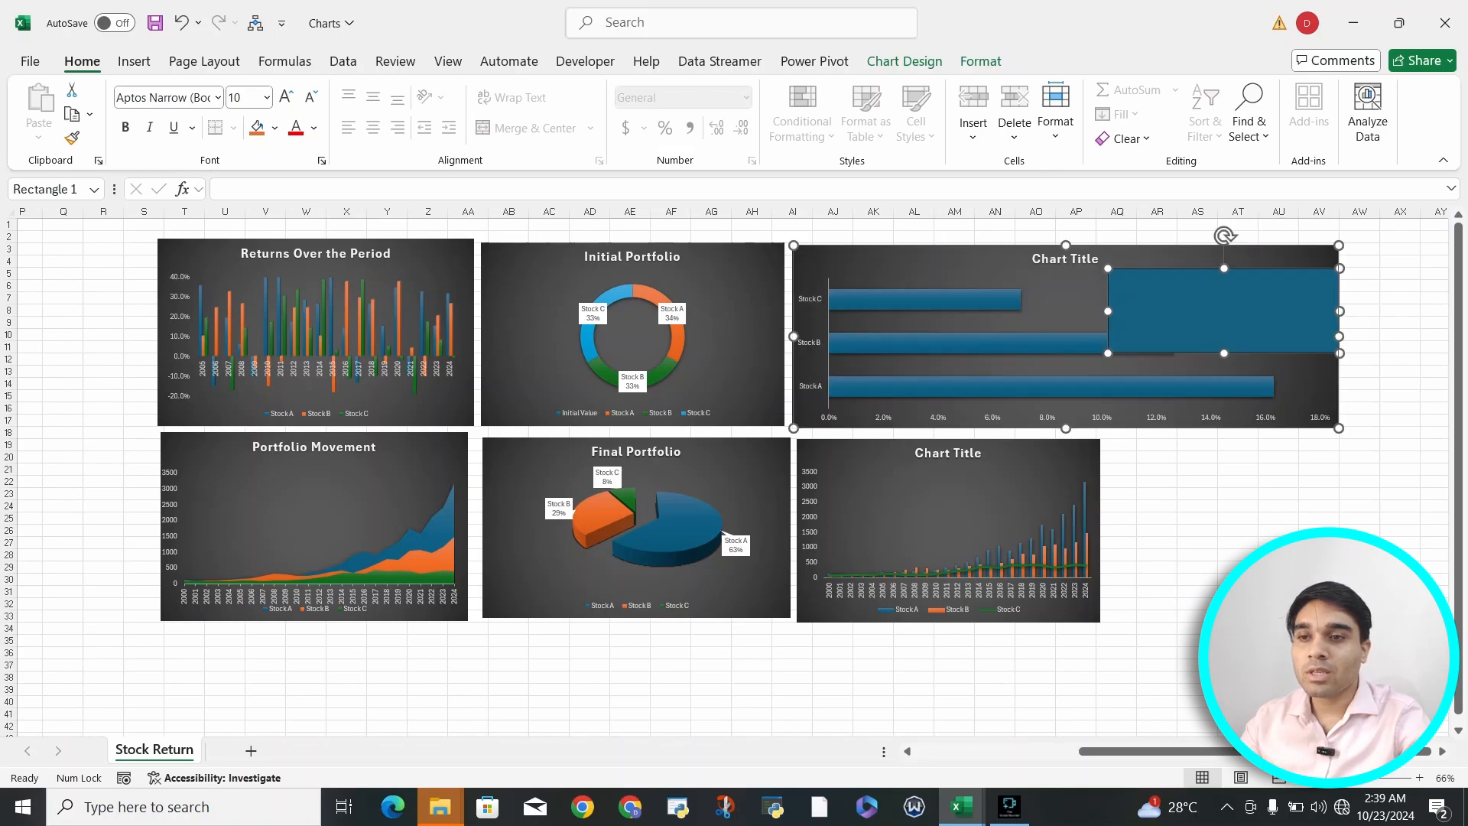
pyautogui.moveTo(1254, 313); pyautogui.dragTo(1253, 291)
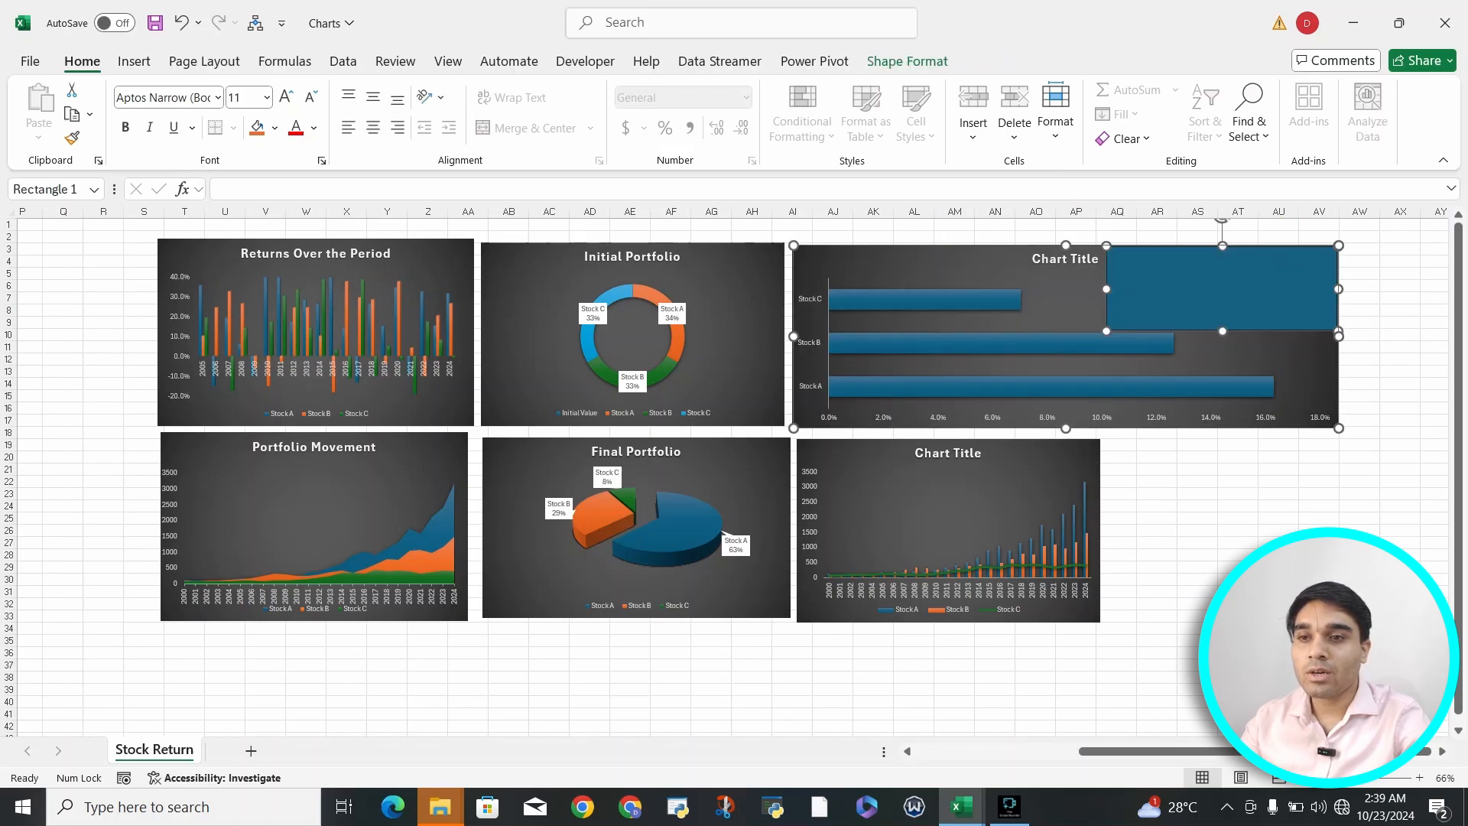
pyautogui.moveTo(1107, 331); pyautogui.dragTo(1172, 337)
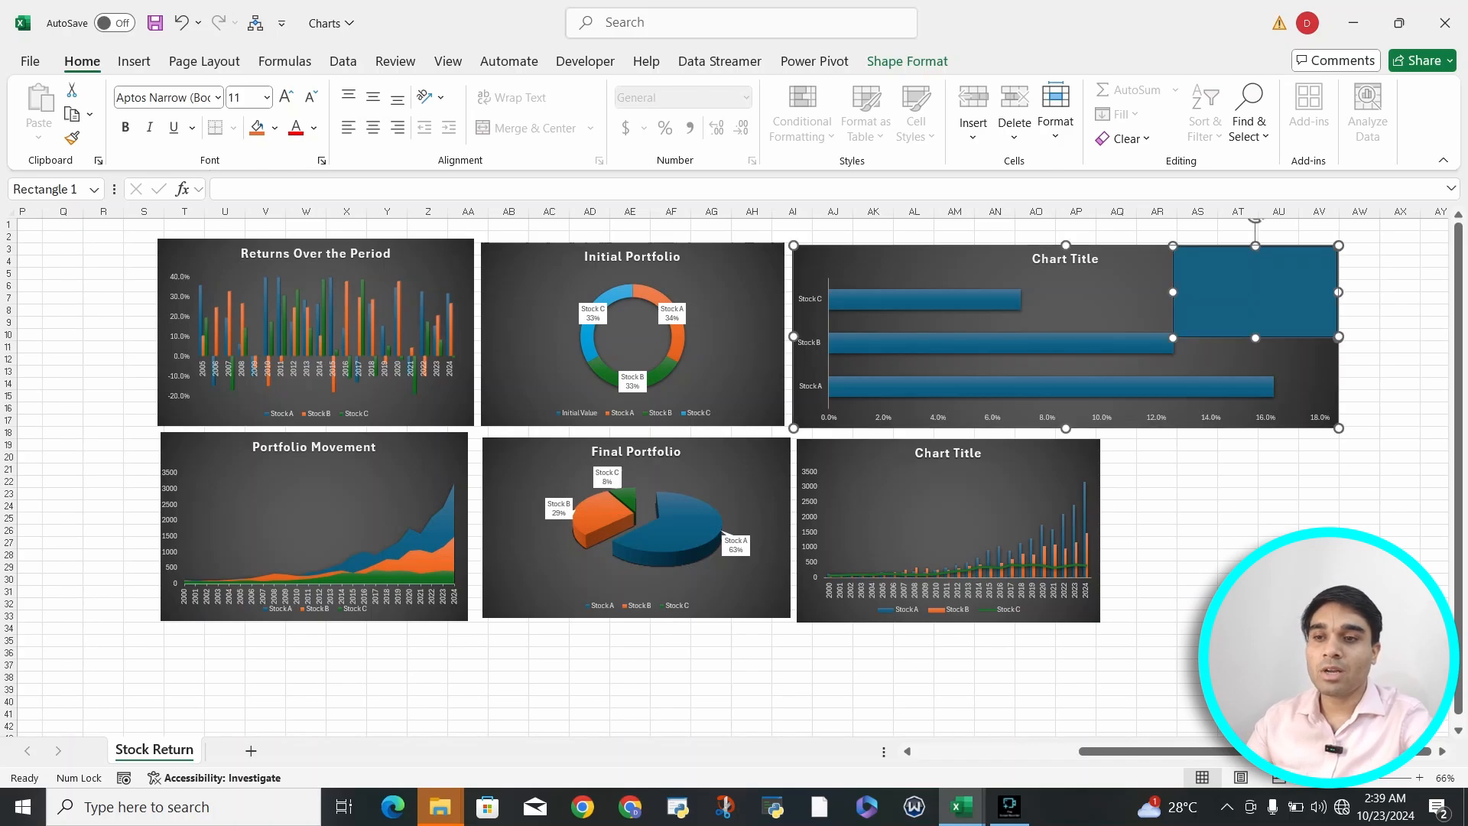
# - Widen the untitled column chart below to nearly match the bar chart's width, and delete the rectangle from the bar chart
pyautogui.click(864, 459)
pyautogui.moveTo(1101, 529); pyautogui.dragTo(1333, 529)
pyautogui.click(1238, 689)
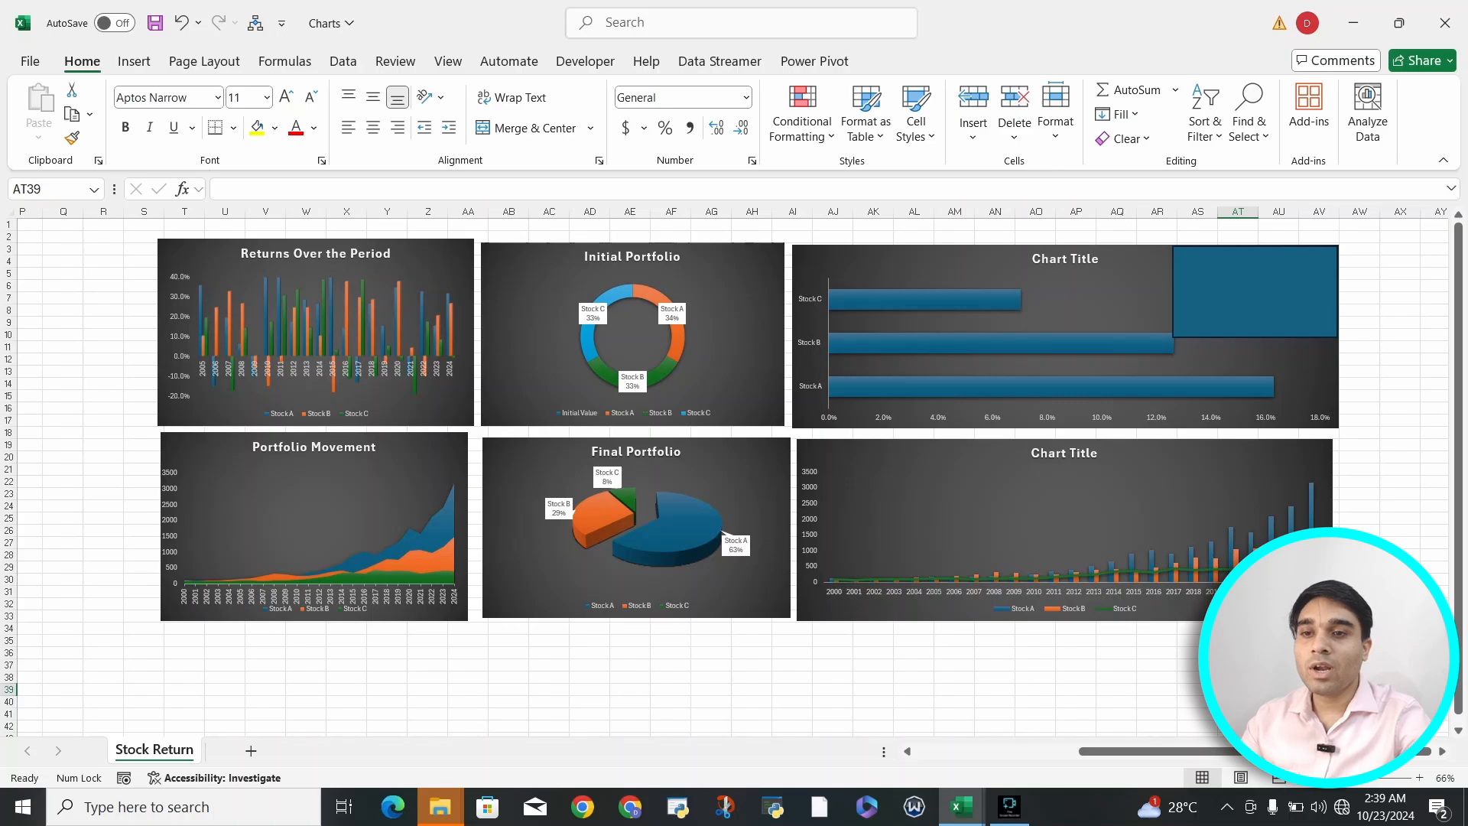
pyautogui.click(1292, 327)
pyautogui.press('Delete')
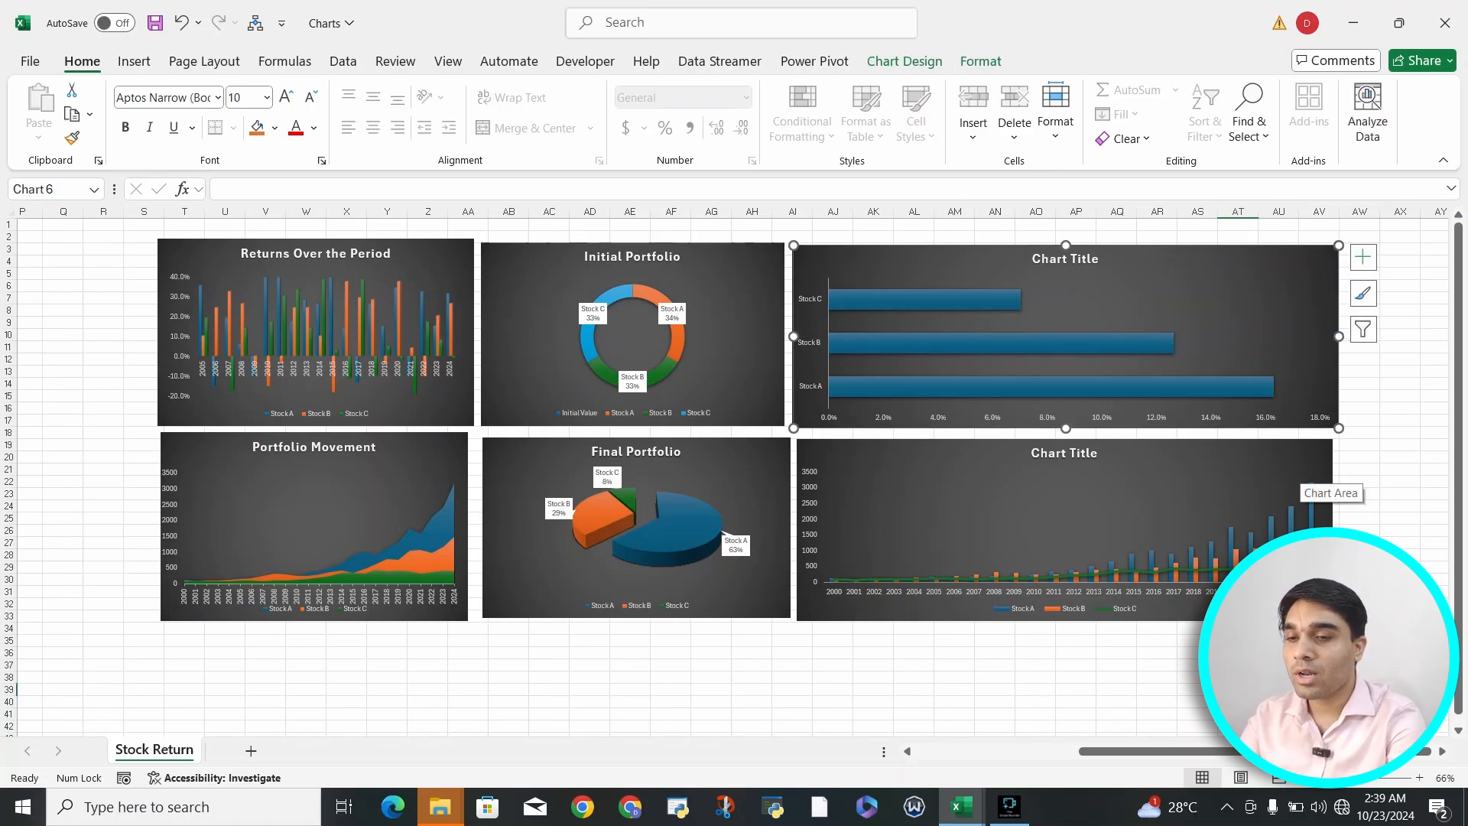
# - Undo the rectangle edits and the widening of both charts, and delete the rectangle from the bar chart
pyautogui.hotkey('ctrl', 'z')
pyautogui.hotkey('ctrl', 'z')
pyautogui.hotkey('ctrl', 'z')
pyautogui.hotkey('ctrl', 'z')
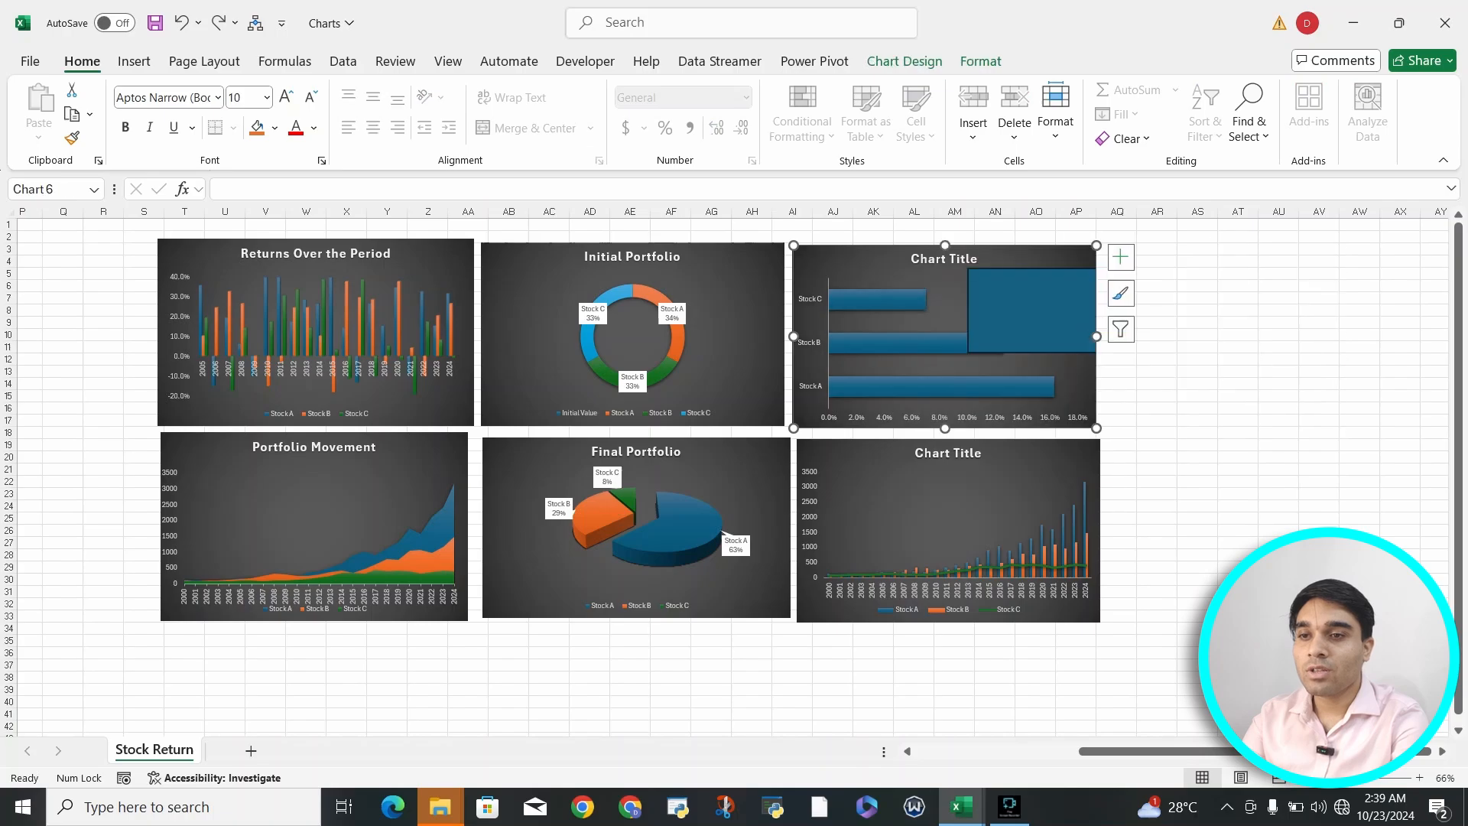
pyautogui.click(1033, 312)
pyautogui.press('Delete')
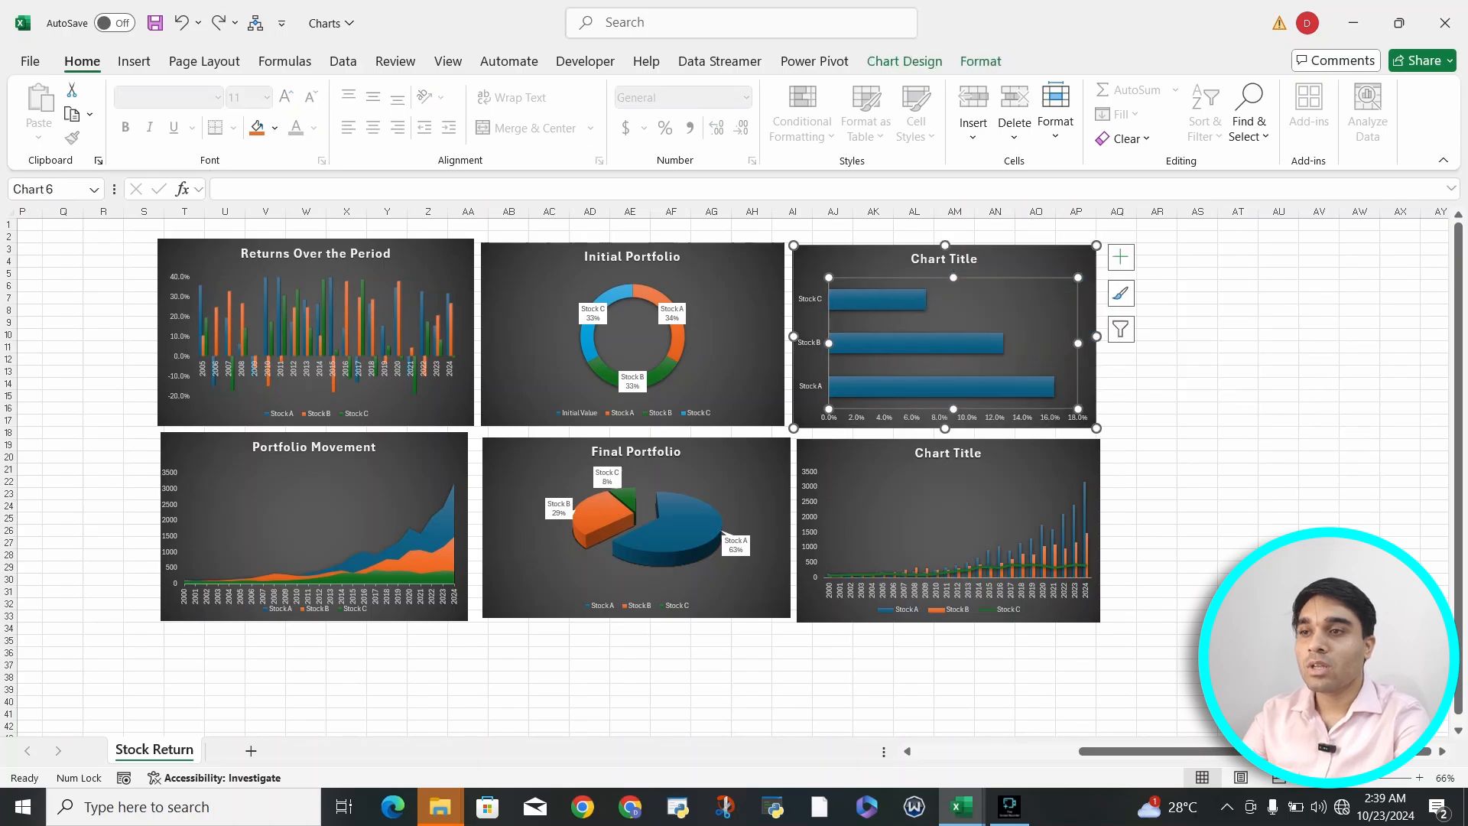
# - Examine the bar chart area's formatting options for text fill, text effects, text box, chart fill, effects, size and properties
pyautogui.doubleClick(1054, 262)
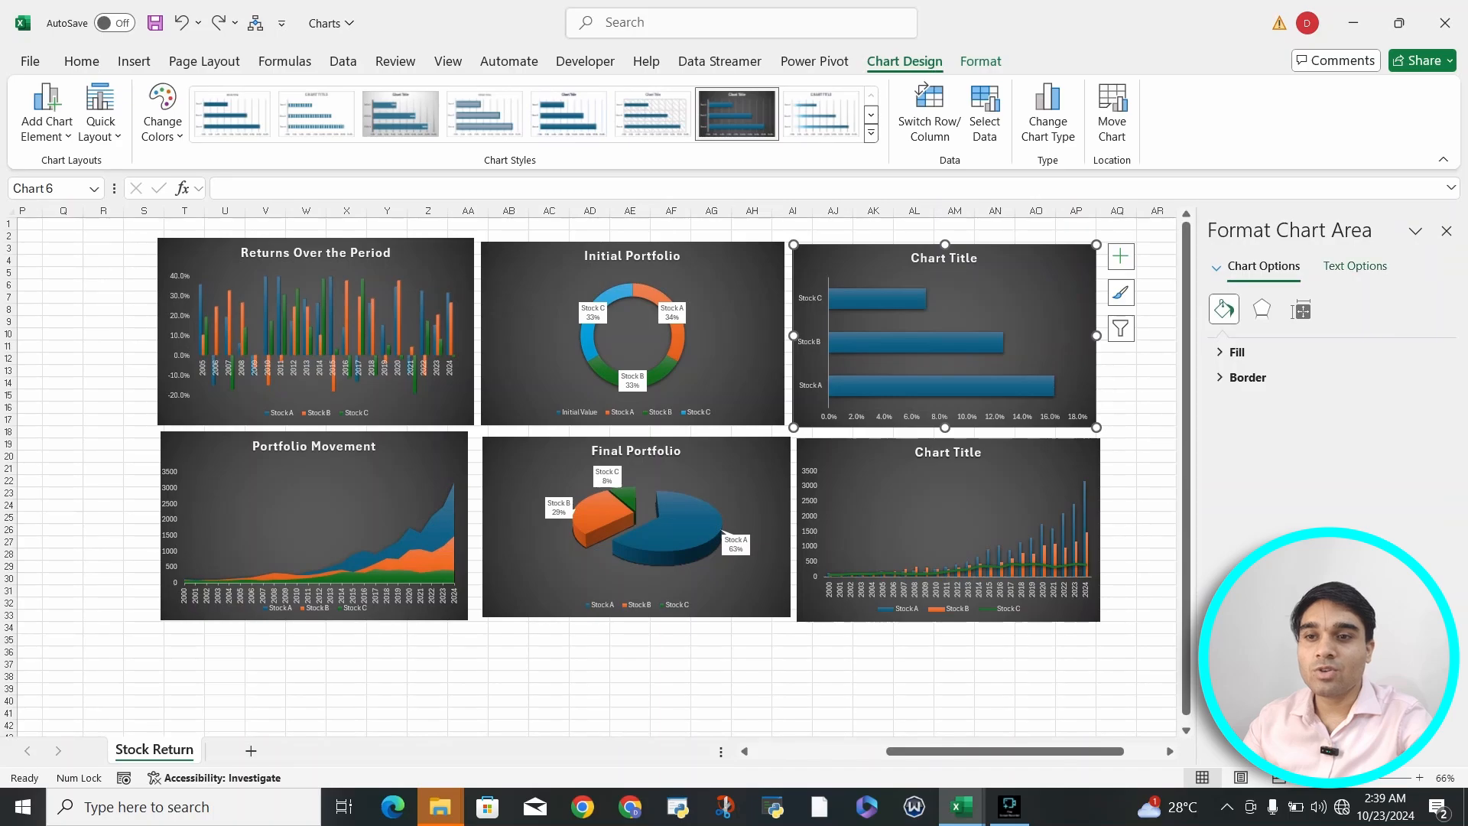
pyautogui.click(1355, 265)
pyautogui.click(1250, 352)
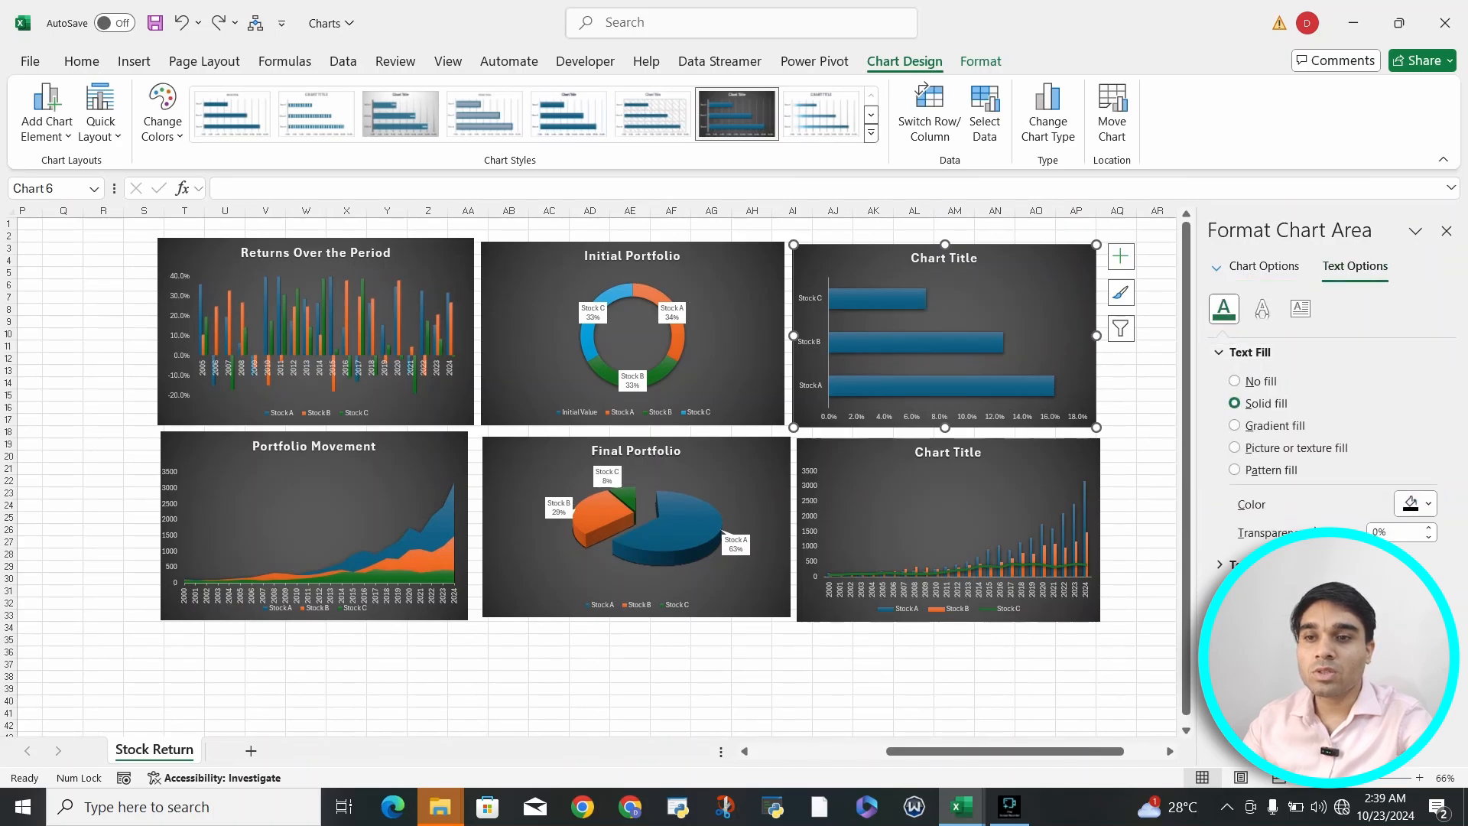
pyautogui.click(1263, 308)
pyautogui.click(1301, 308)
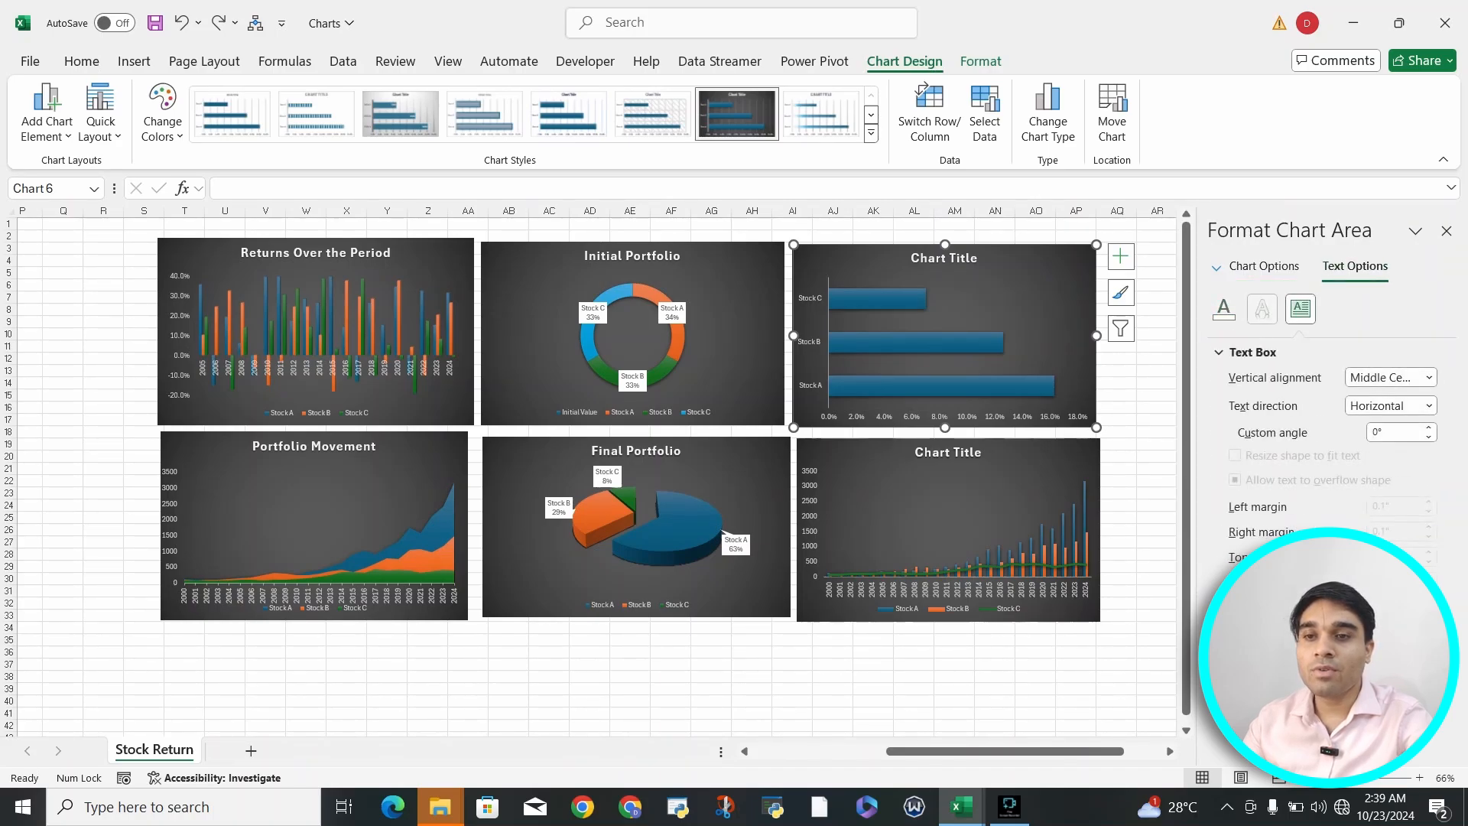
pyautogui.click(1264, 266)
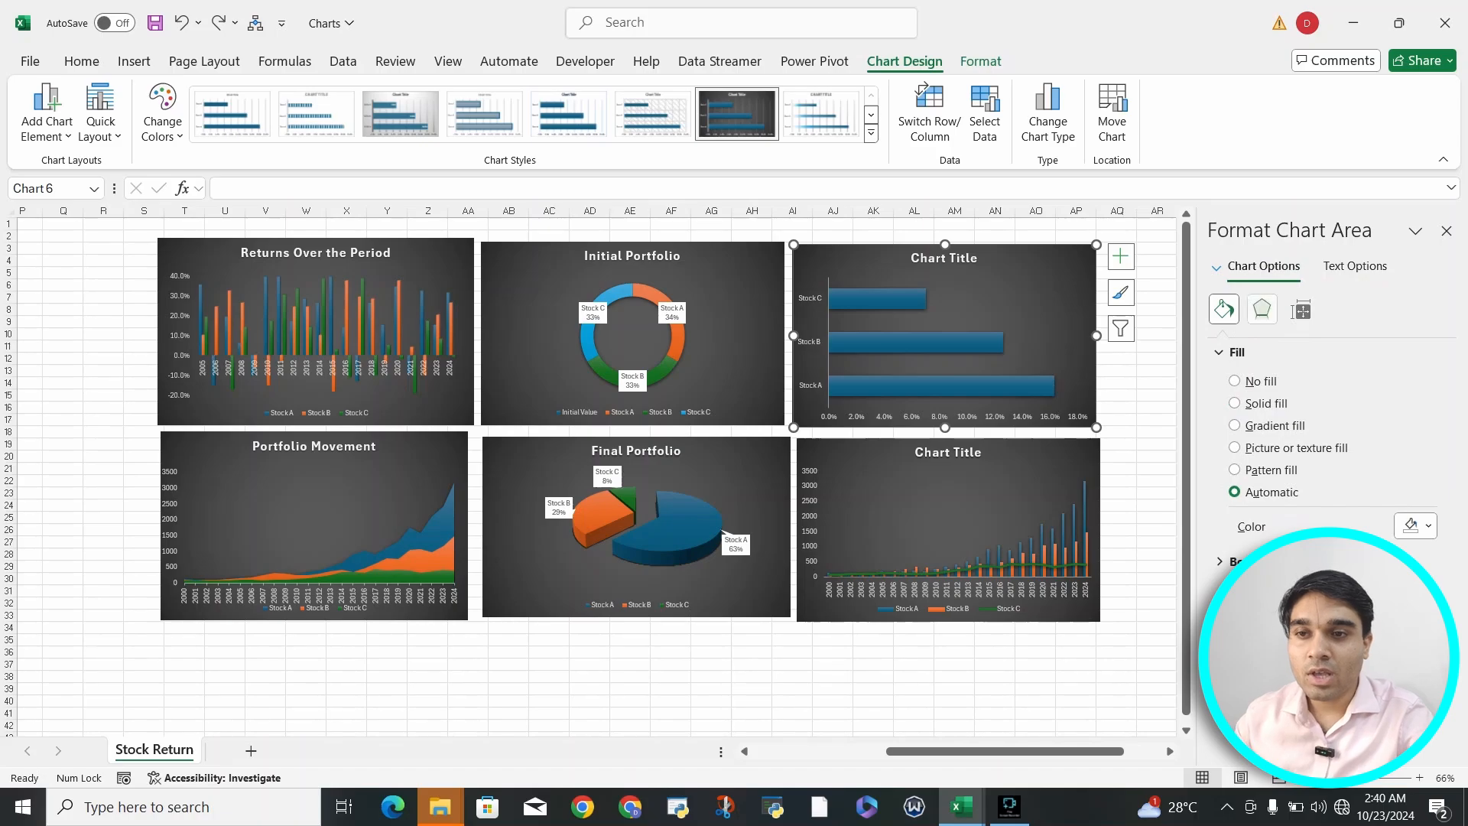
pyautogui.click(1262, 309)
pyautogui.click(1301, 308)
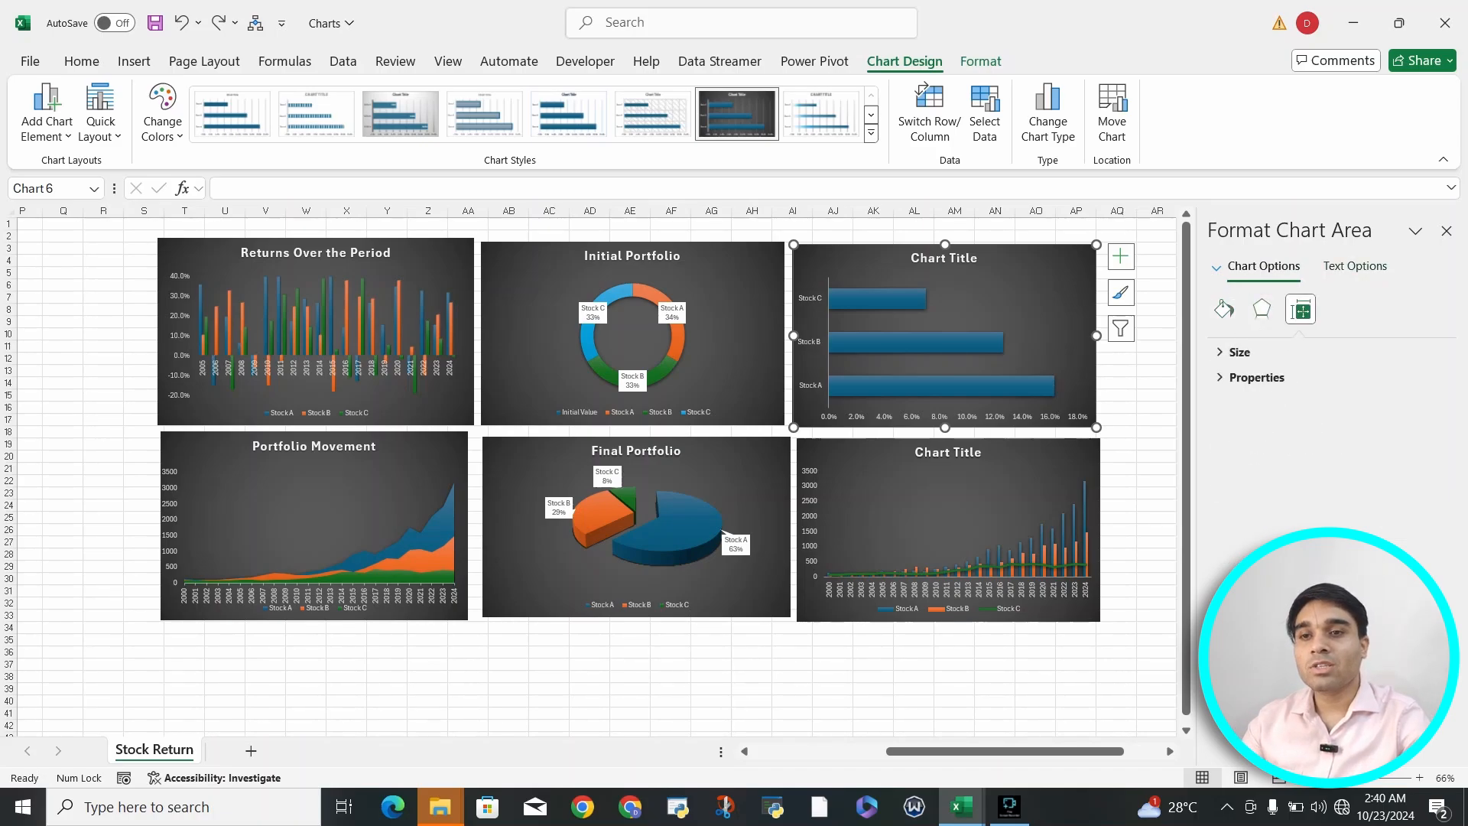
pyautogui.click(1446, 230)
pyautogui.click(1157, 432)
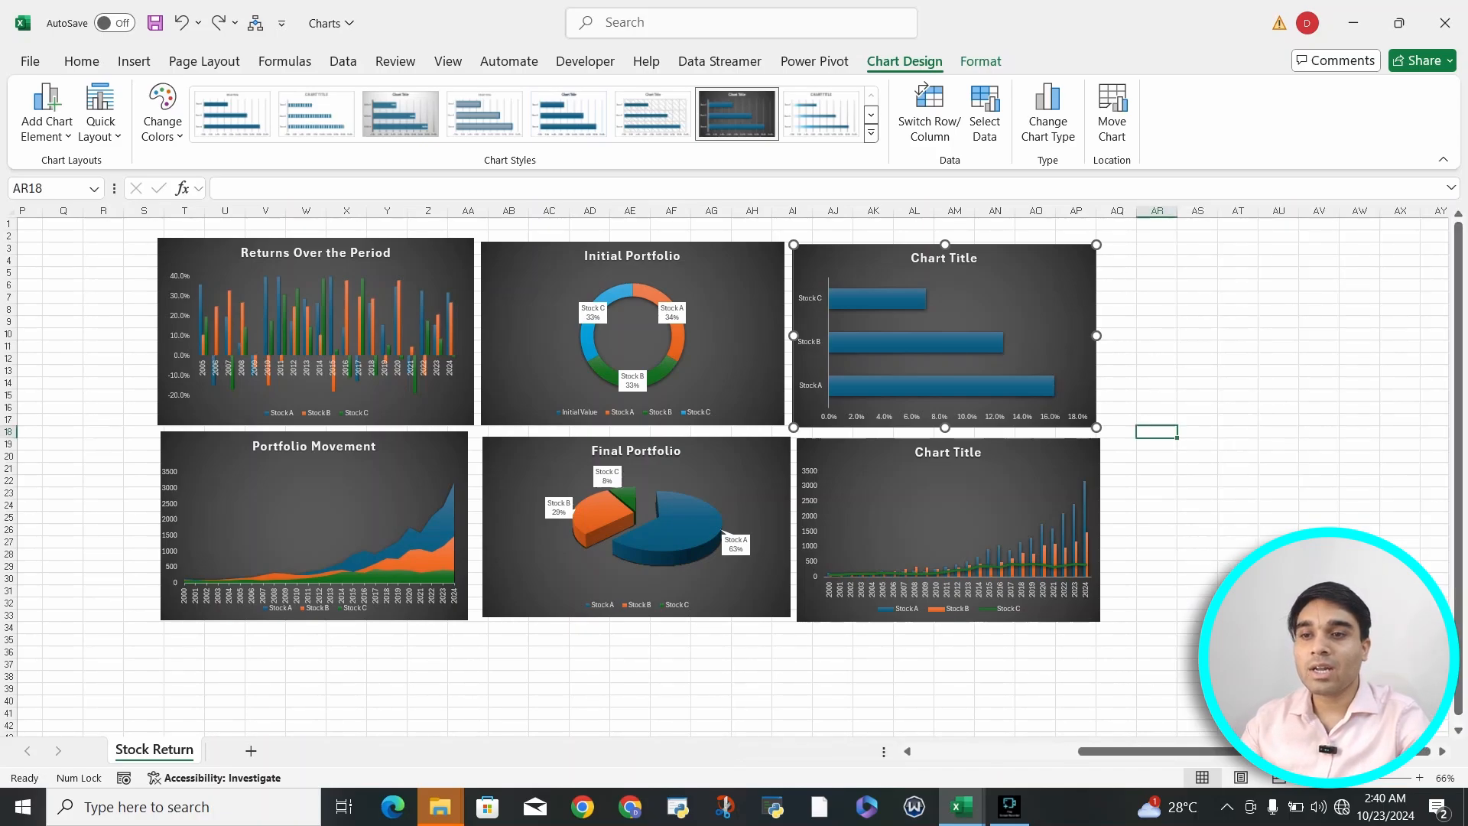